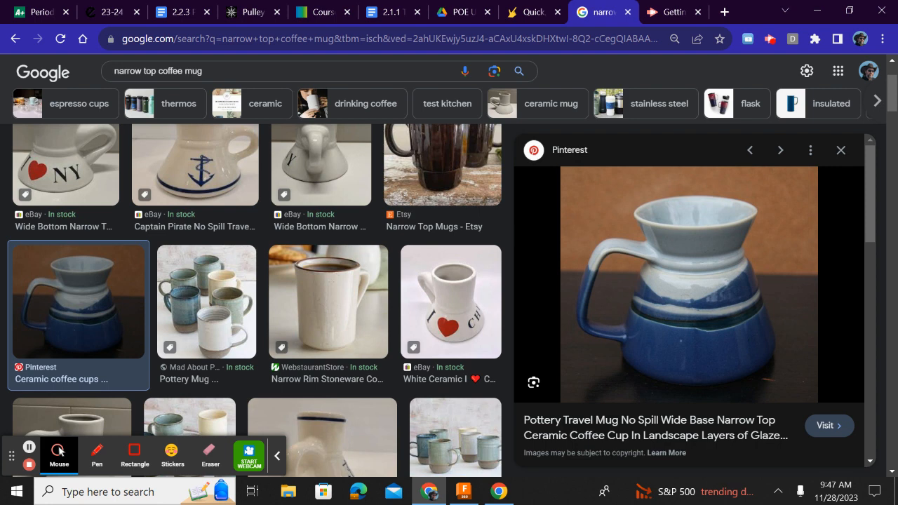
# Step: Look through the narrow top coffee mug image results for mug shapes to use as design references
pyautogui.scroll(-3, 168, 181)
pyautogui.scroll(-5, 168, 181)
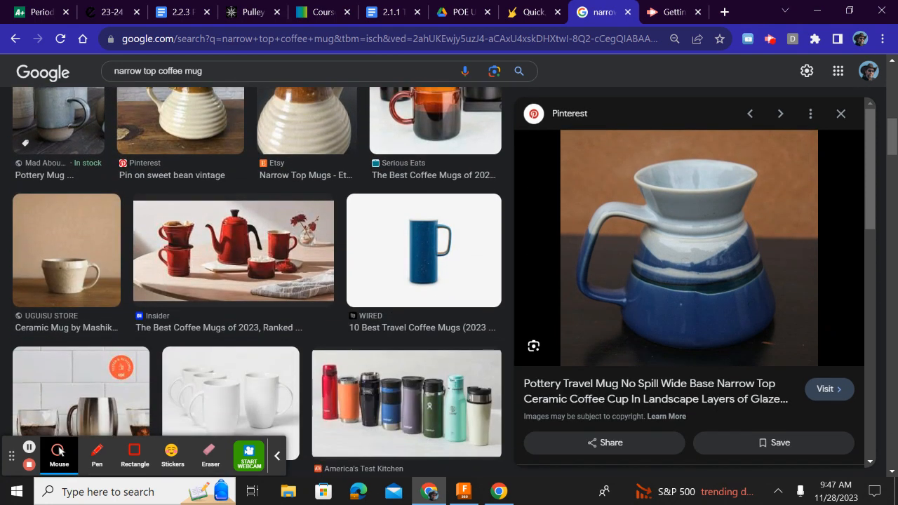
pyautogui.scroll(-3, 168, 180)
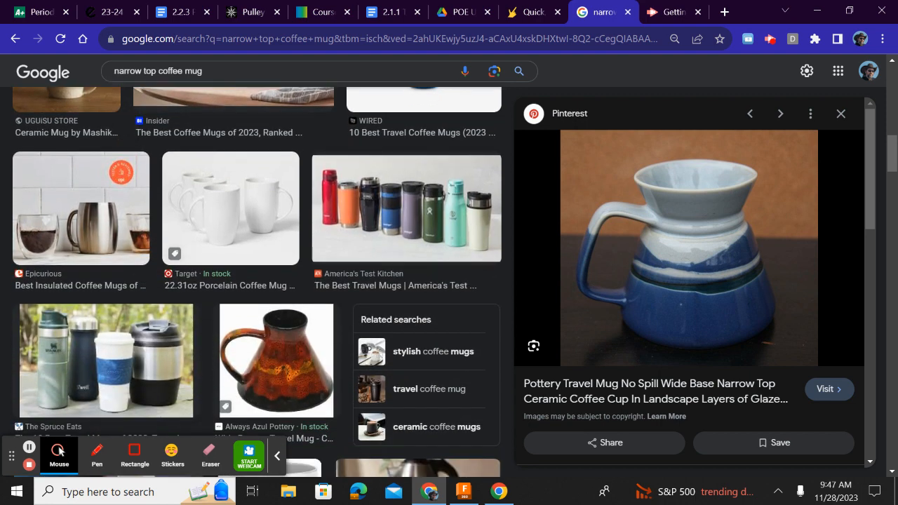
pyautogui.scroll(-2, 168, 181)
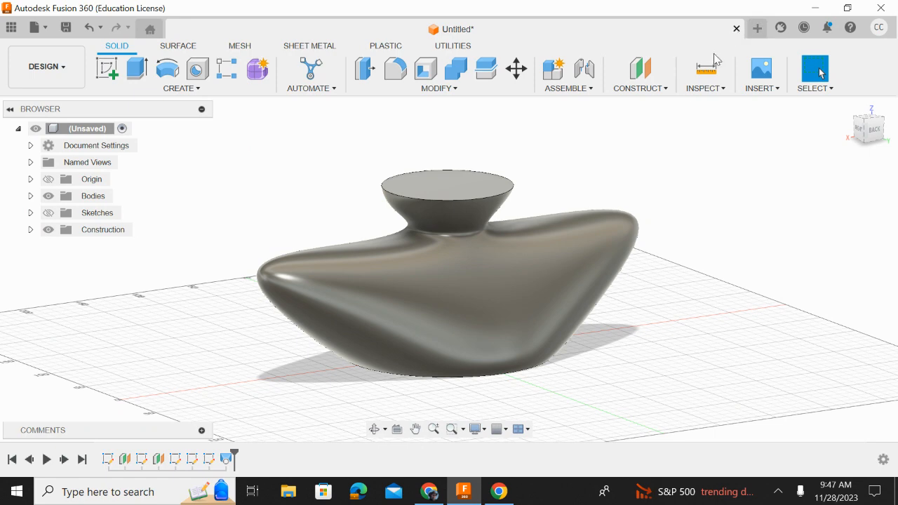
# Step: Switch to Fusion 360 and close the unsaved lofted model without saving to work in a blank design
pyautogui.click(736, 29)
pyautogui.click(531, 266)
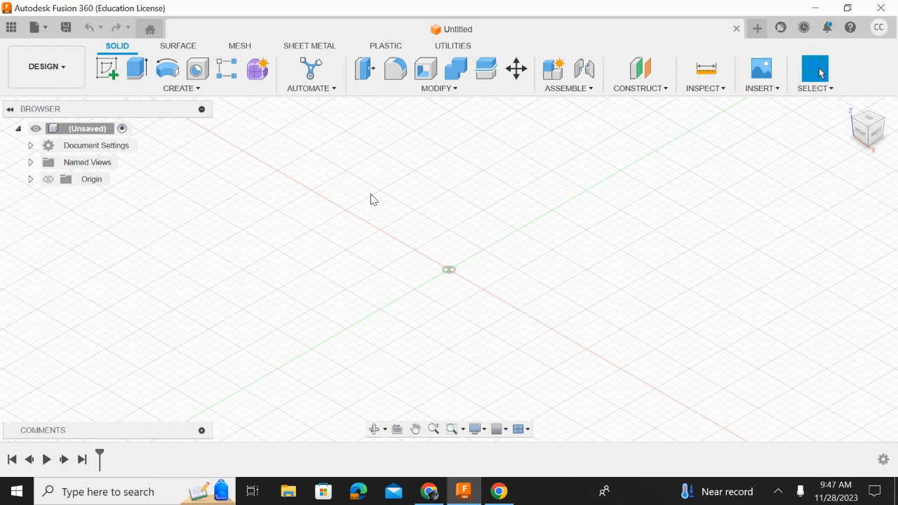
# Step: Sketch a 100 mm diameter circle centred on the origin on the horizontal plane, and finish the sketch
pyautogui.click(115, 76)
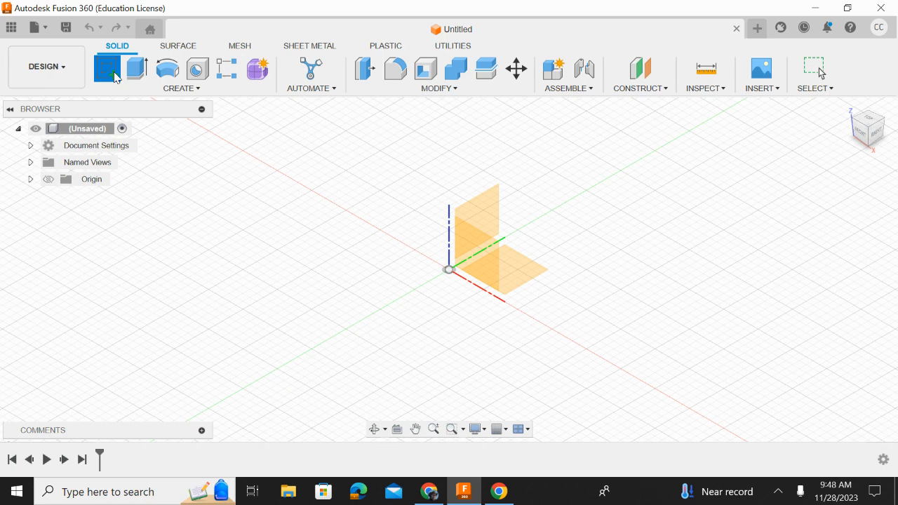
pyautogui.click(116, 77)
pyautogui.click(525, 282)
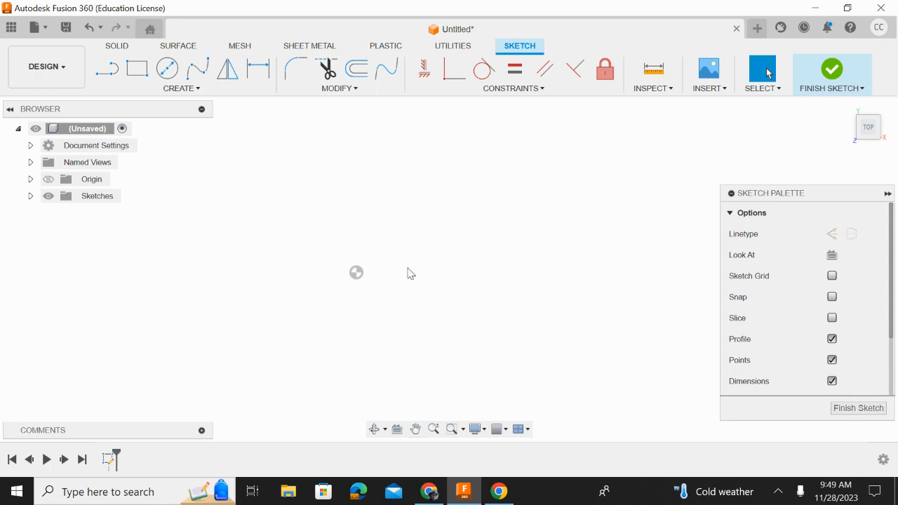
pyautogui.click(170, 71)
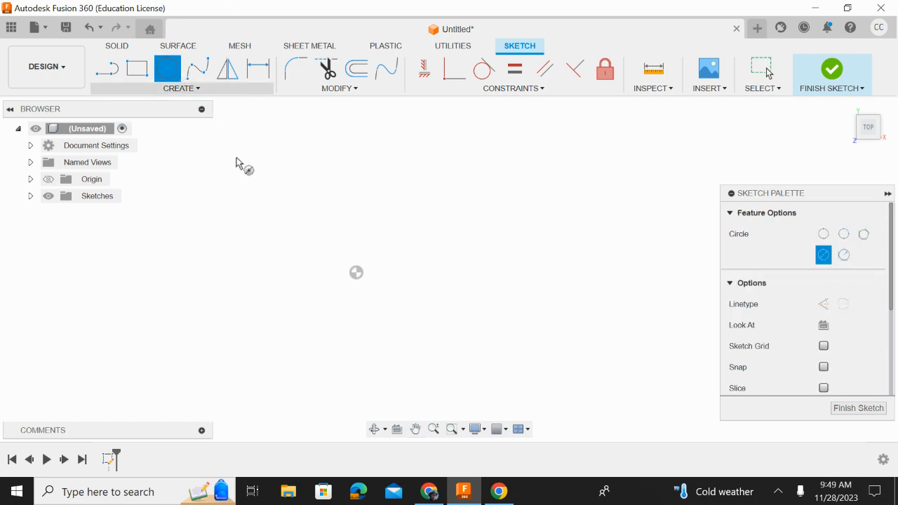
pyautogui.click(356, 273)
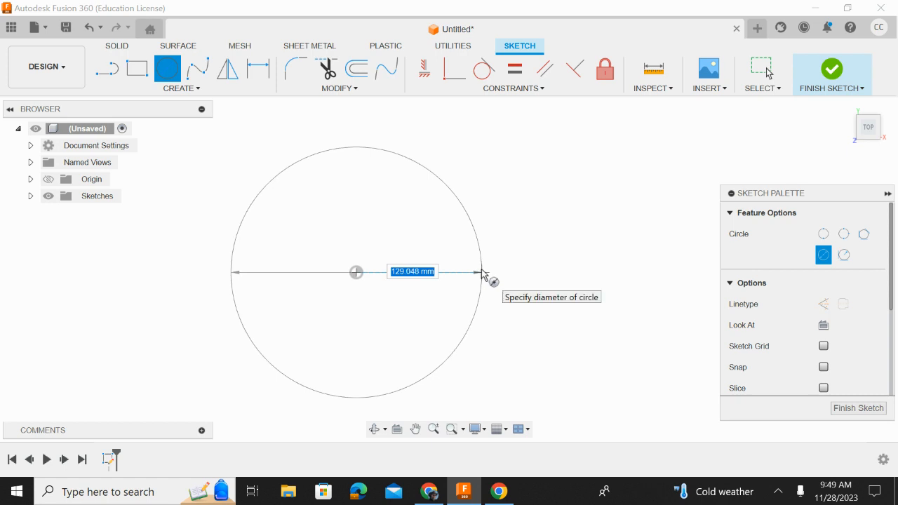
pyautogui.write('100')
pyautogui.press('Return')
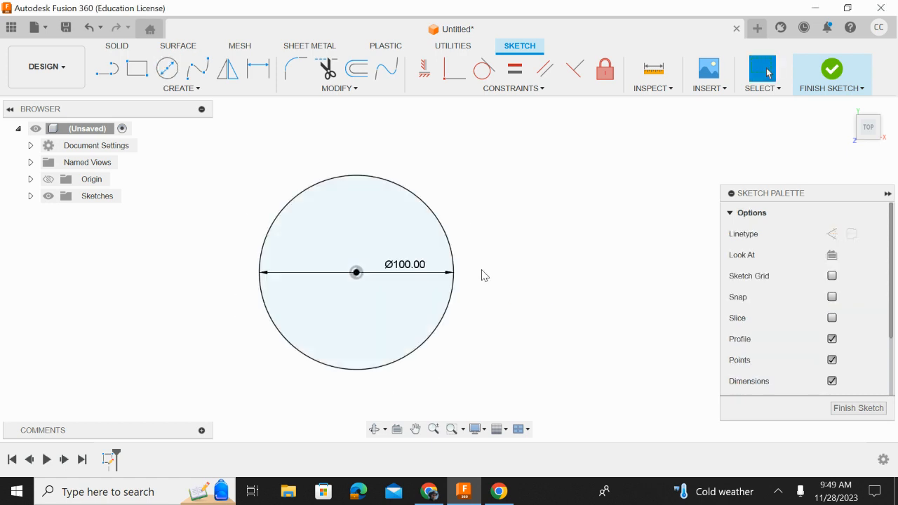
pyautogui.click(831, 69)
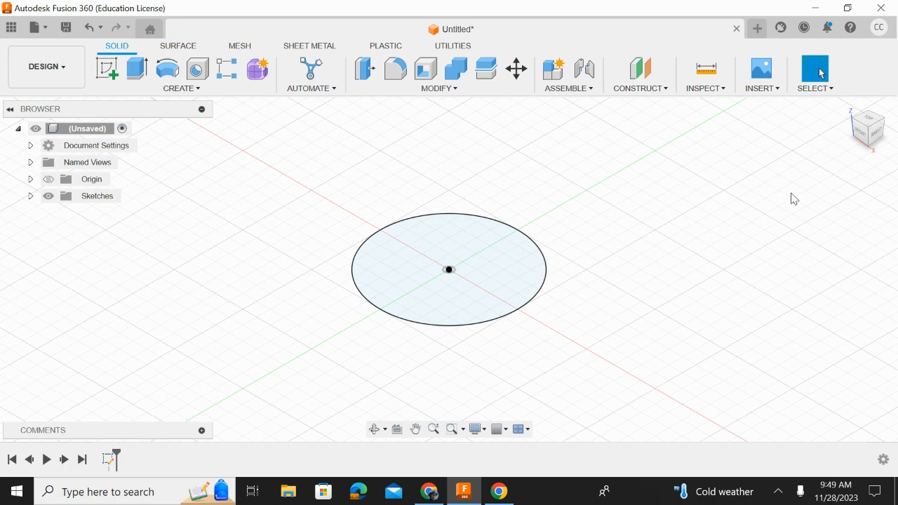
pyautogui.click(131, 68)
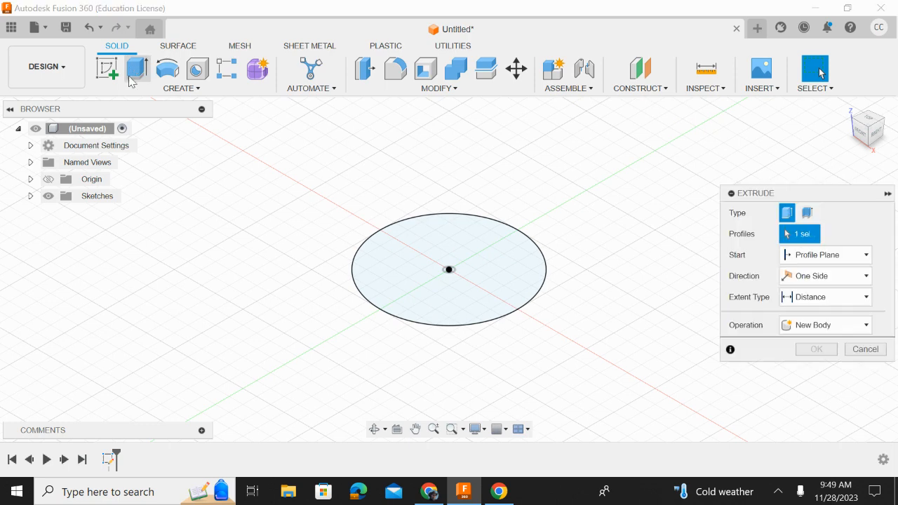
pyautogui.moveTo(449, 263); pyautogui.dragTo(449, 129)
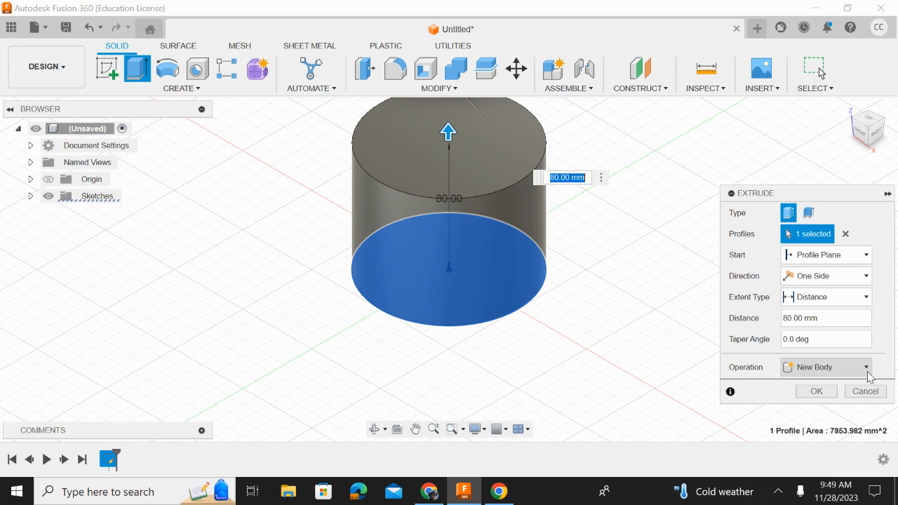
pyautogui.click(798, 339)
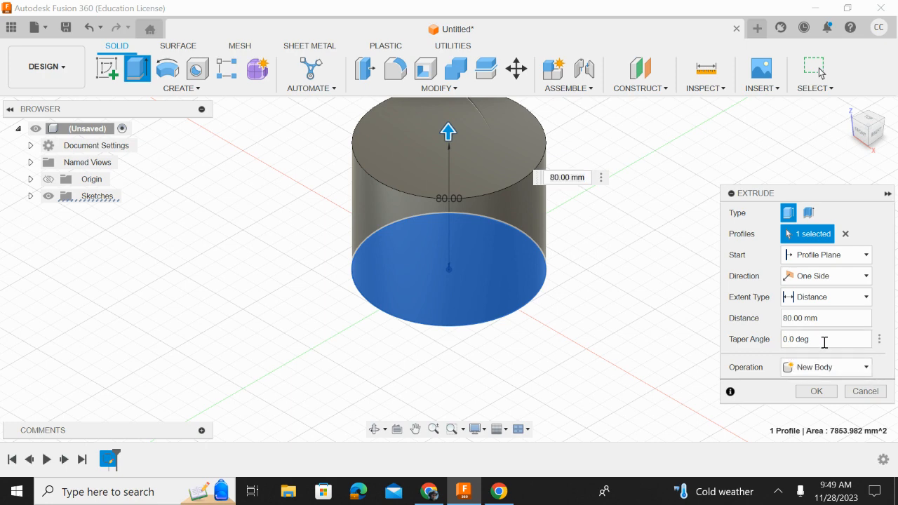
pyautogui.press('BackSpace')
pyautogui.press('BackSpace')
pyautogui.write('30 .')
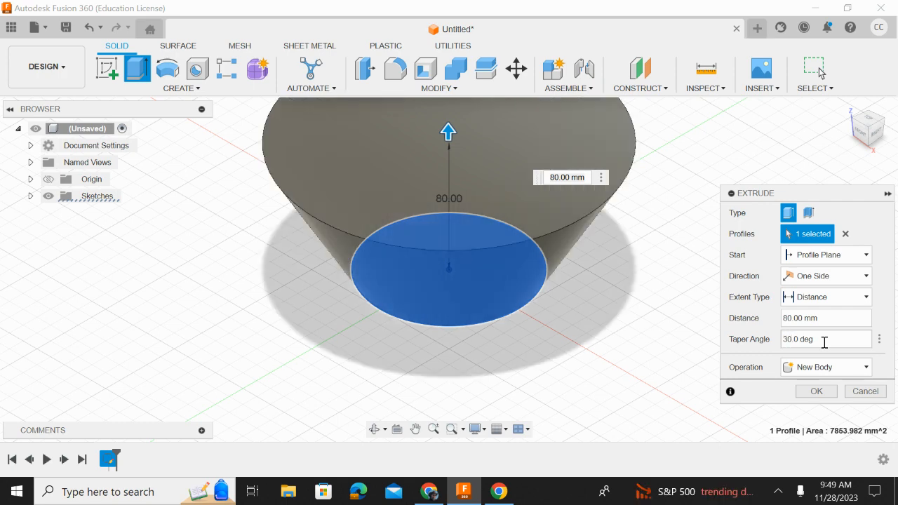
pyautogui.write('-')
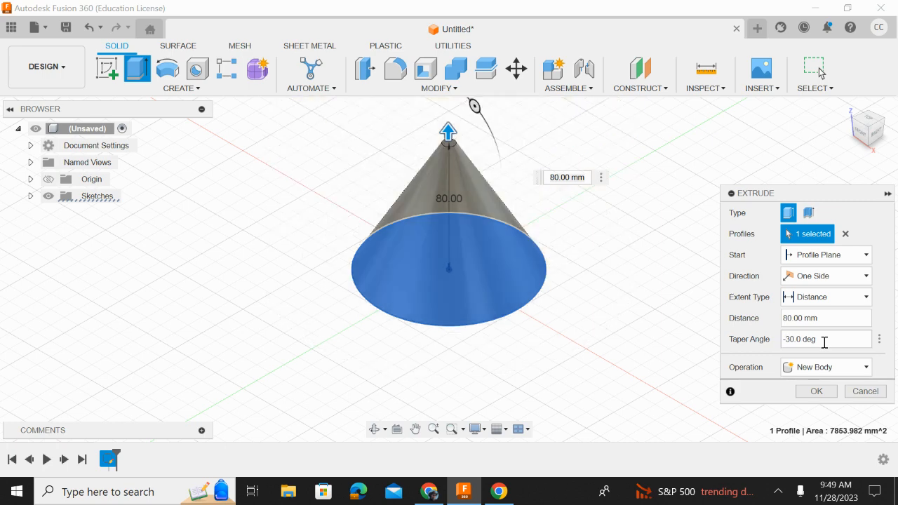
pyautogui.press('Delete')
pyautogui.write('15')
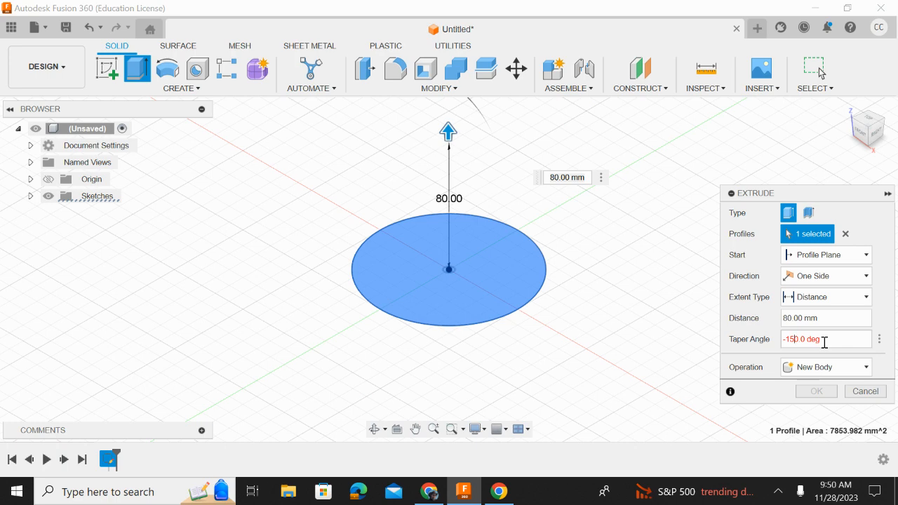
pyautogui.press('BackSpace')
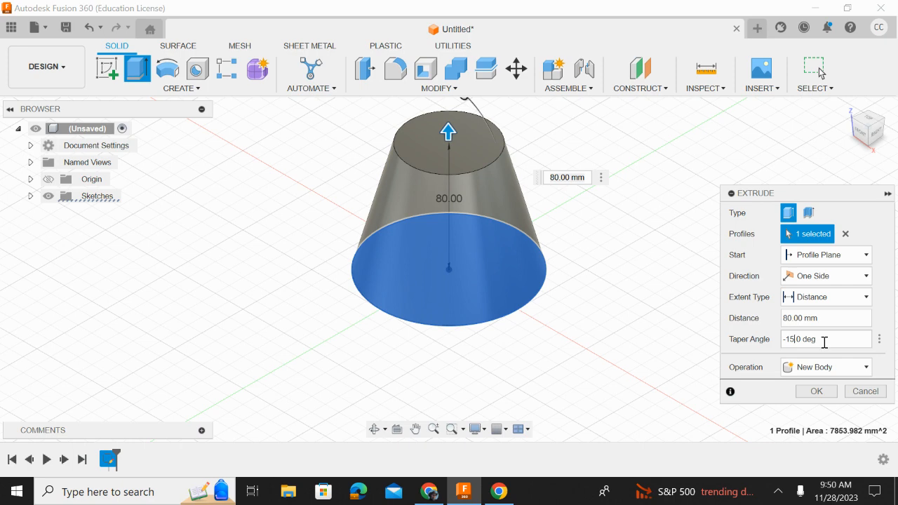
pyautogui.click(855, 393)
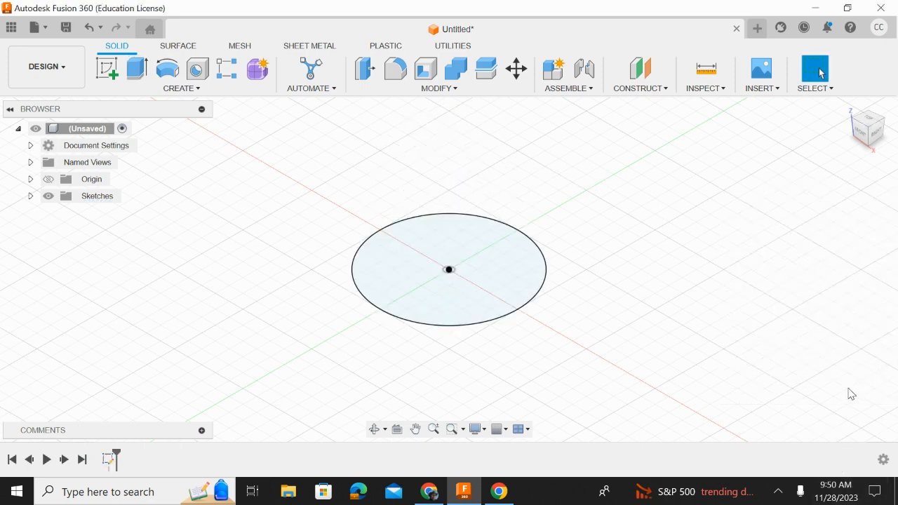
# Step: Create an offset construction plane 140 mm above the base circle
pyautogui.moveTo(665, 337); pyautogui.dragTo(596, 369, button='middle')
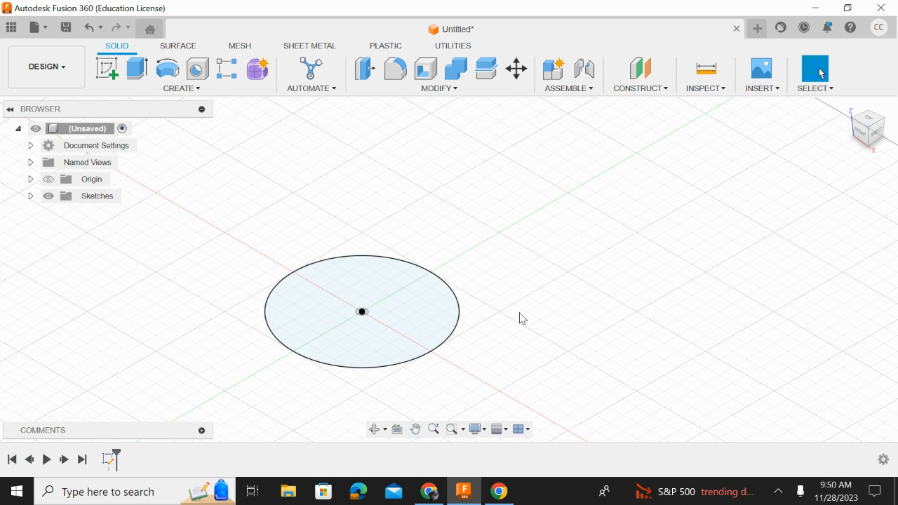
pyautogui.click(647, 89)
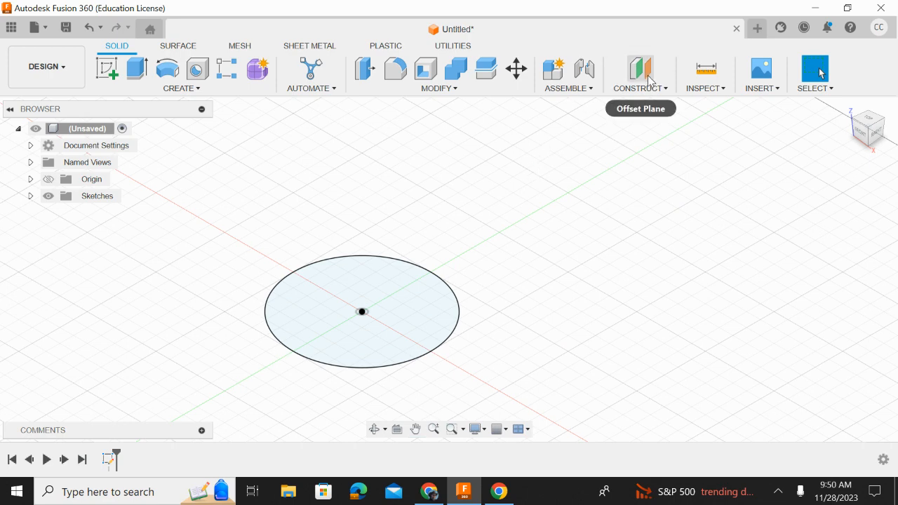
pyautogui.click(650, 79)
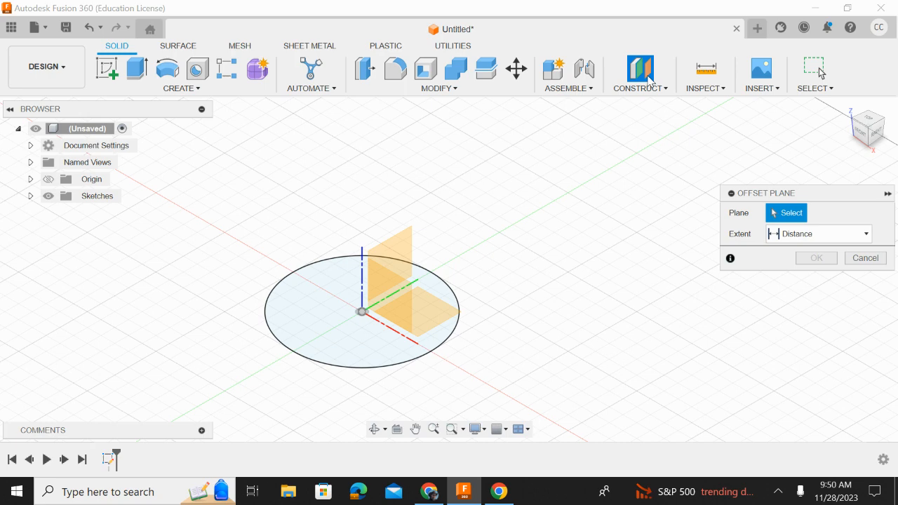
pyautogui.click(310, 322)
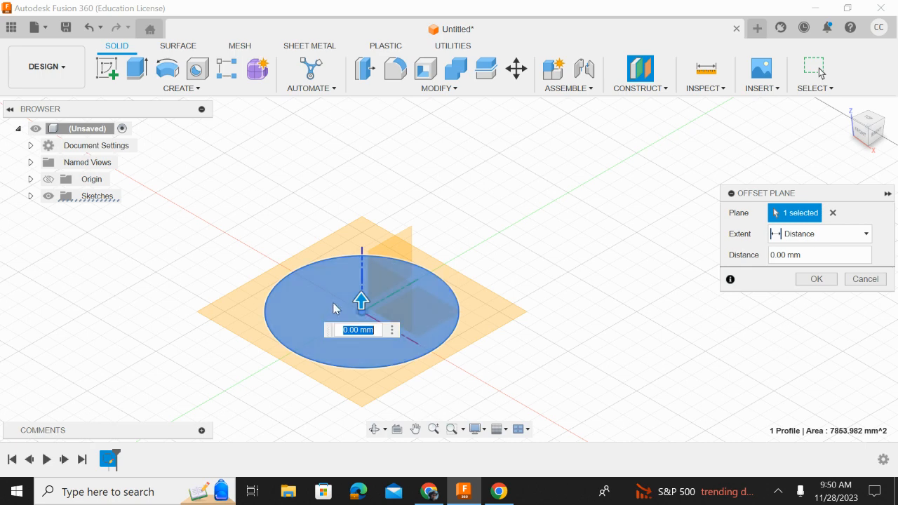
pyautogui.moveTo(368, 302); pyautogui.dragTo(362, 222)
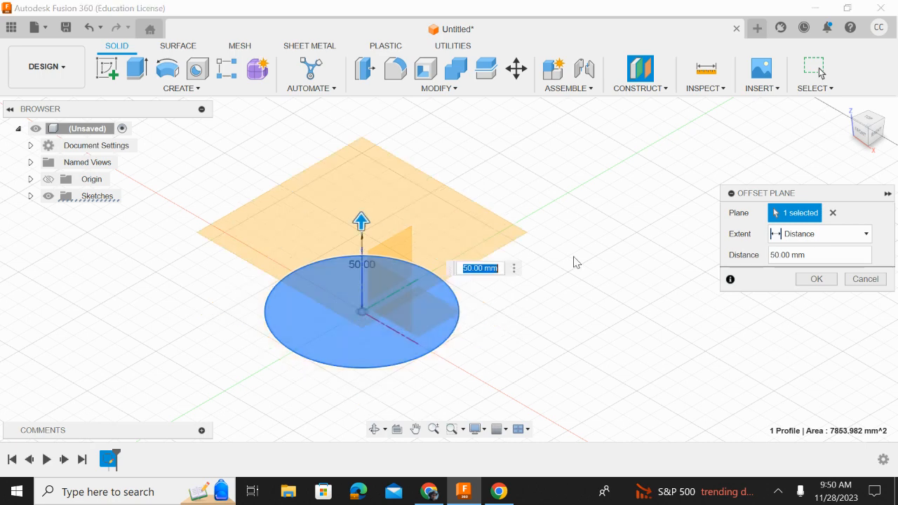
pyautogui.click(877, 133)
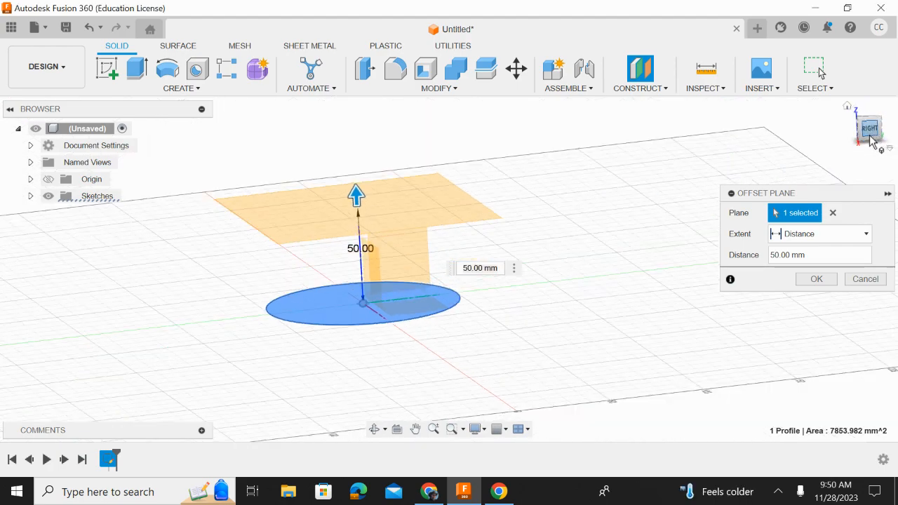
pyautogui.moveTo(370, 192); pyautogui.dragTo(380, 154)
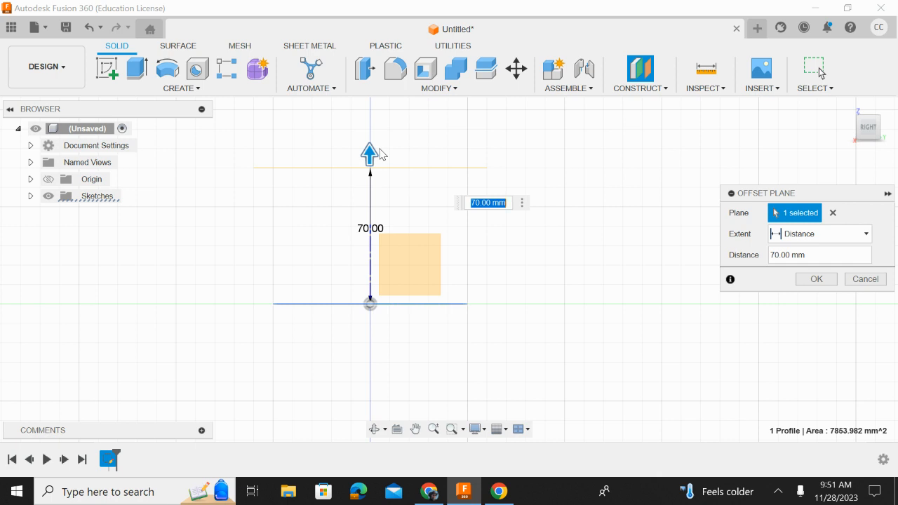
pyautogui.write('140')
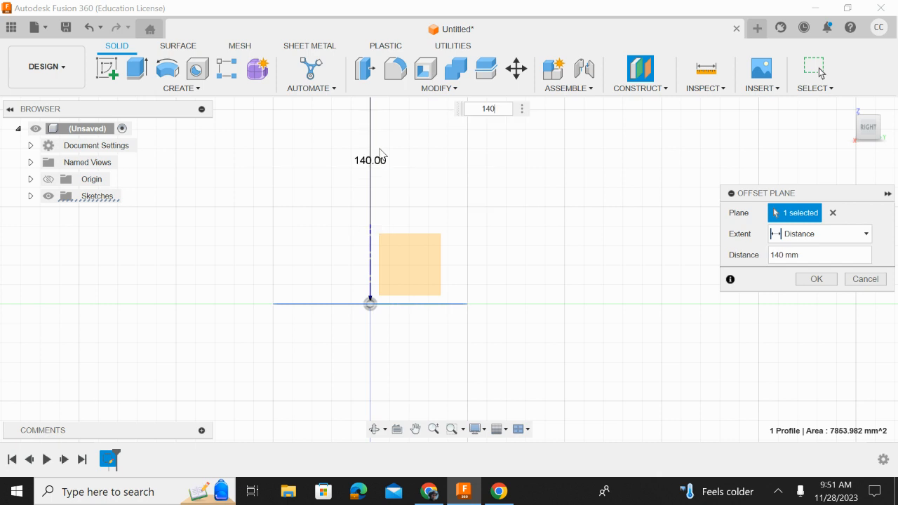
pyautogui.moveTo(465, 175); pyautogui.dragTo(473, 264, button='middle')
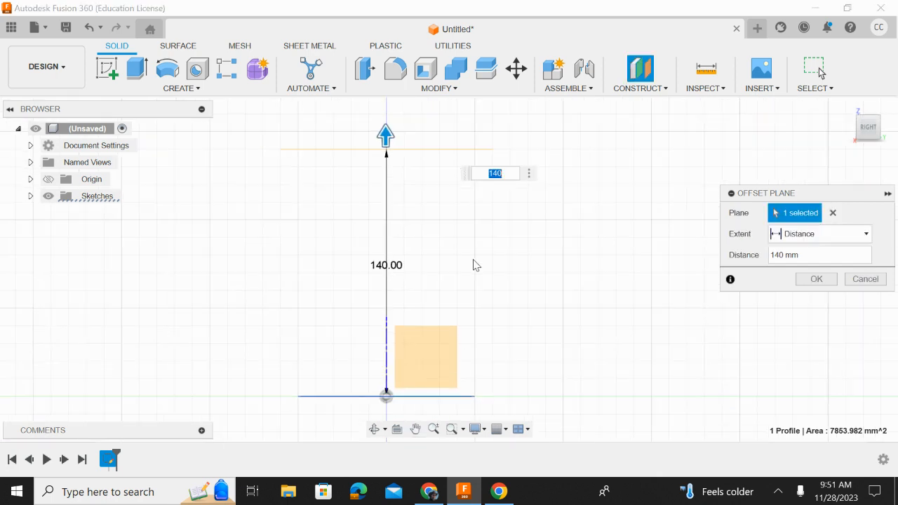
pyautogui.click(819, 281)
# Step: Sketch a 70 mm diameter circle centred over the origin on the offset plane, and finish the sketch
pyautogui.moveTo(853, 112)
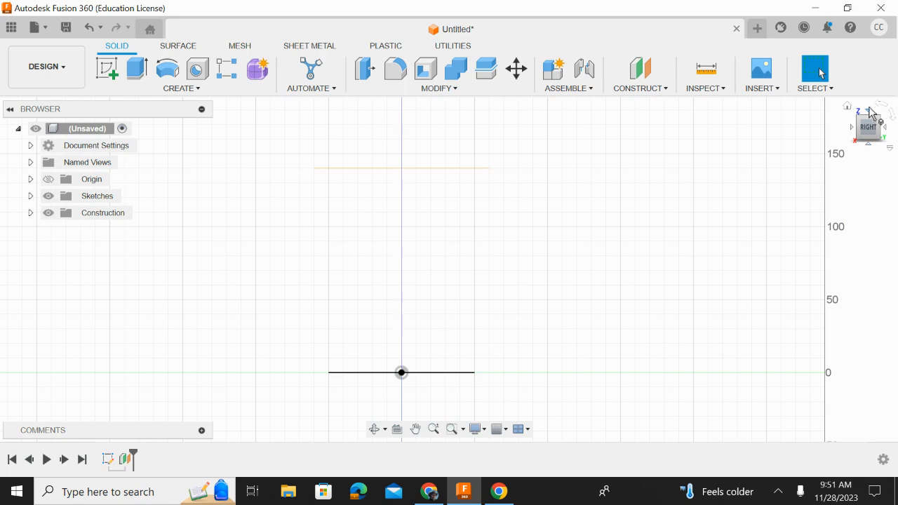
pyautogui.click(848, 107)
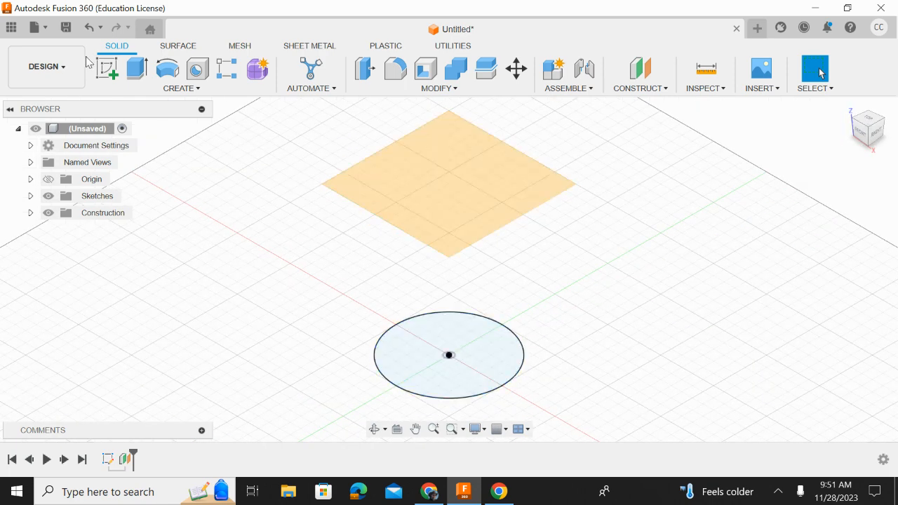
pyautogui.click(107, 69)
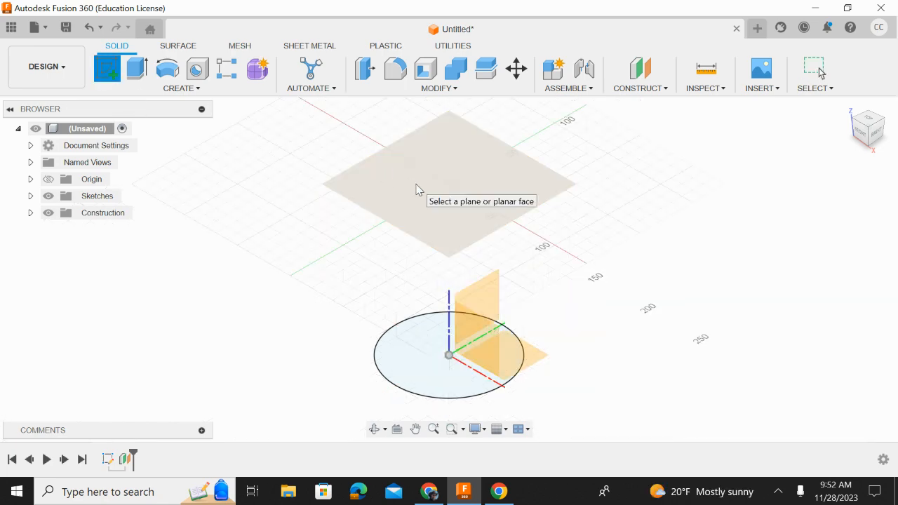
pyautogui.click(417, 189)
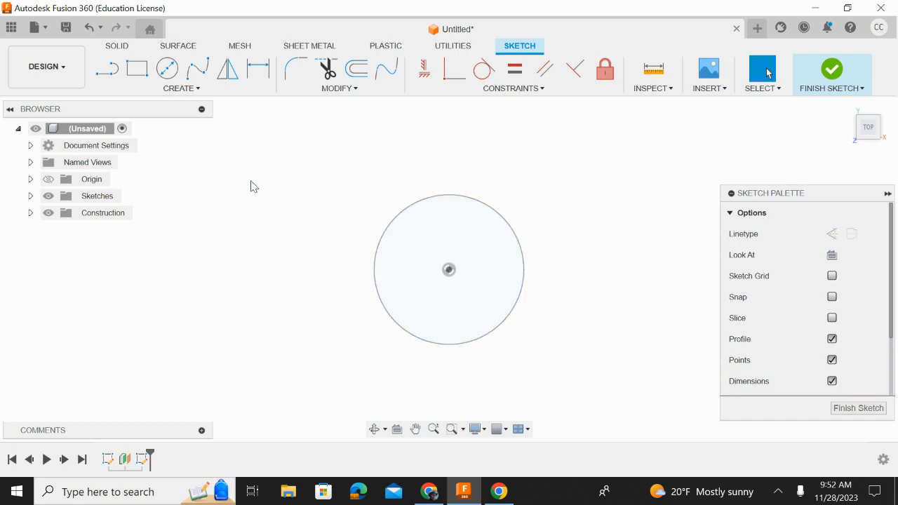
pyautogui.click(174, 71)
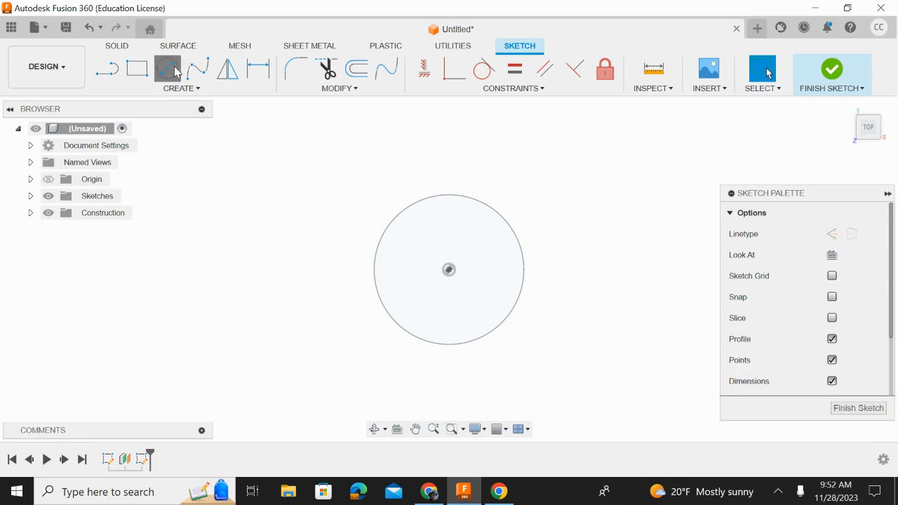
pyautogui.click(449, 270)
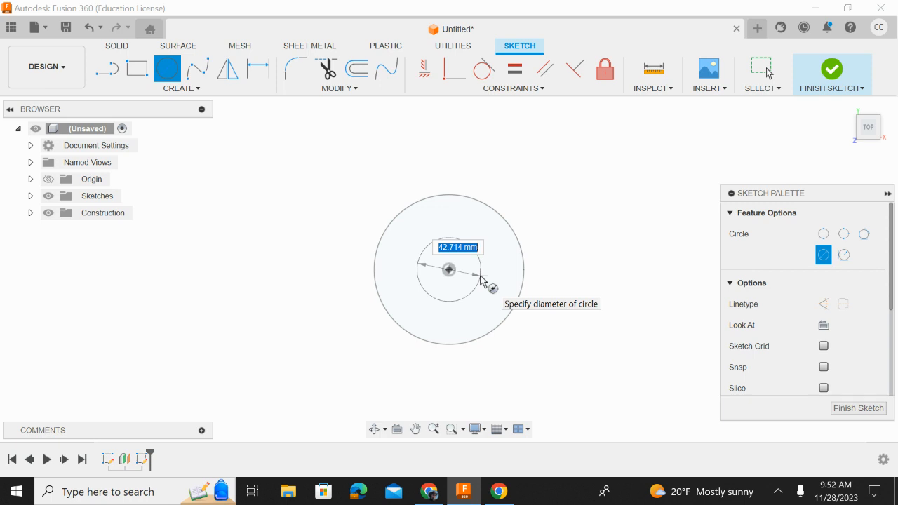
pyautogui.write('70')
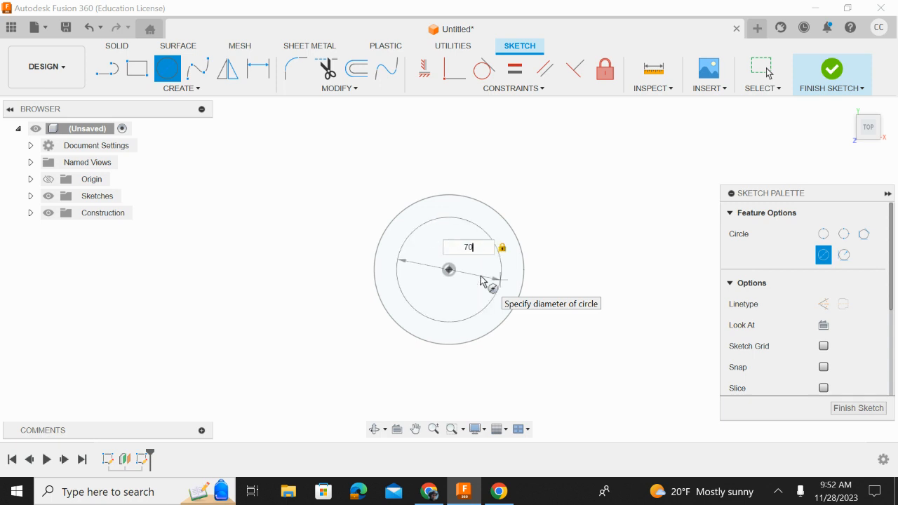
pyautogui.click(850, 409)
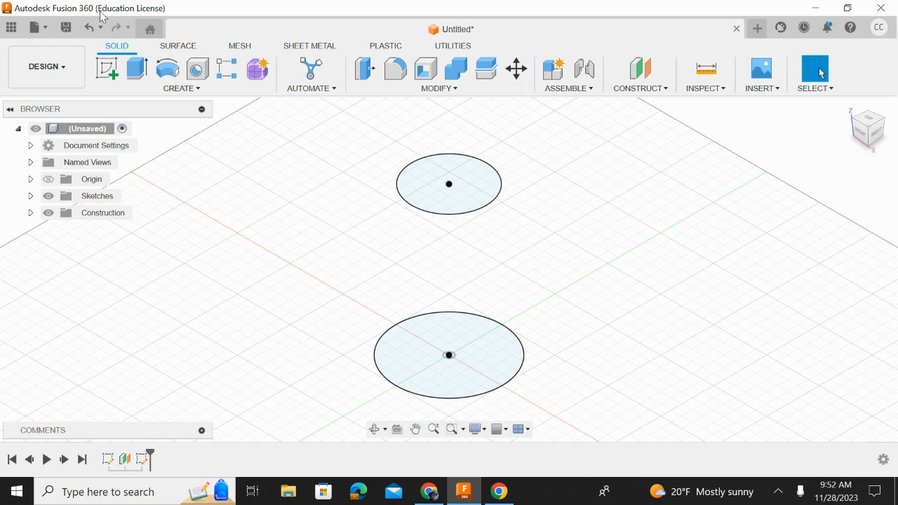
# Step: Try a loft from the base circle to the upper circle, and undo it
pyautogui.click(201, 88)
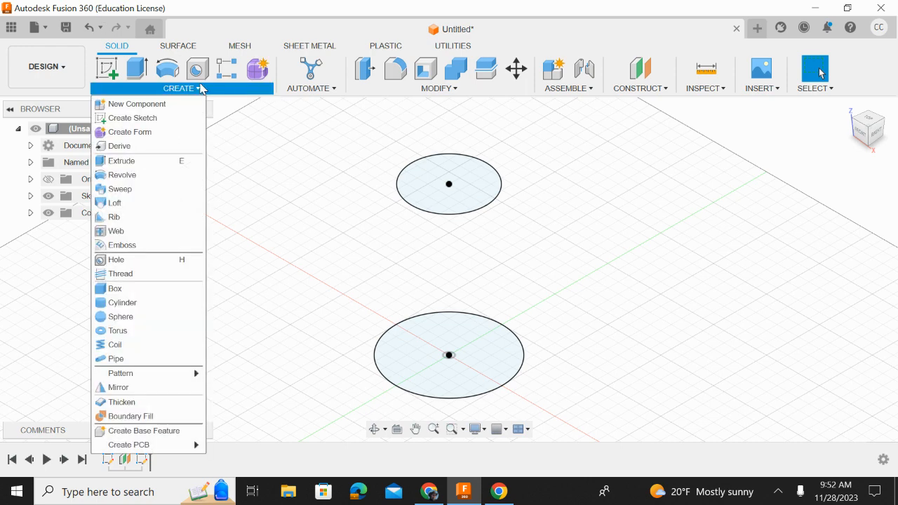
pyautogui.click(137, 210)
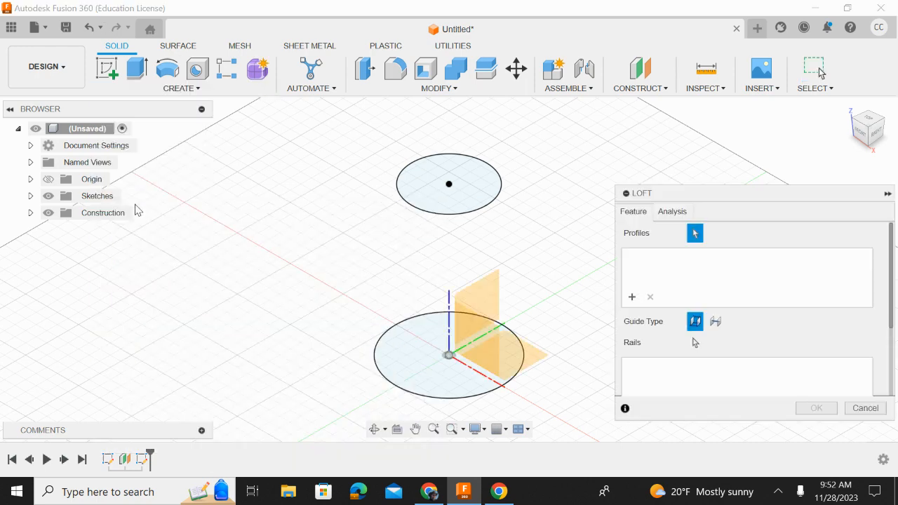
pyautogui.click(429, 391)
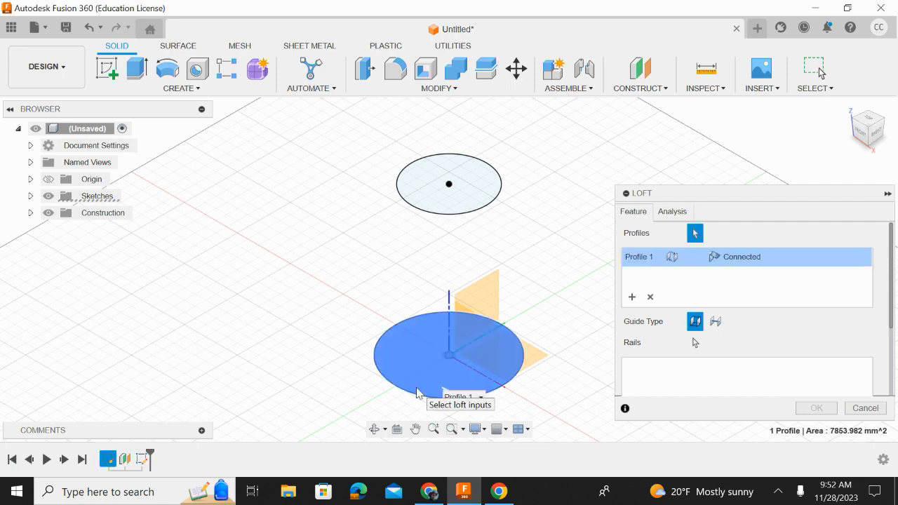
pyautogui.click(466, 210)
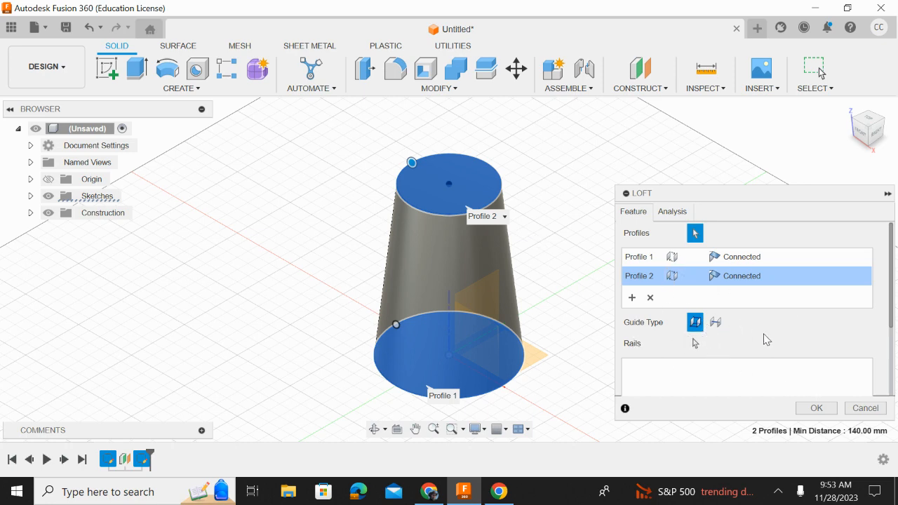
pyautogui.click(820, 412)
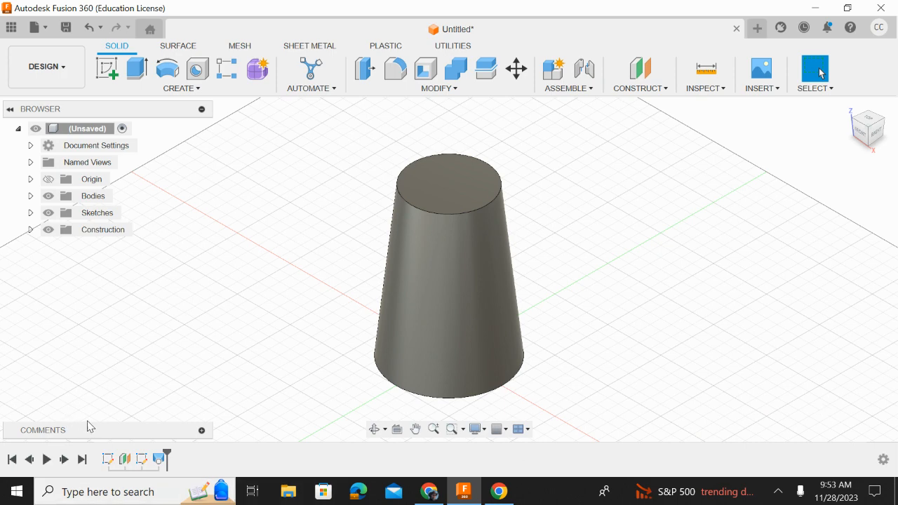
pyautogui.hotkey('ctrl', 'z')
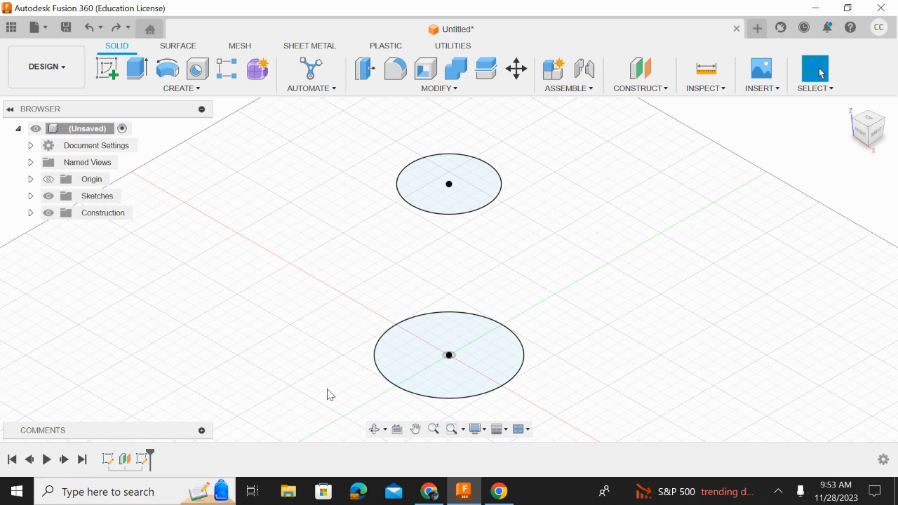
# Step: Edit the base sketch to set the circle's diameter to 140 mm, and finish the sketch
pyautogui.doubleClick(108, 459)
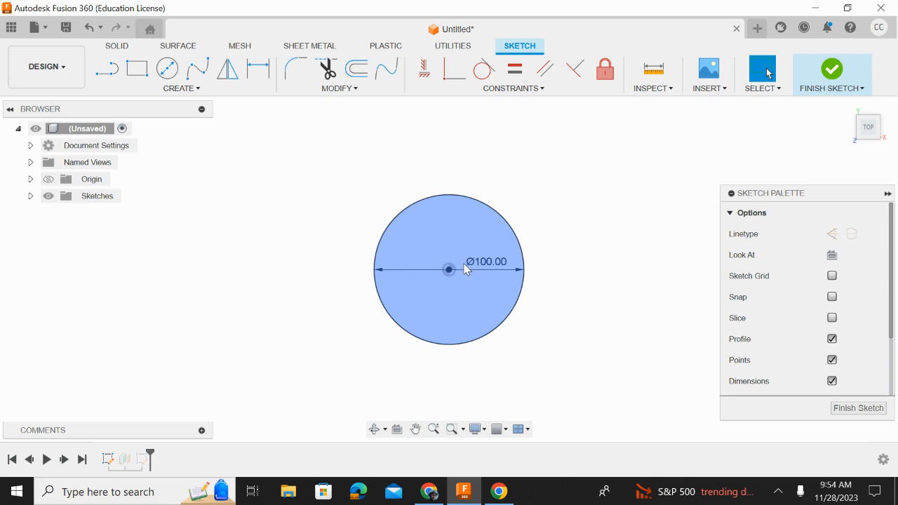
pyautogui.doubleClick(482, 262)
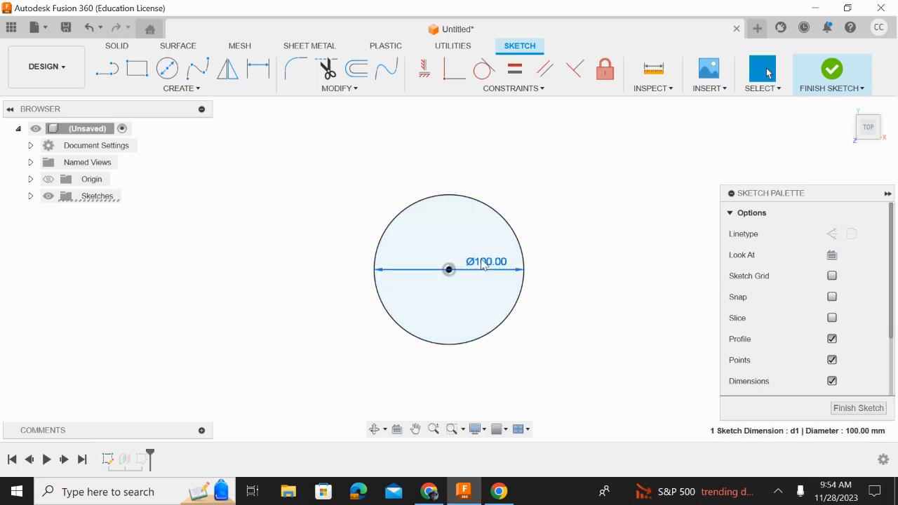
pyautogui.write('140')
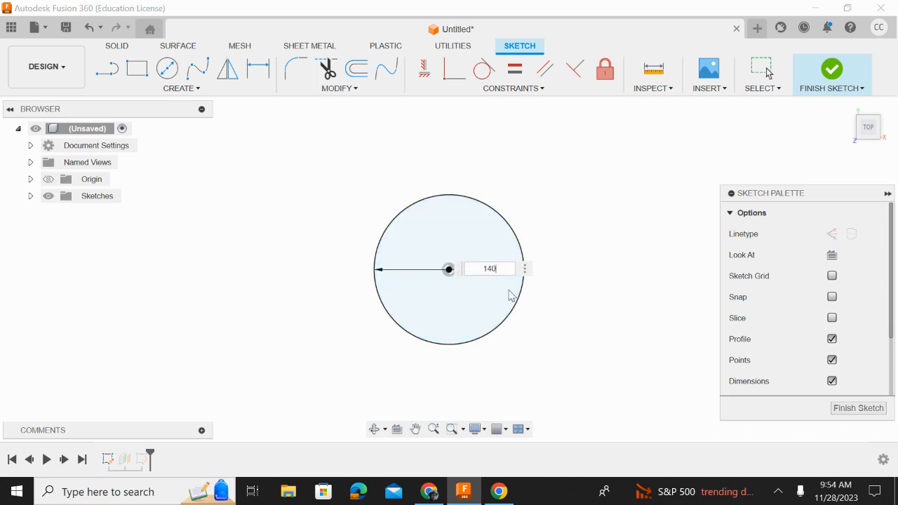
pyautogui.press('Return')
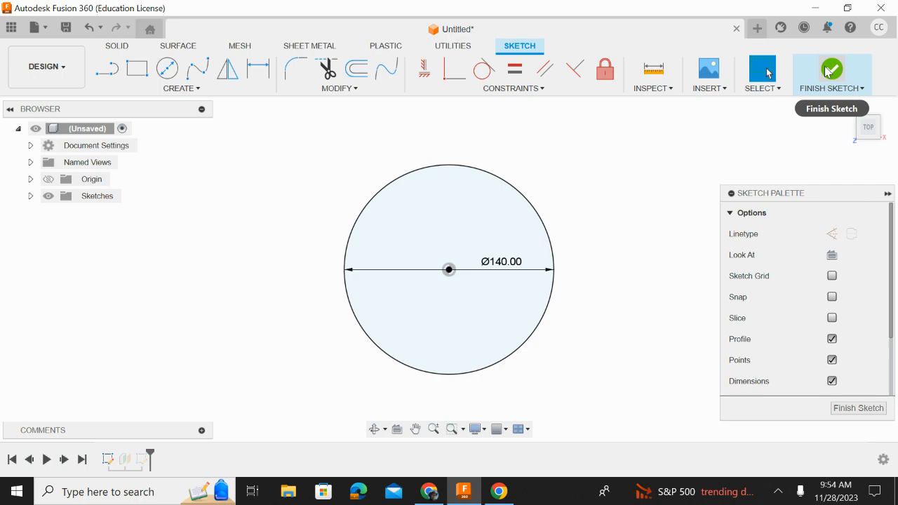
pyautogui.click(838, 73)
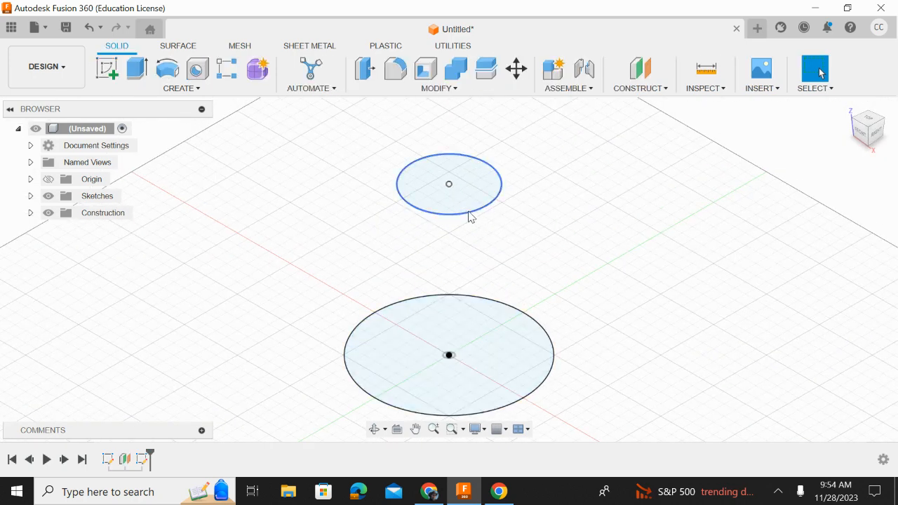
# Step: Check the reference mug photo in the browser, and inspect the two circles in Fusion 360 from above
pyautogui.click(480, 189)
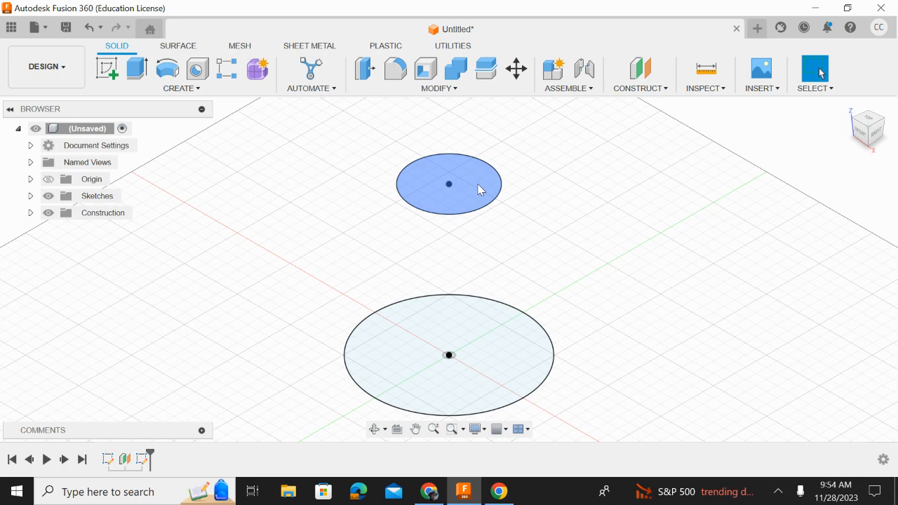
pyautogui.hotkey('alt', 'Tab')
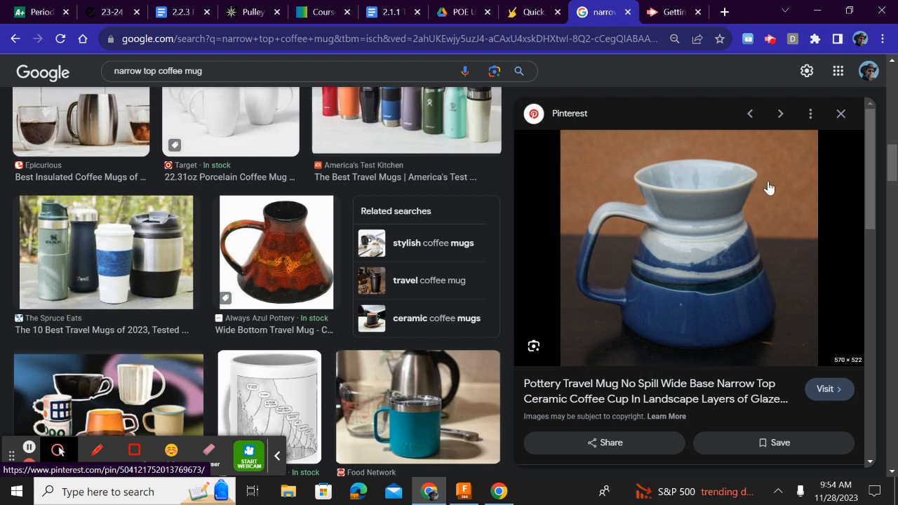
pyautogui.hotkey('alt', 'Tab')
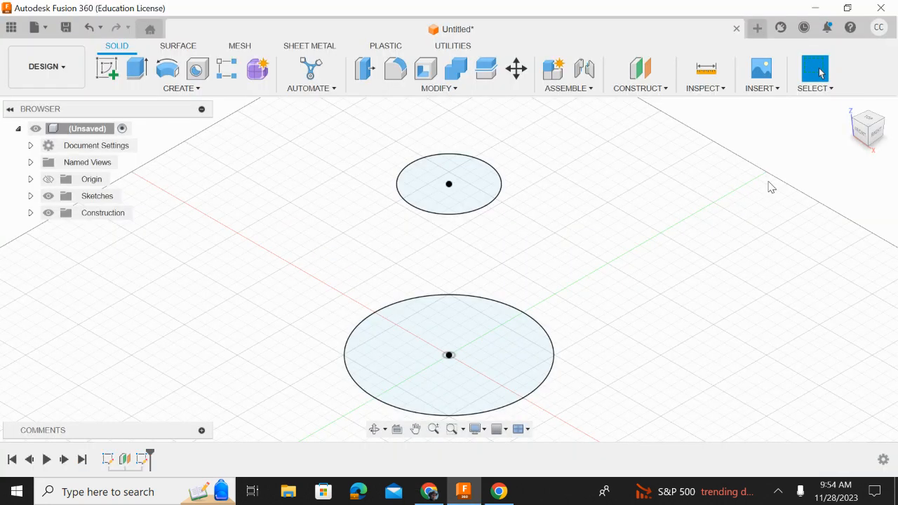
pyautogui.moveTo(875, 127); pyautogui.dragTo(868, 126)
pyautogui.click(869, 125)
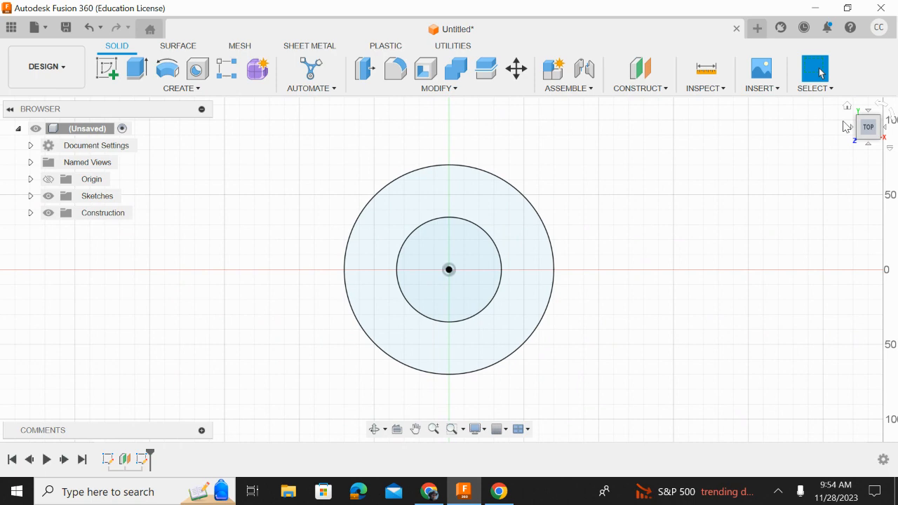
pyautogui.click(848, 108)
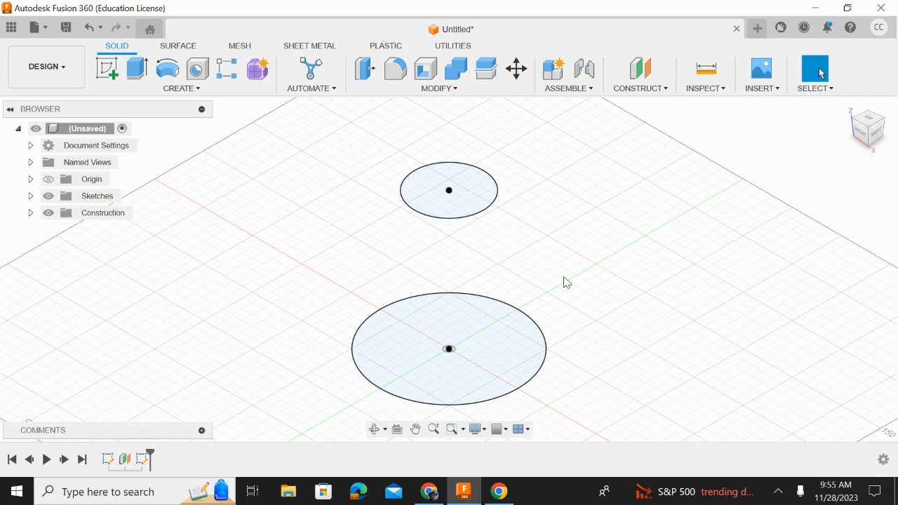
# Step: Create an offset construction plane 100 mm above the base circle
pyautogui.click(644, 70)
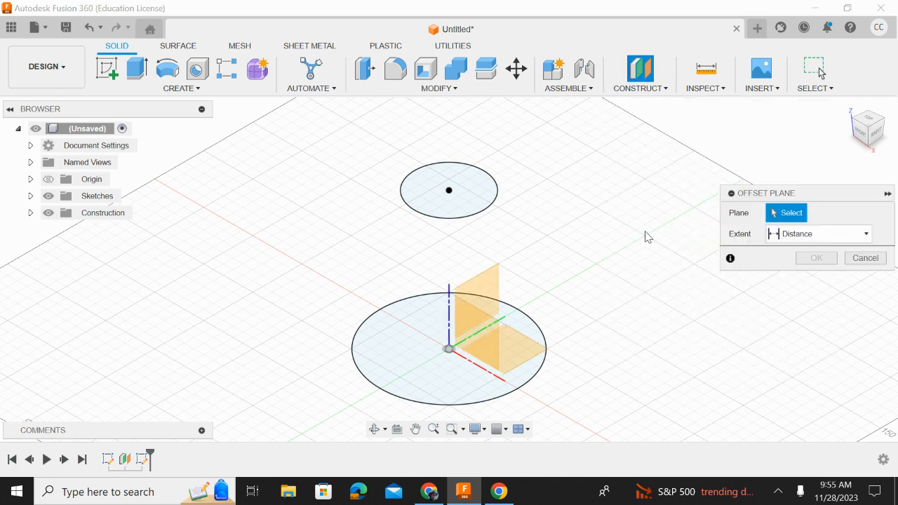
pyautogui.click(401, 378)
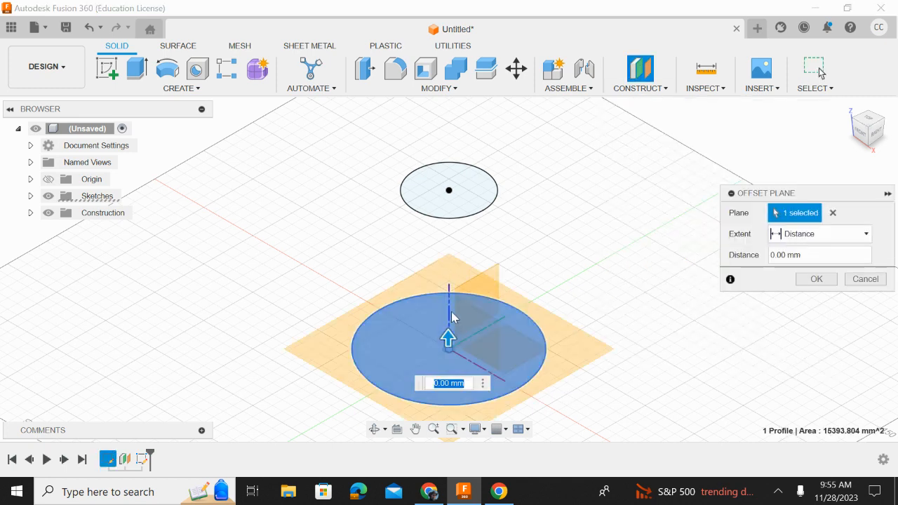
pyautogui.click(874, 134)
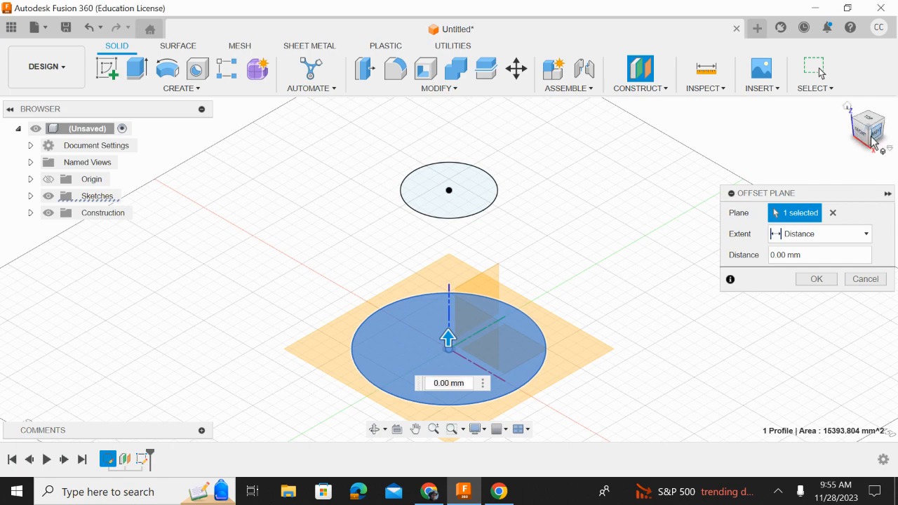
pyautogui.moveTo(449, 352); pyautogui.dragTo(473, 212)
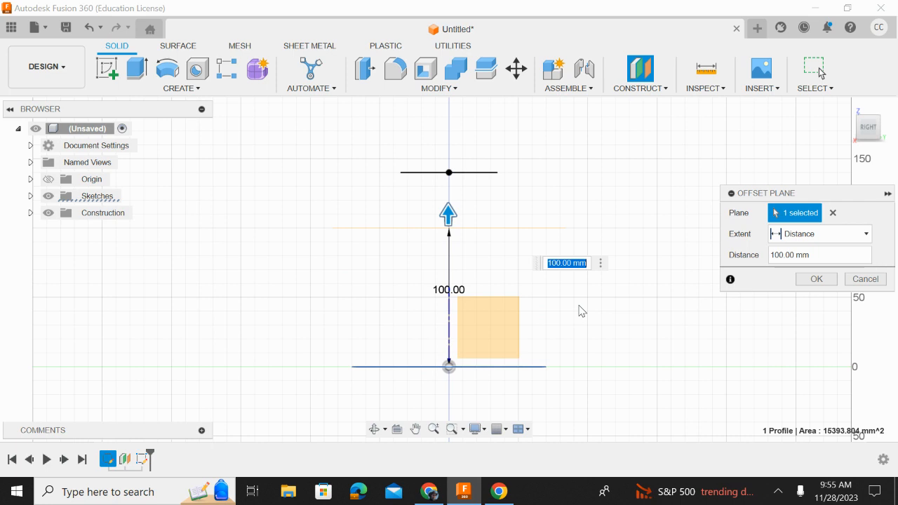
pyautogui.press('Return')
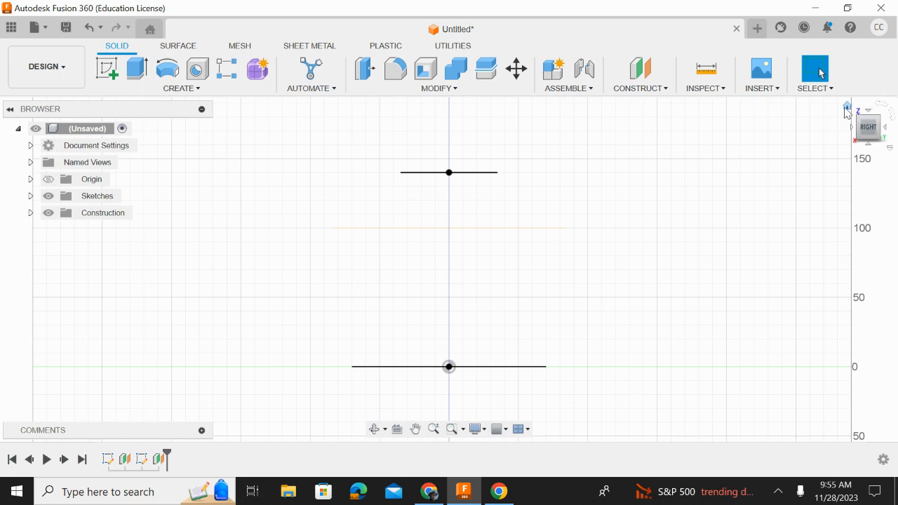
# Step: Sketch a 40 mm diameter circle centred over the origin on the 100 mm offset plane, and finish the sketch
pyautogui.click(847, 107)
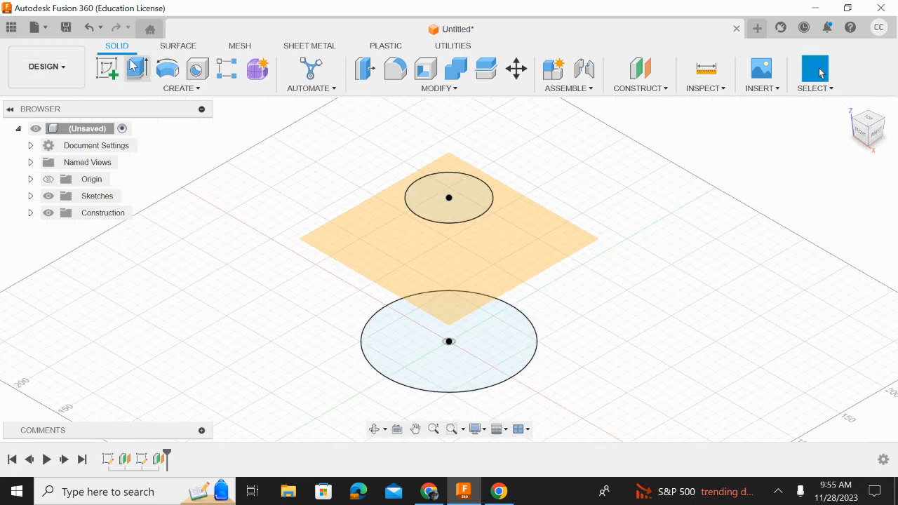
pyautogui.click(107, 68)
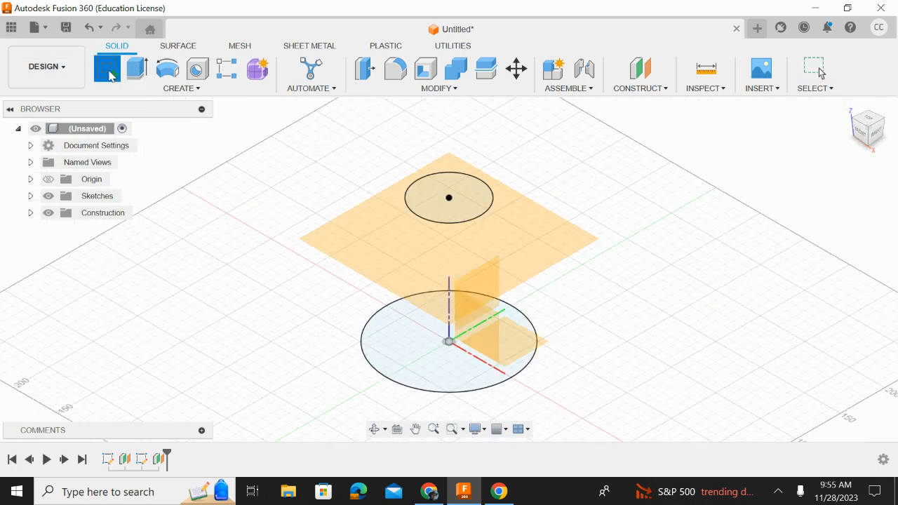
pyautogui.click(357, 249)
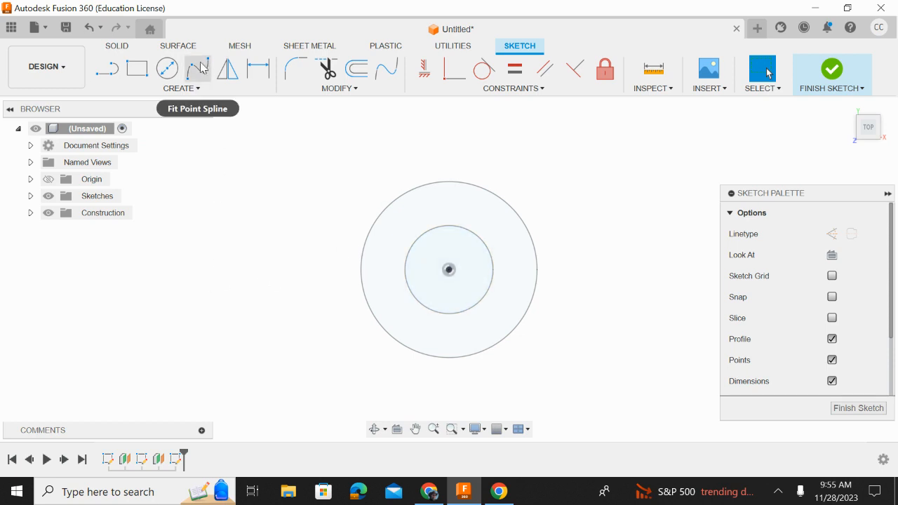
pyautogui.click(167, 68)
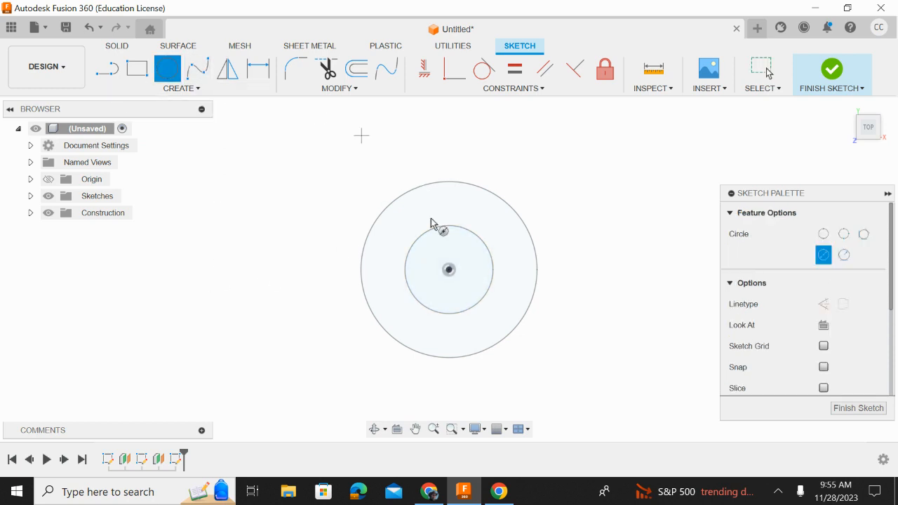
pyautogui.click(449, 269)
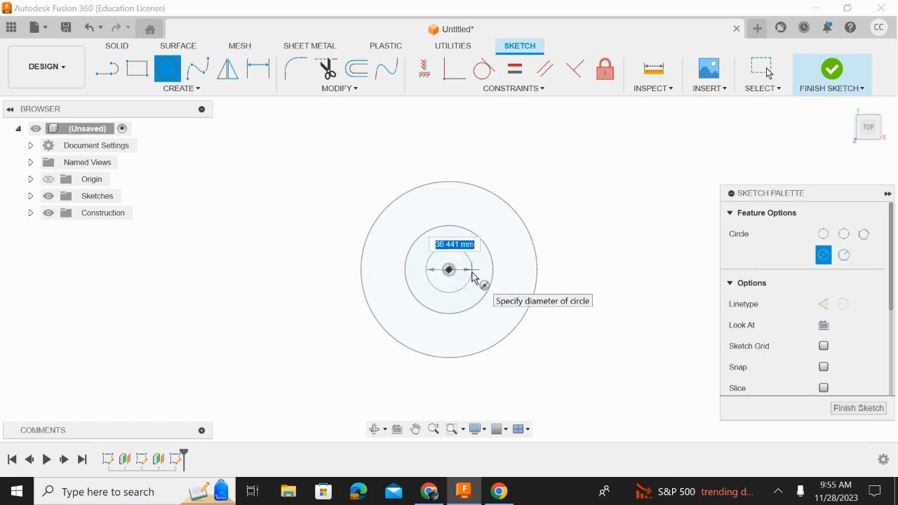
pyautogui.write('40')
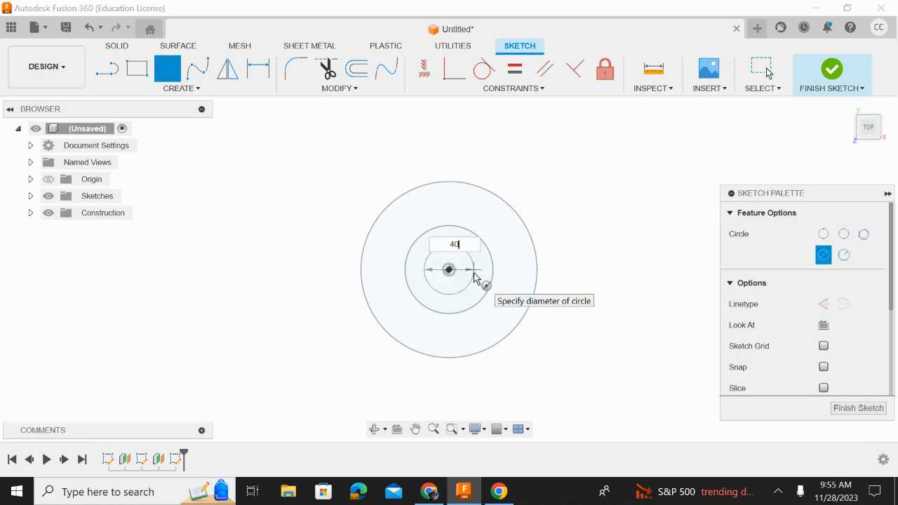
pyautogui.press('Return')
pyautogui.press('Escape')
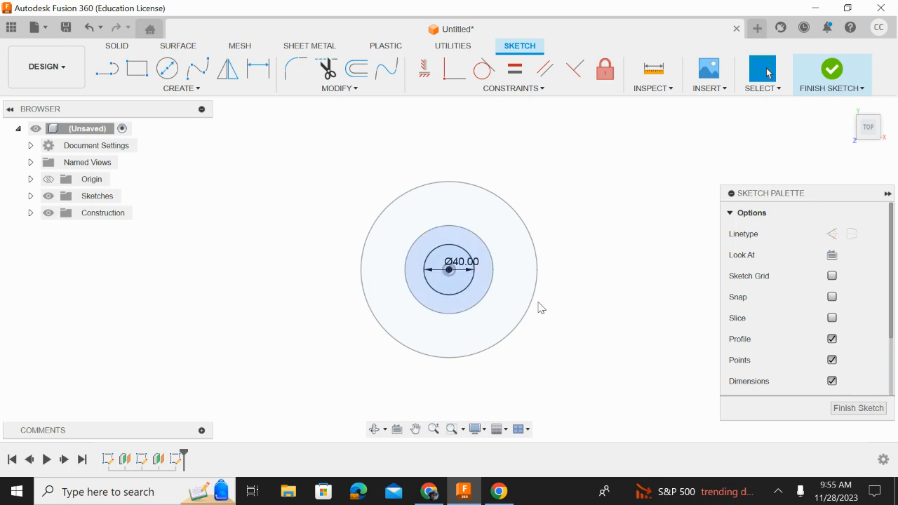
pyautogui.click(854, 412)
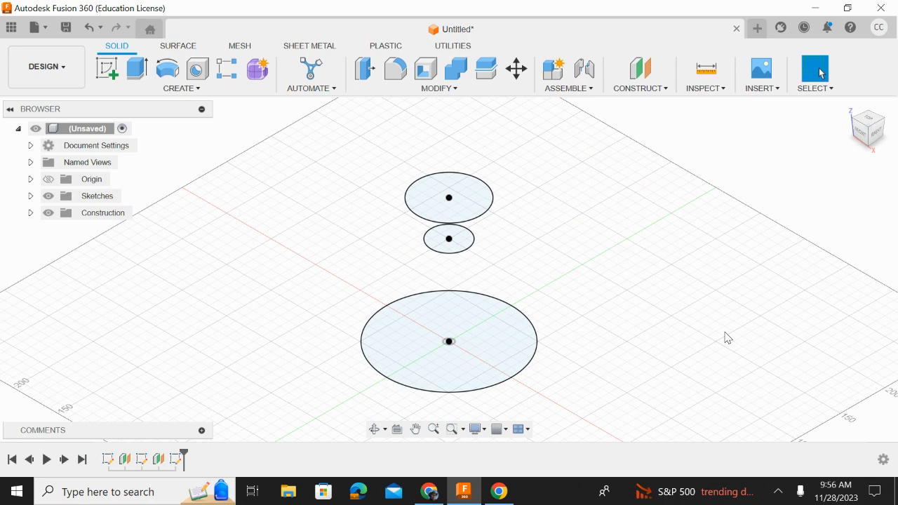
# Step: Check the reference mug photo in the browser, and try a solid loft in Fusion 360 through the base, neck and top circles
pyautogui.hotkey('alt', 'Tab')
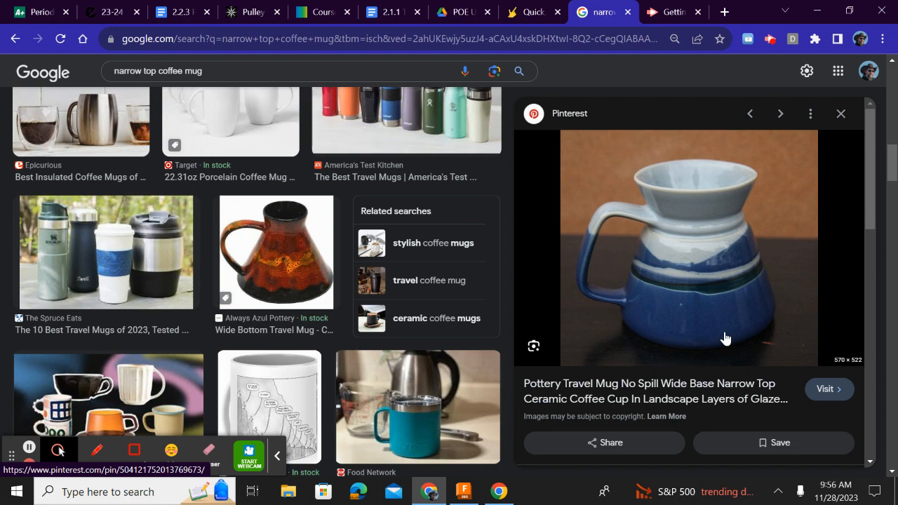
pyautogui.hotkey('alt', 'Tab')
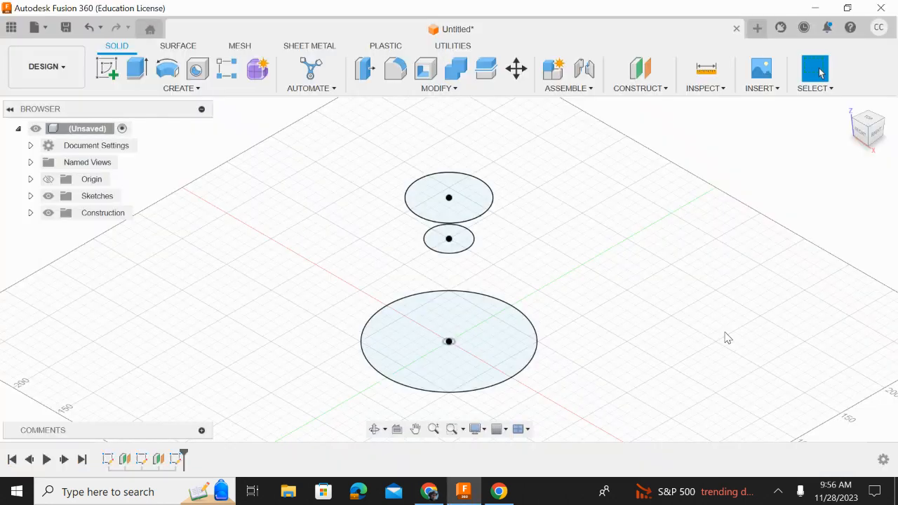
pyautogui.click(178, 89)
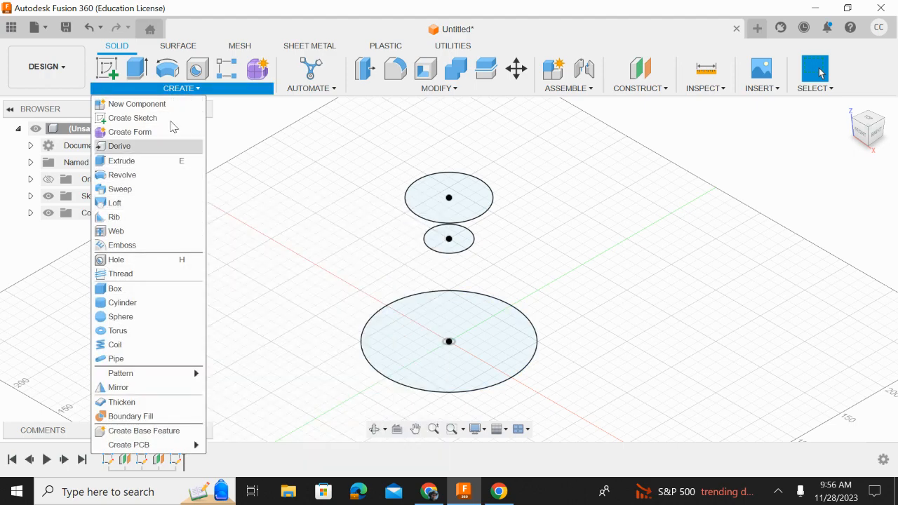
pyautogui.click(114, 203)
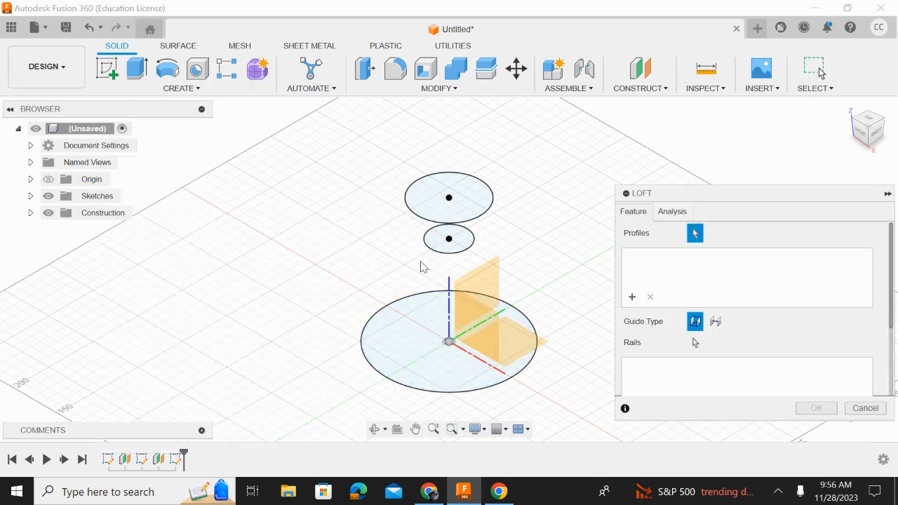
pyautogui.click(407, 377)
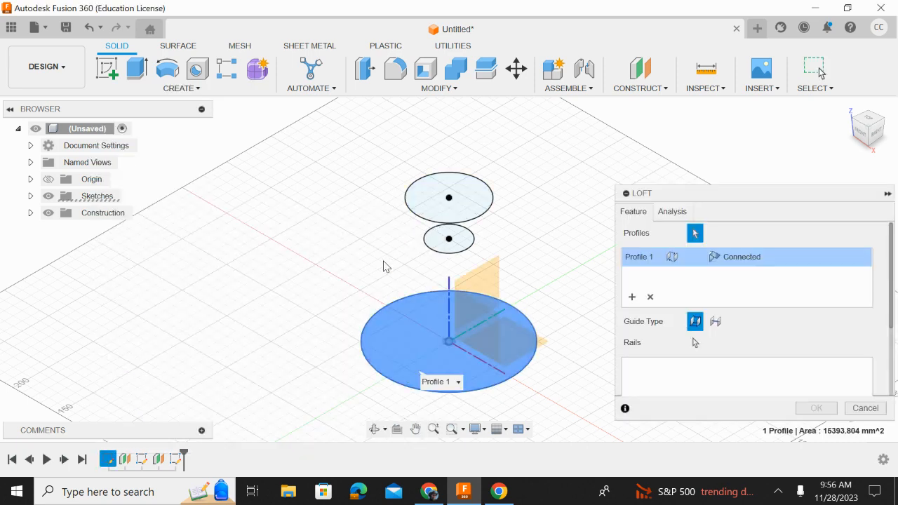
pyautogui.click(432, 246)
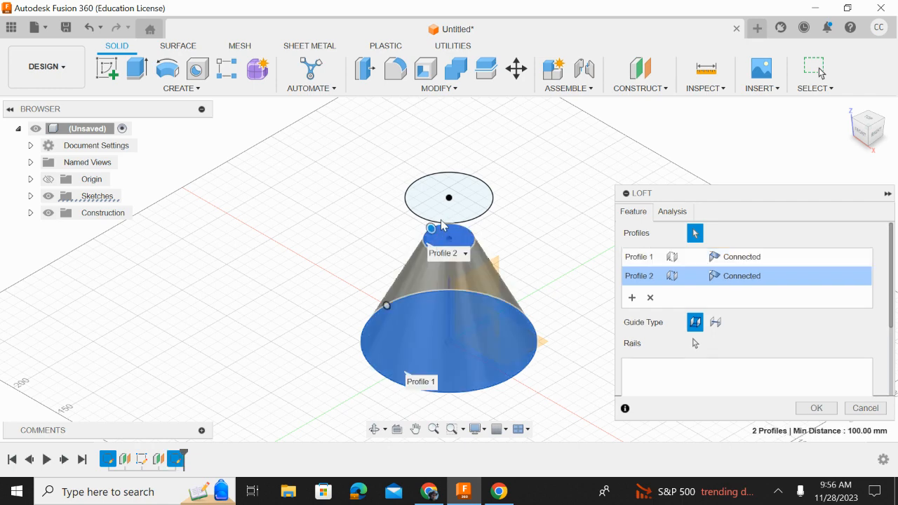
pyautogui.click(441, 210)
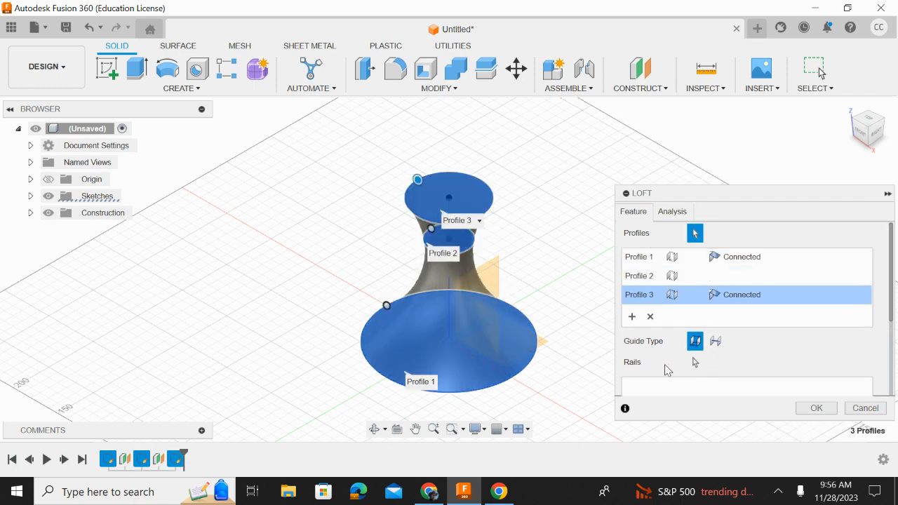
pyautogui.click(817, 408)
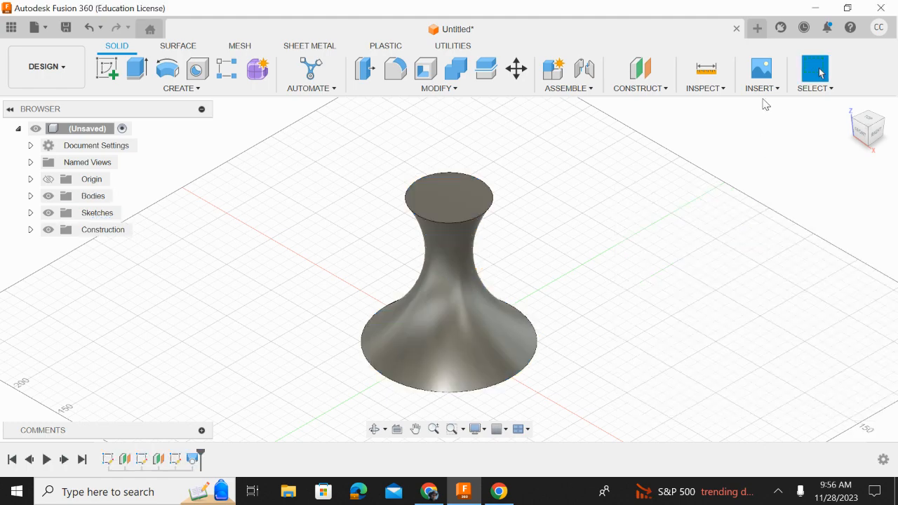
# Step: Inspect the lofted body from the right side, and undo the loft
pyautogui.click(874, 131)
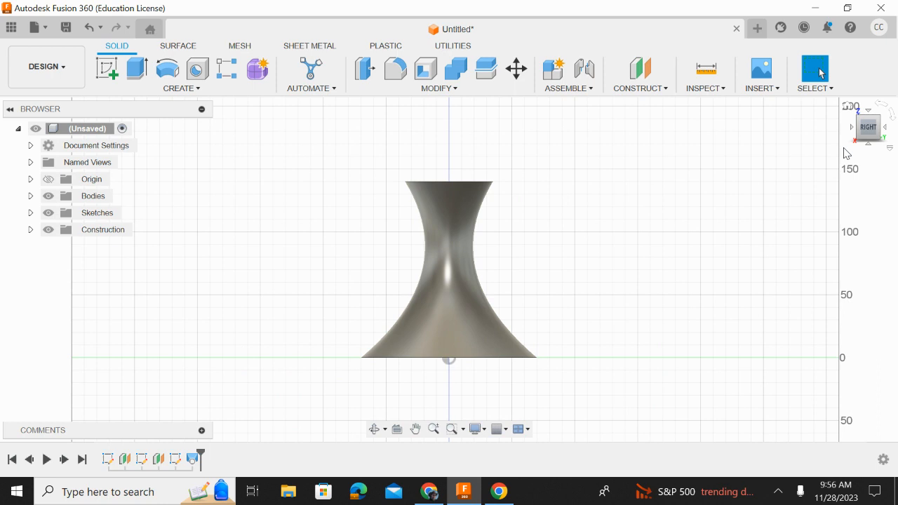
pyautogui.hotkey('ctrl', 'z')
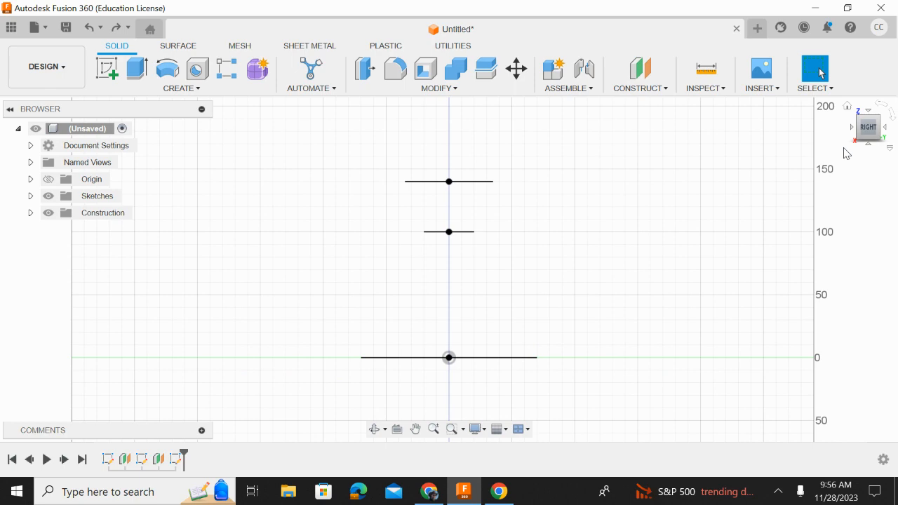
pyautogui.click(848, 107)
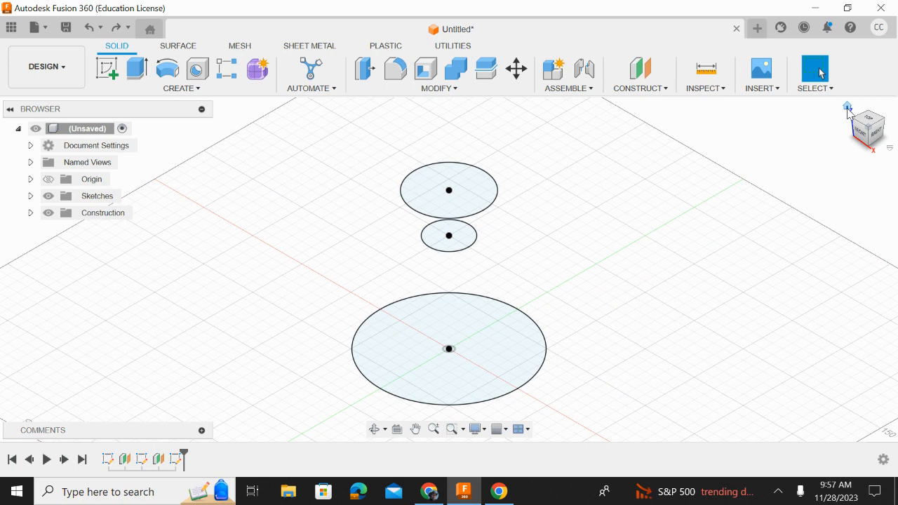
# Step: Show the origin planes and start a sketch on the vertical YZ plane through the circle centres
pyautogui.click(89, 181)
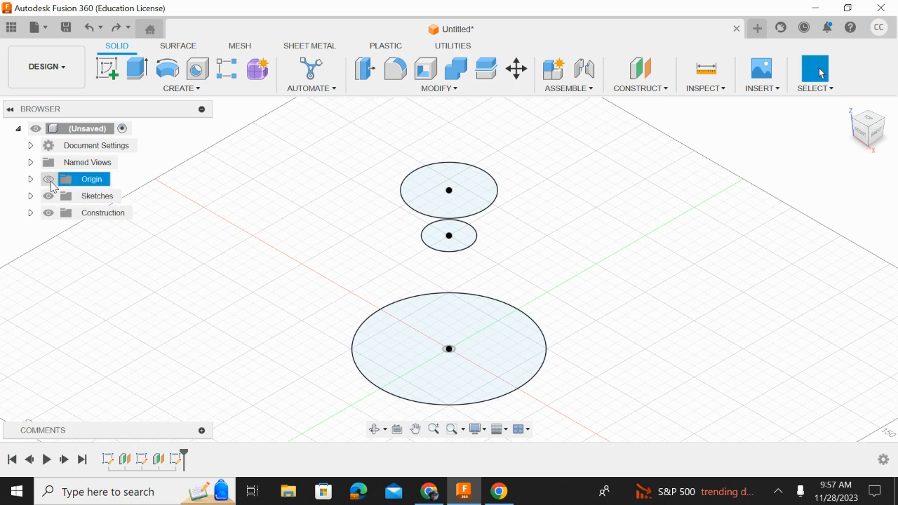
pyautogui.click(49, 180)
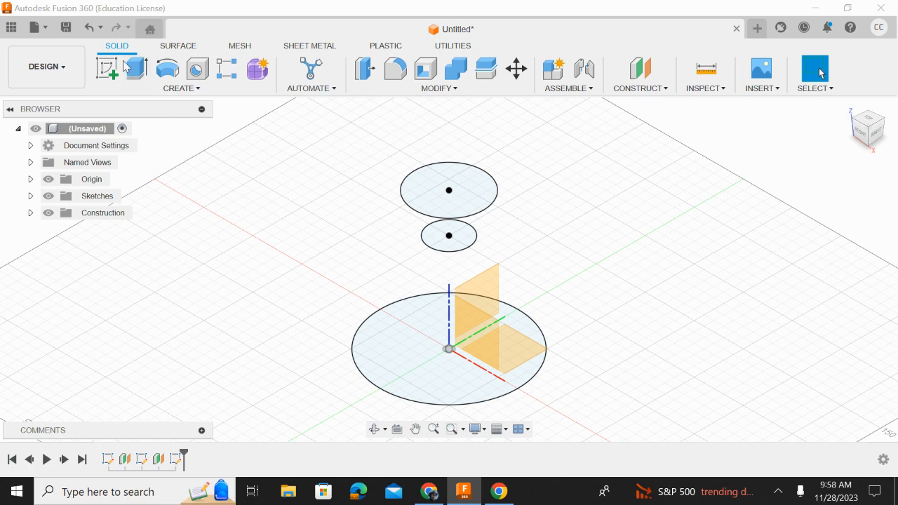
pyautogui.click(102, 73)
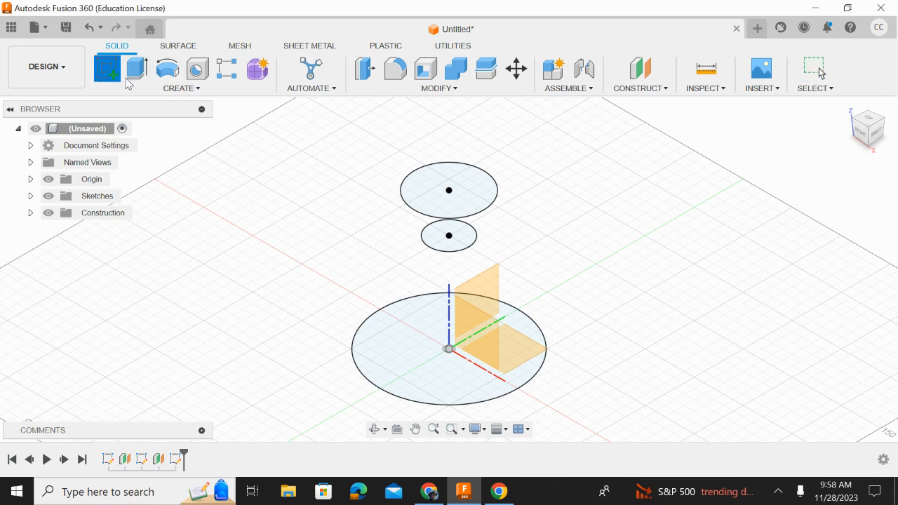
pyautogui.click(485, 292)
pyautogui.moveTo(456, 228); pyautogui.dragTo(414, 327, button='middle')
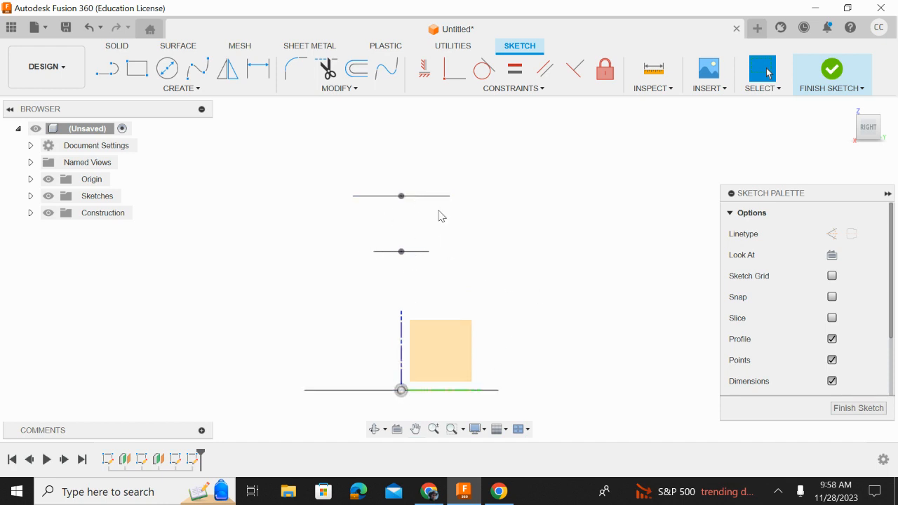
# Step: Project the top, neck and base circles into the vertical sketch with the projection link on
pyautogui.click(197, 91)
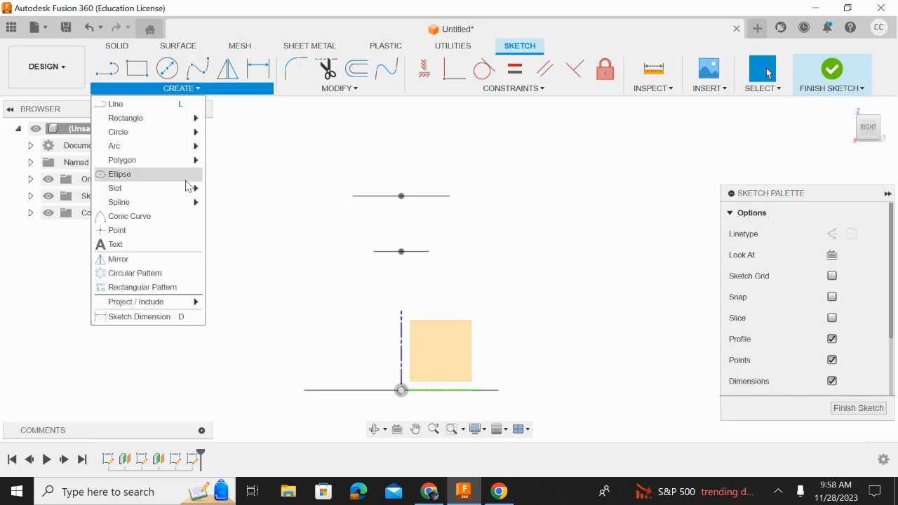
pyautogui.moveTo(123, 309)
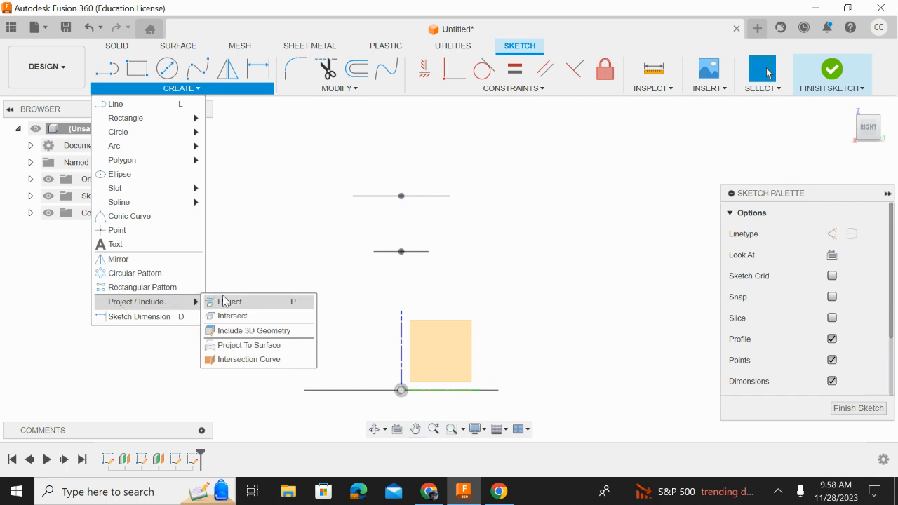
pyautogui.click(296, 306)
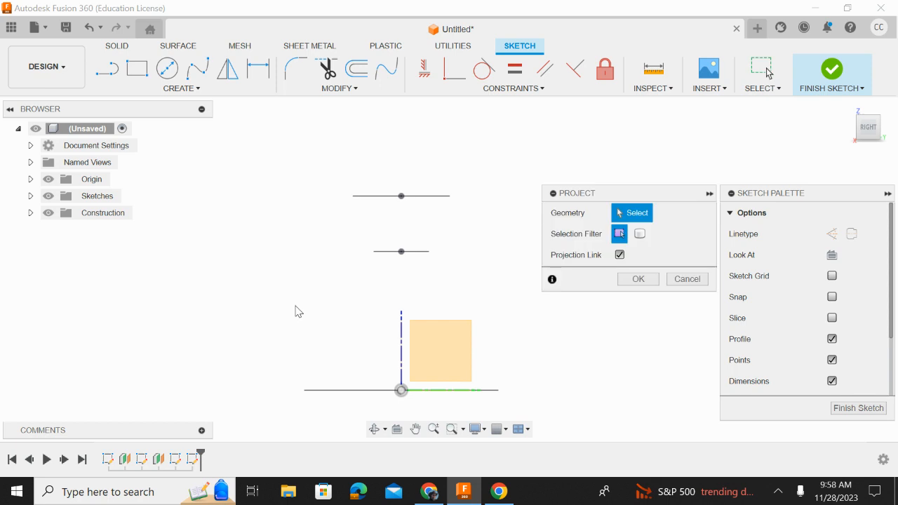
pyautogui.click(427, 197)
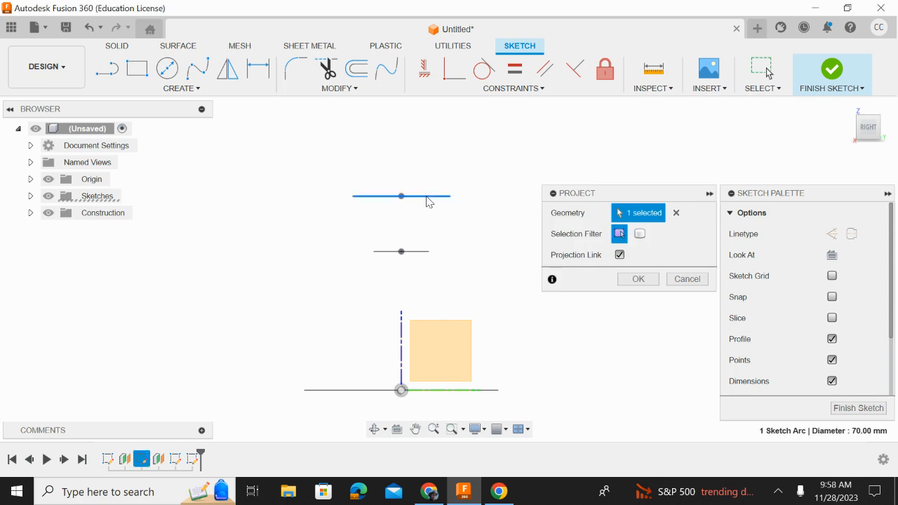
pyautogui.click(423, 256)
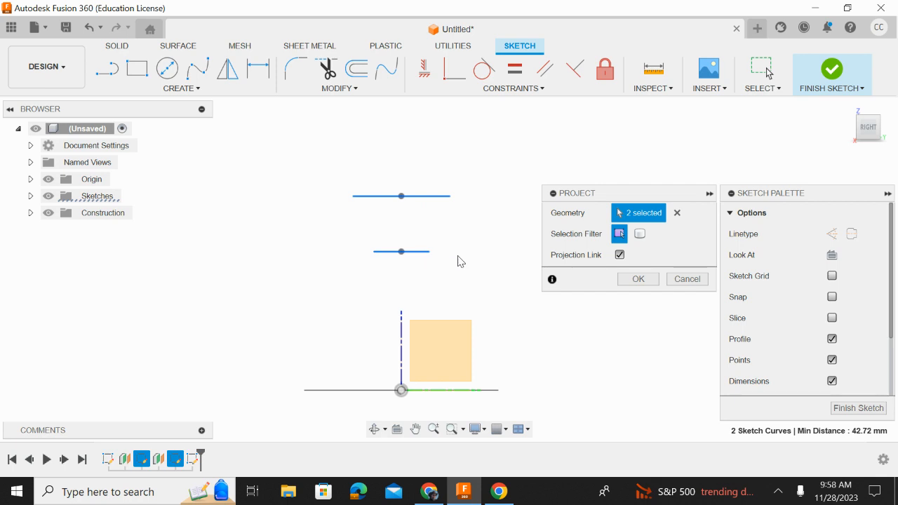
pyautogui.click(481, 391)
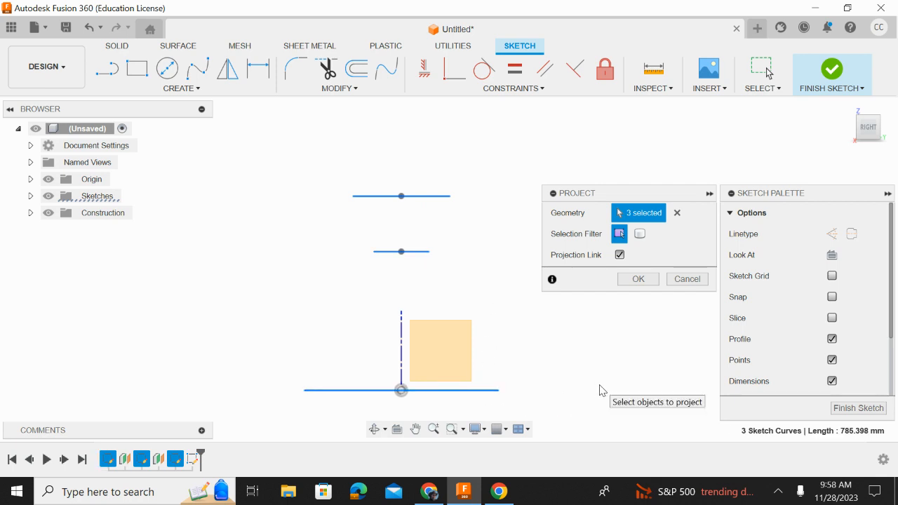
pyautogui.click(644, 280)
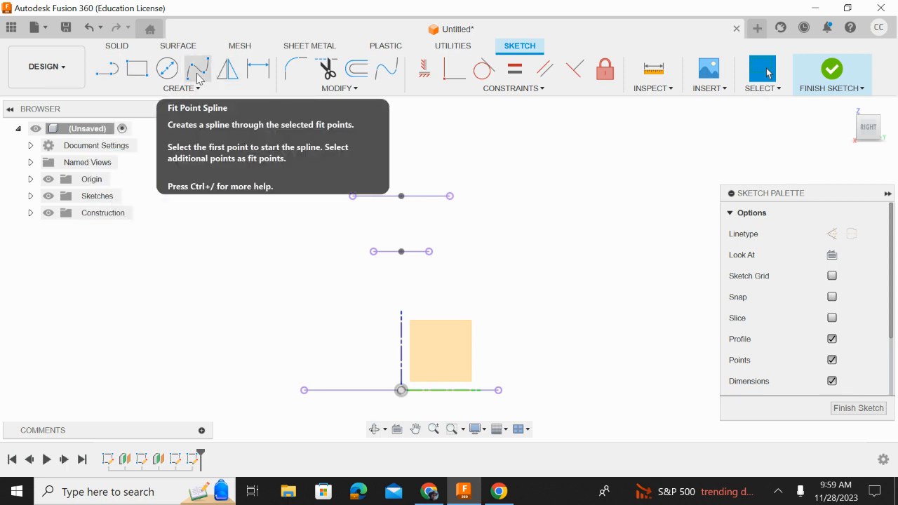
# Step: Draw a fit point spline on the +Y side through the base, neck and top edge points, with one free point between each pair
pyautogui.click(198, 76)
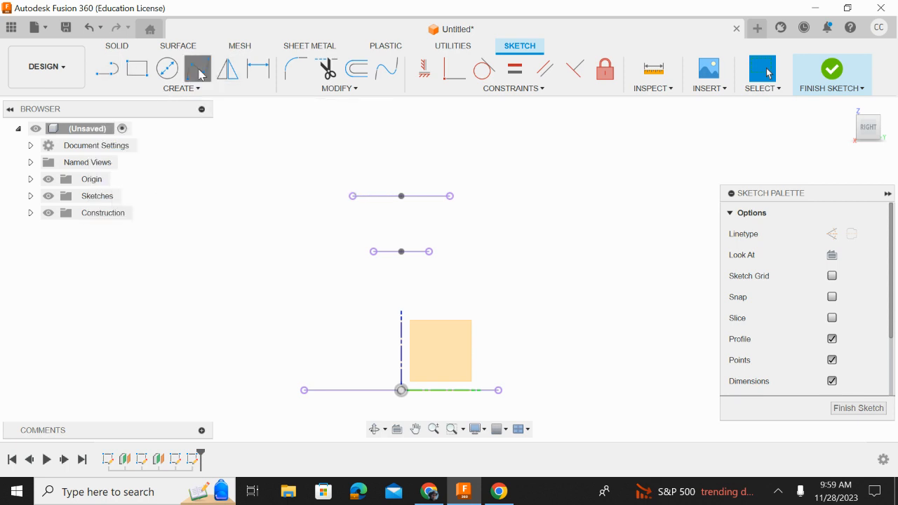
pyautogui.click(498, 388)
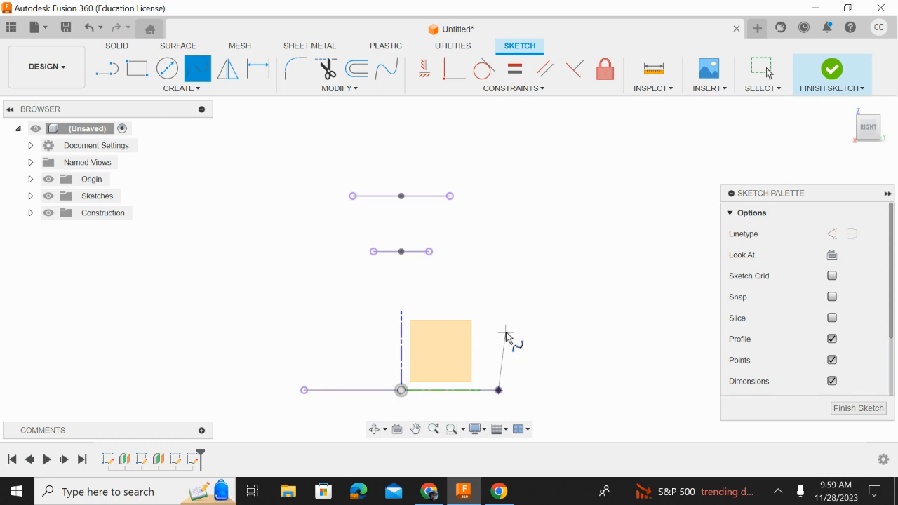
pyautogui.click(498, 305)
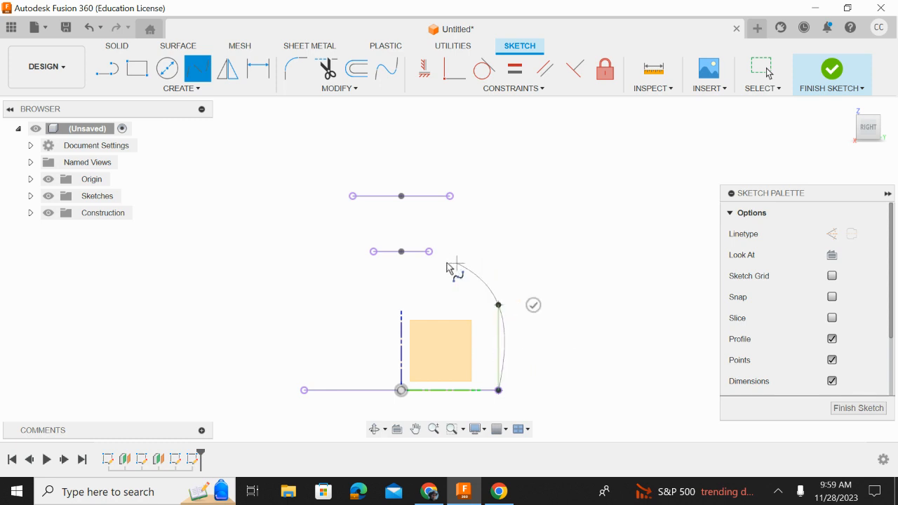
pyautogui.click(429, 252)
pyautogui.click(454, 232)
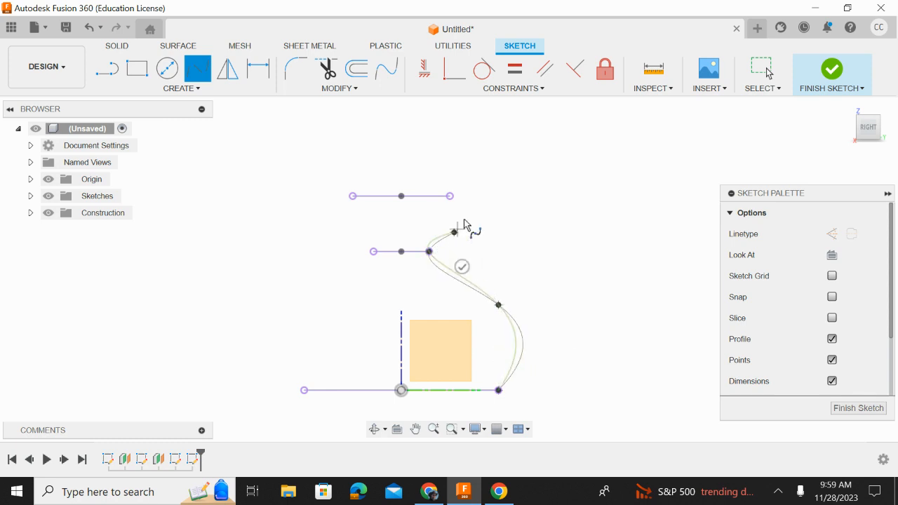
pyautogui.click(450, 197)
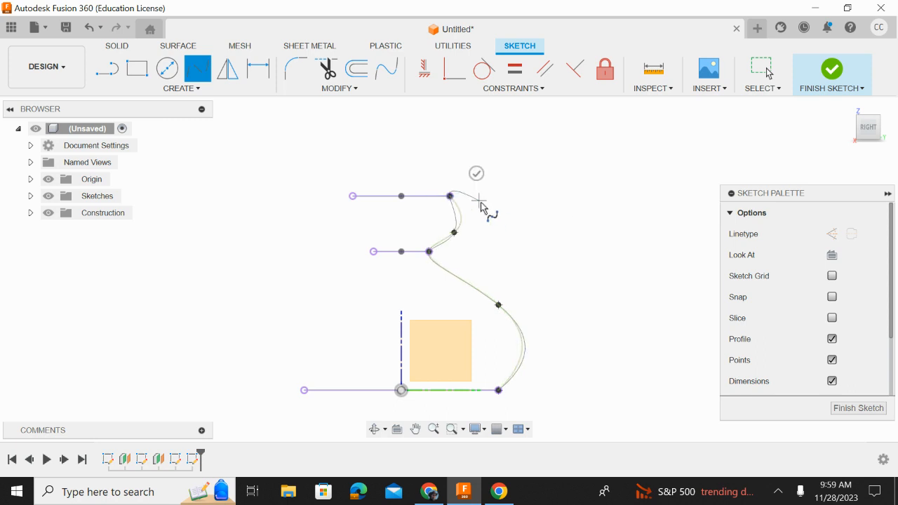
pyautogui.rightClick(519, 219)
pyautogui.click(558, 218)
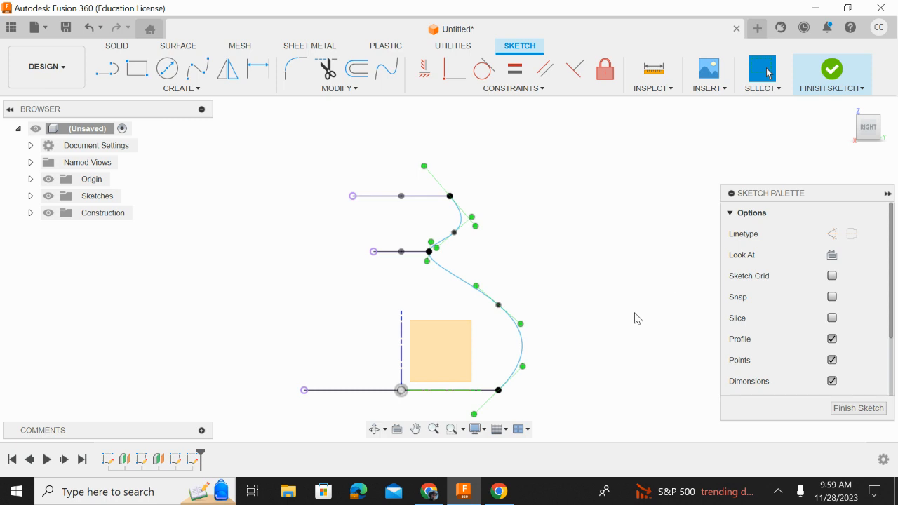
# Step: Move the spline's free points inward, the lower to about Y 55, Z 60 mm and the upper to about Y 33, Z 121 mm
pyautogui.moveTo(520, 325)
pyautogui.mouseDown()
pyautogui.moveTo(483, 335)
pyautogui.moveTo(500, 341)
pyautogui.moveTo(480, 334)
pyautogui.moveTo(526, 329)
pyautogui.moveTo(478, 308)
pyautogui.mouseUp()
pyautogui.click(496, 308)
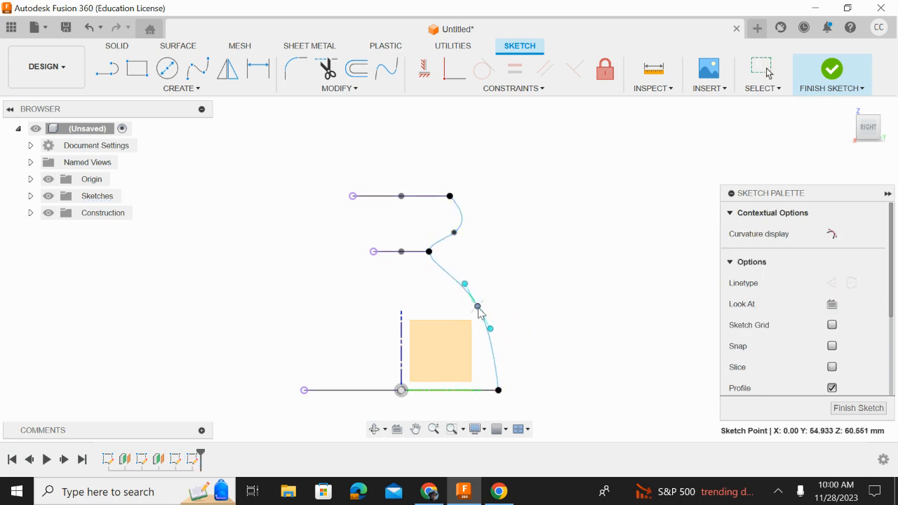
pyautogui.click(454, 232)
pyautogui.moveTo(450, 227); pyautogui.dragTo(447, 223)
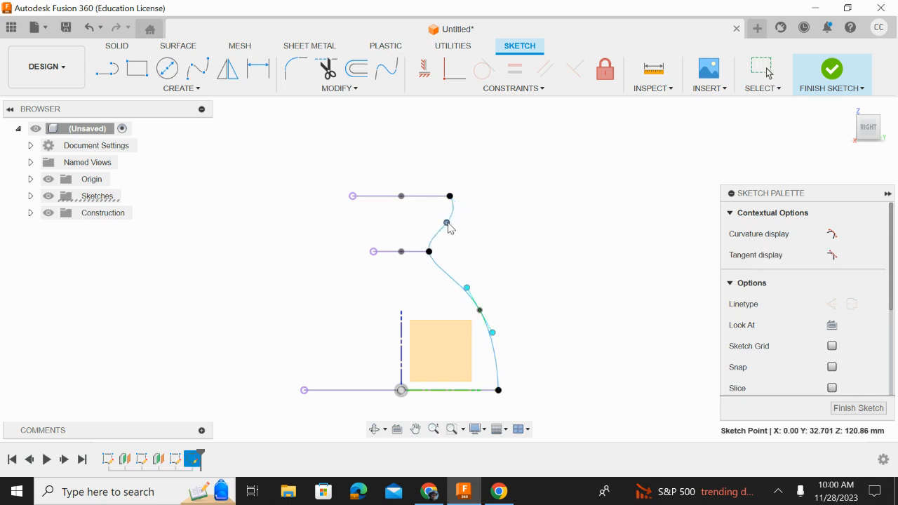
pyautogui.click(448, 224)
pyautogui.moveTo(430, 245)
pyautogui.mouseDown()
pyautogui.moveTo(438, 251)
pyautogui.moveTo(430, 251)
pyautogui.mouseUp()
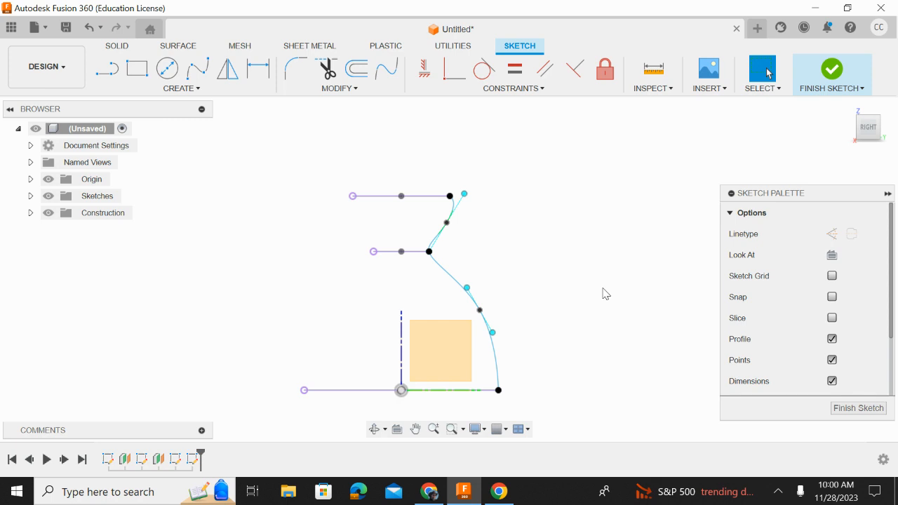
# Step: Draw straight lines joining the base, neck and top edge points on the side opposite the spline, and finish the sketch
pyautogui.click(106, 68)
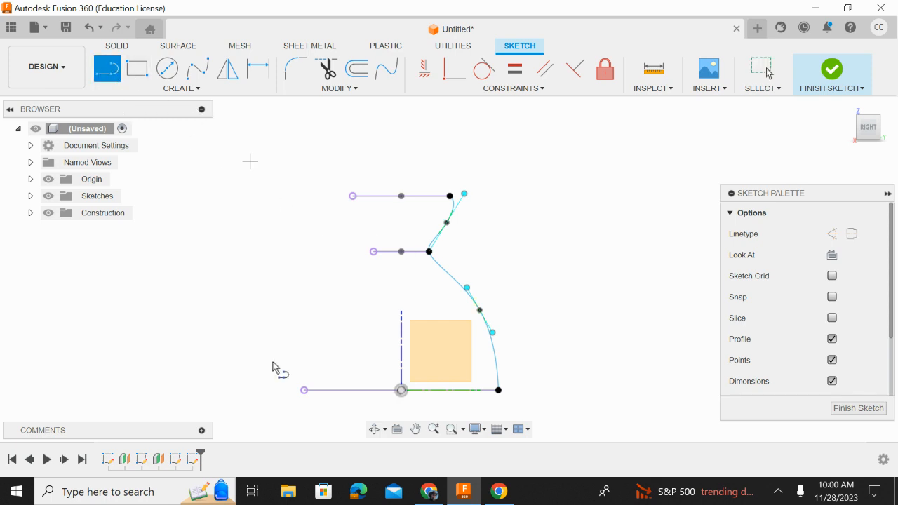
pyautogui.click(304, 391)
pyautogui.click(373, 251)
pyautogui.click(353, 196)
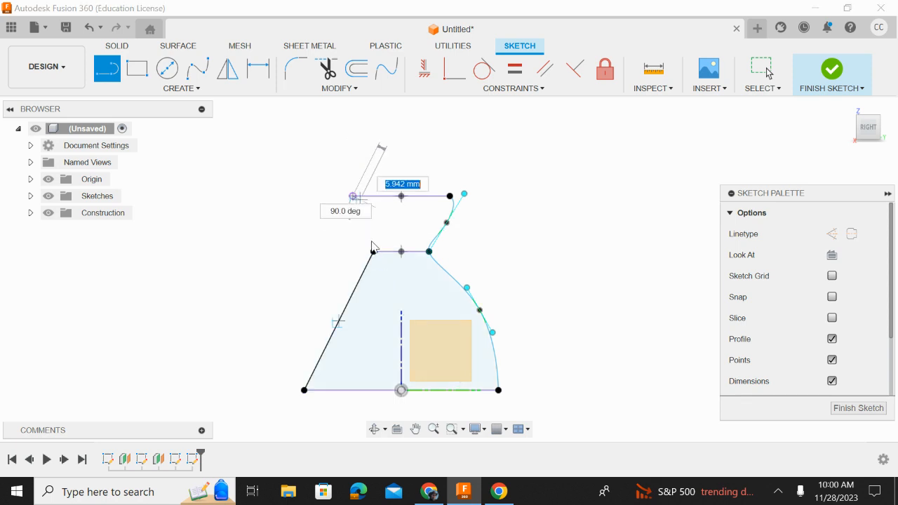
pyautogui.click(375, 252)
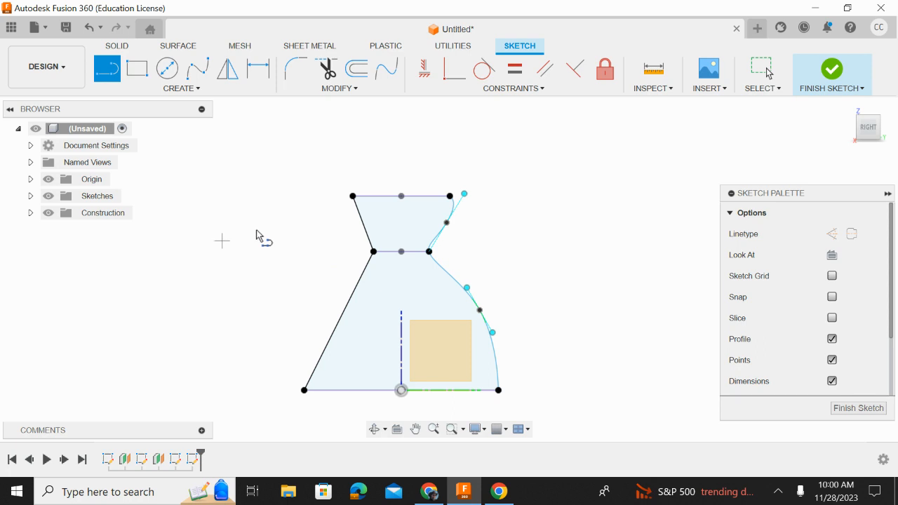
pyautogui.click(835, 70)
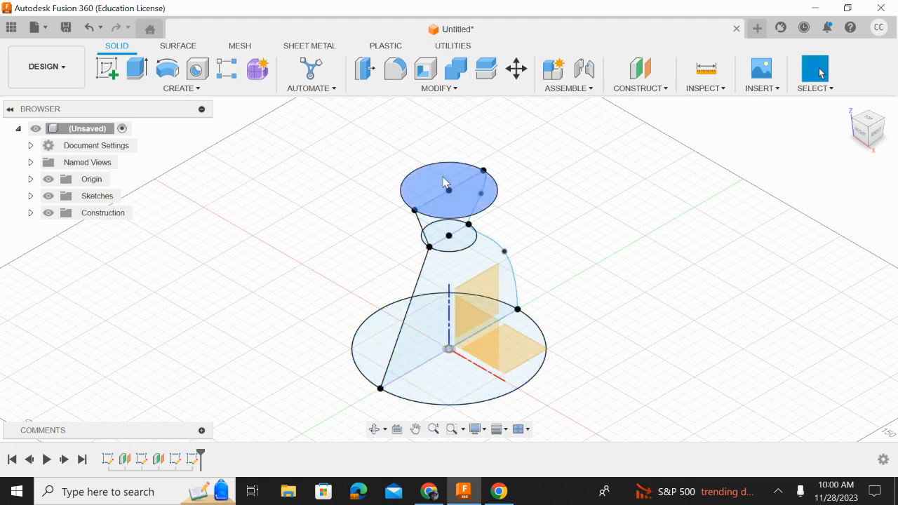
# Step: Set up a loft through the base, neck and top circles as its only profiles
pyautogui.click(874, 135)
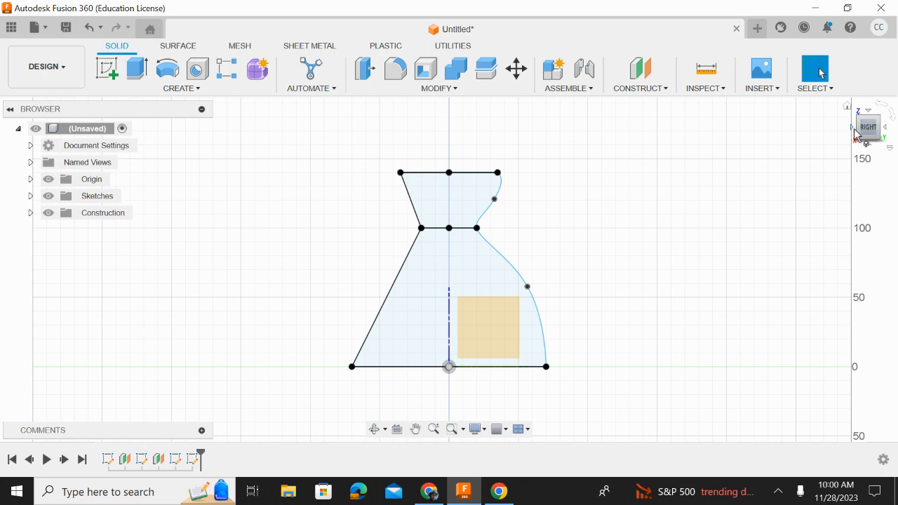
pyautogui.click(853, 128)
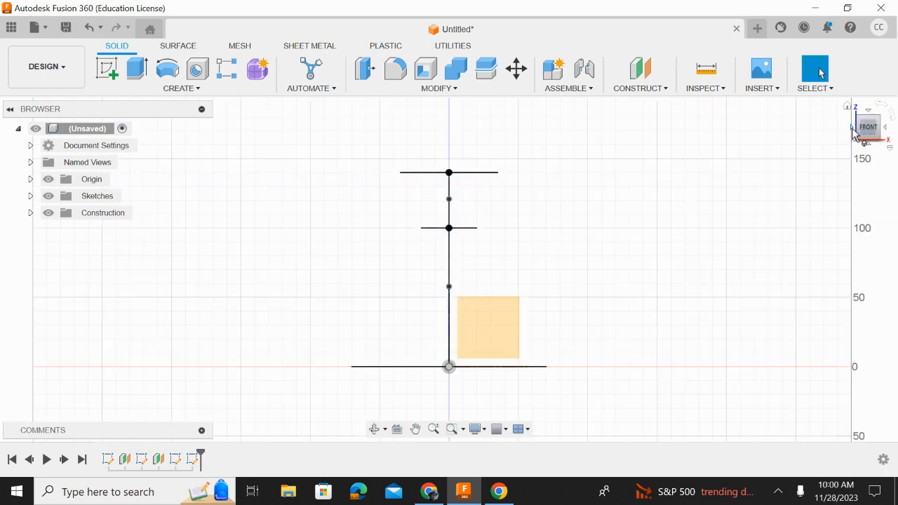
pyautogui.click(848, 106)
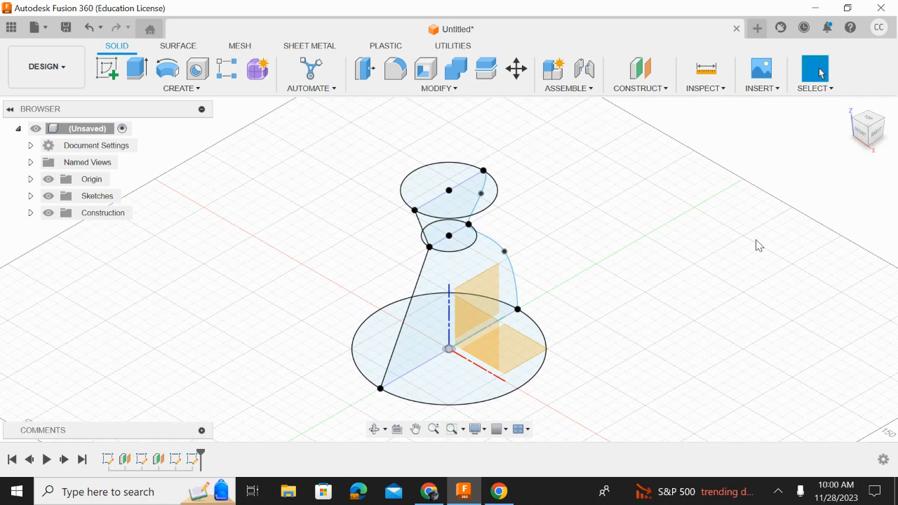
pyautogui.click(221, 94)
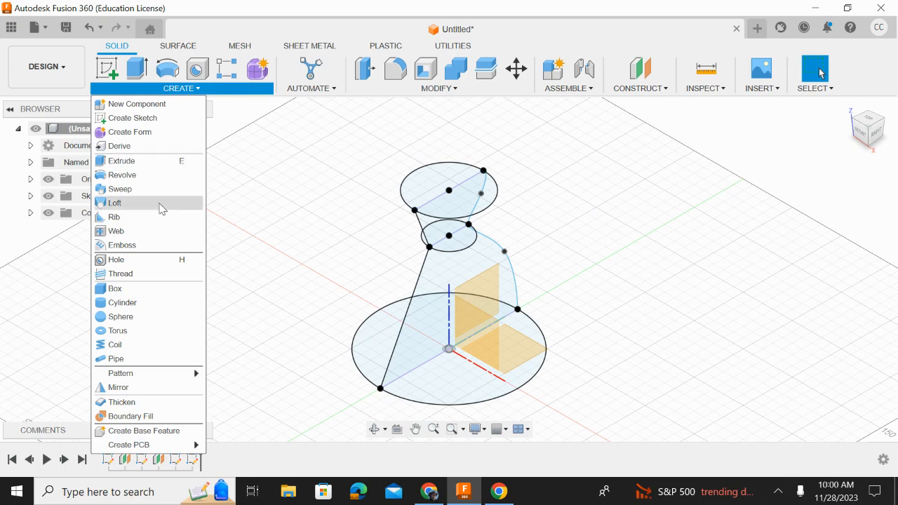
pyautogui.click(144, 209)
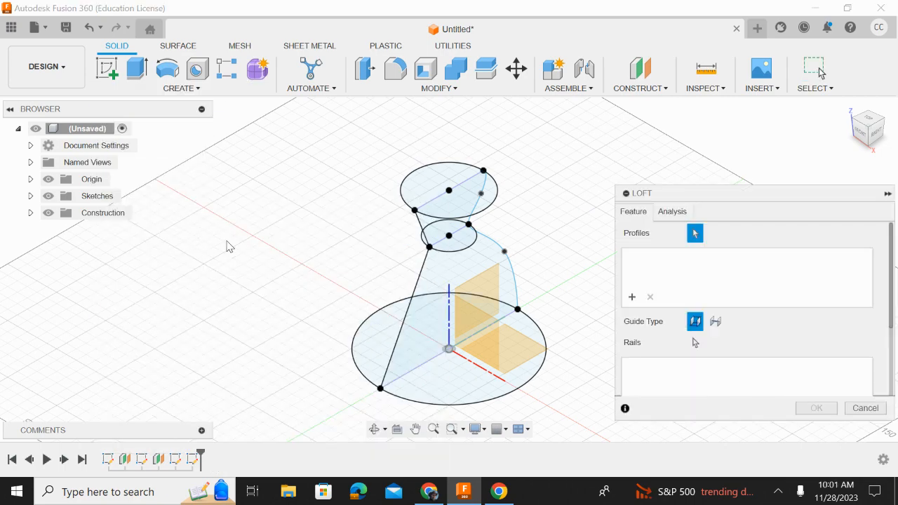
pyautogui.click(477, 399)
pyautogui.click(452, 237)
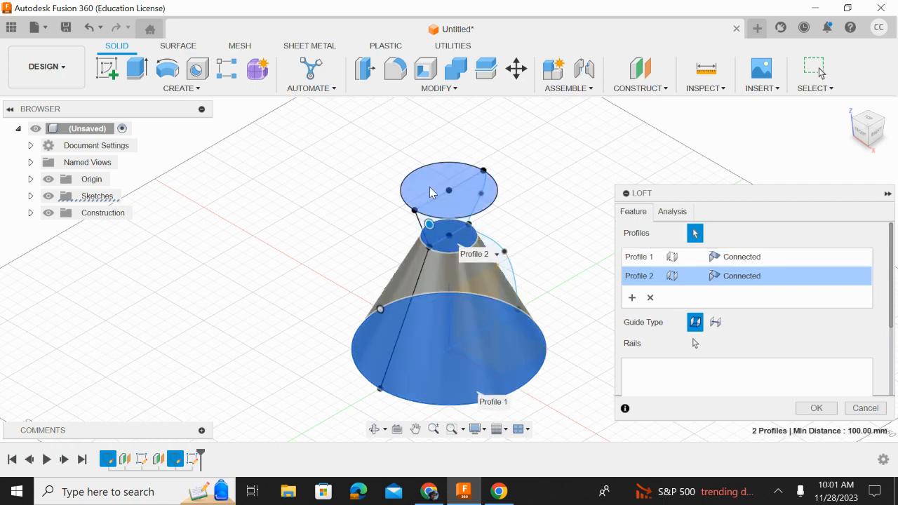
pyautogui.click(431, 193)
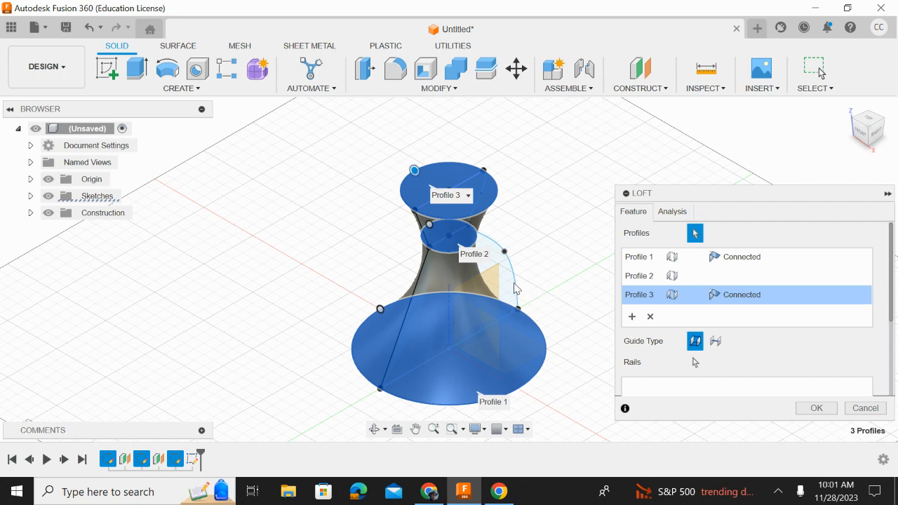
pyautogui.scroll(3, 523, 288)
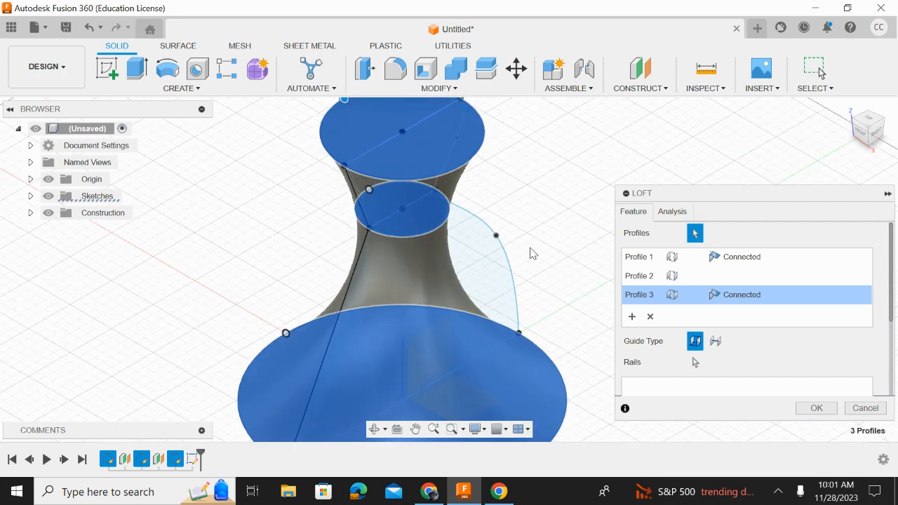
pyautogui.click(480, 220)
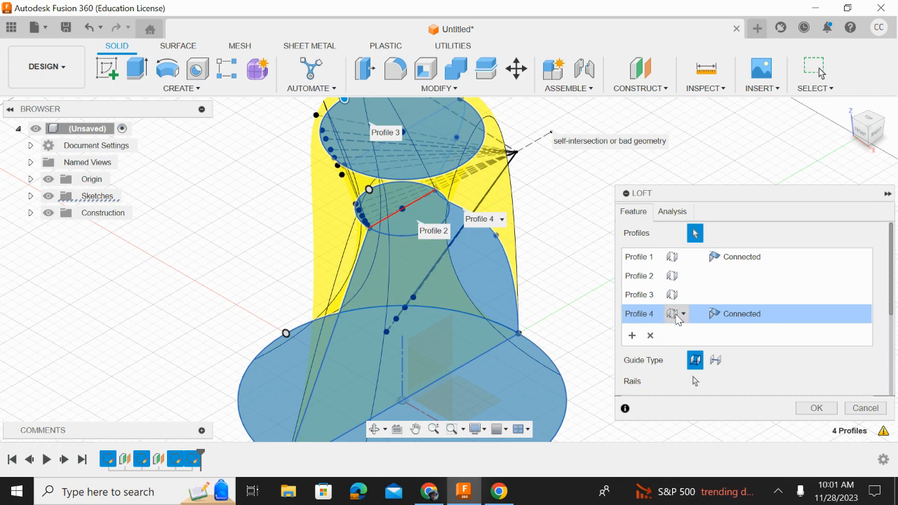
pyautogui.click(650, 336)
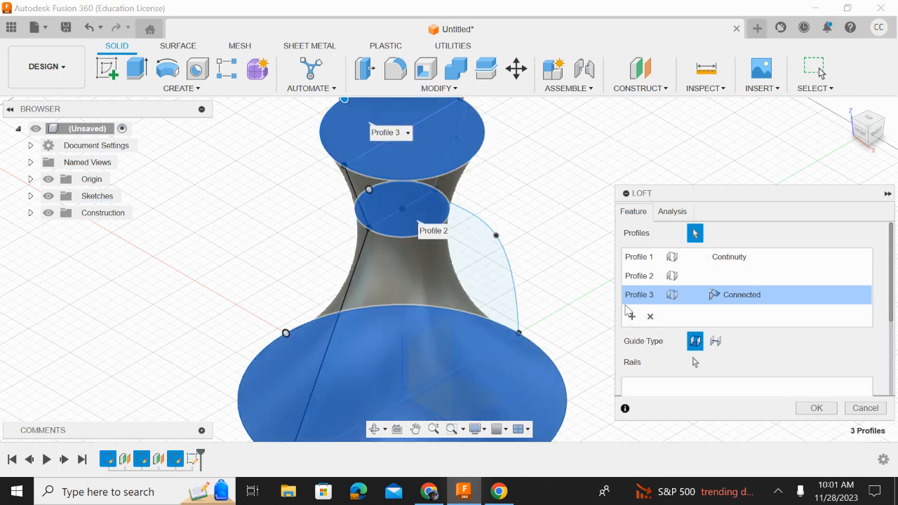
# Step: Use the spline as a loft rail, try adding the lower straight line as a second rail, and create the body
pyautogui.click(695, 365)
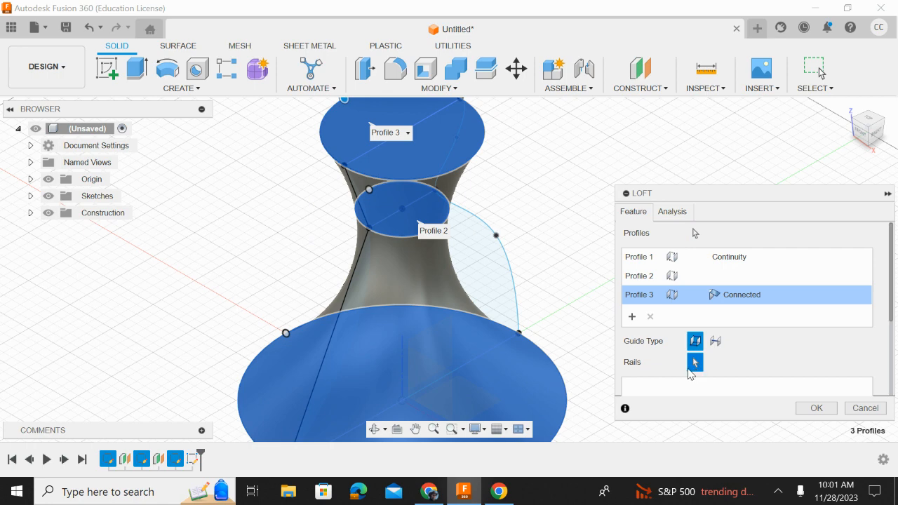
pyautogui.click(474, 220)
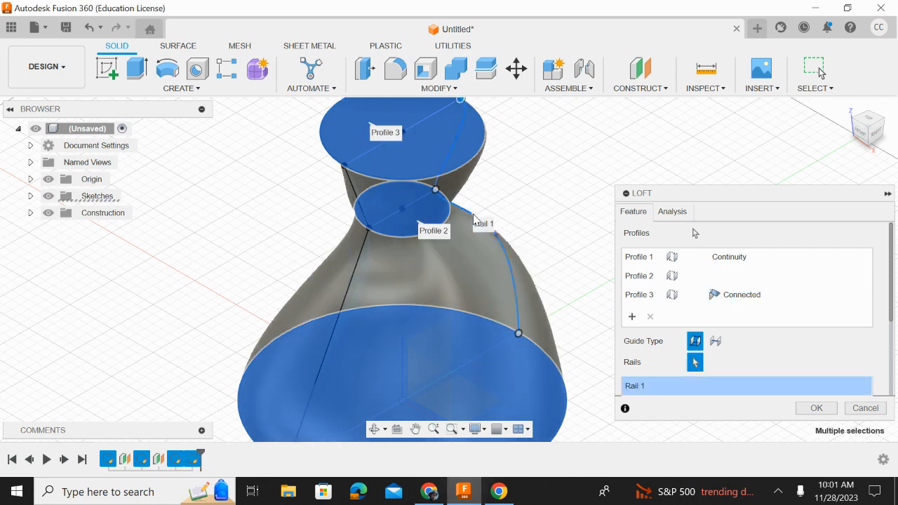
pyautogui.click(355, 279)
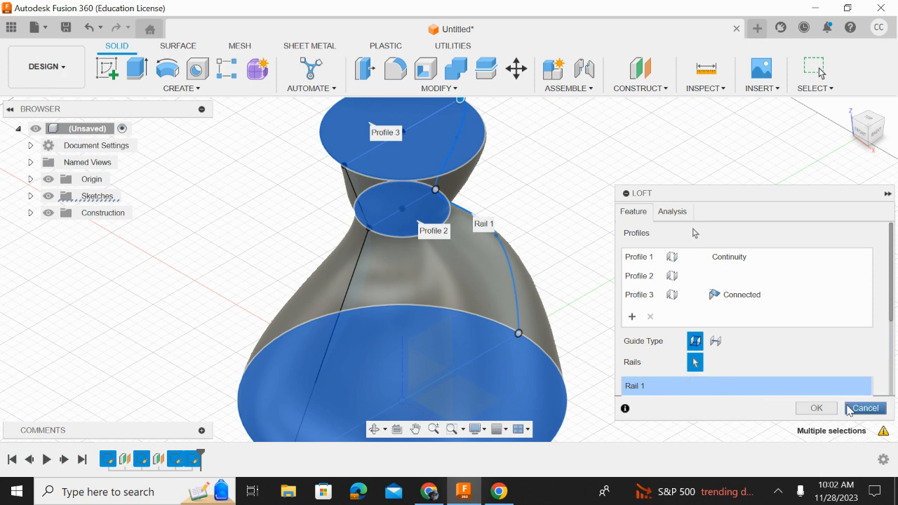
pyautogui.click(832, 409)
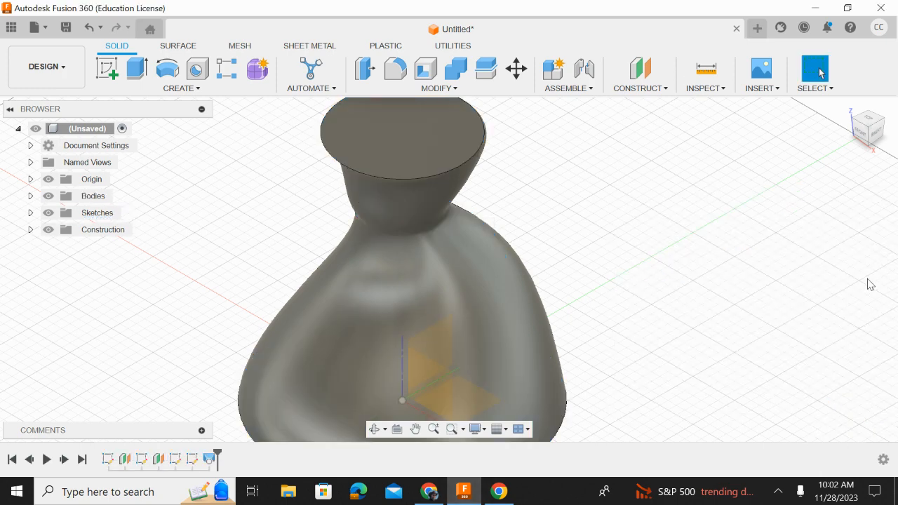
# Step: Inspect the lofted mug body from different sides and undo the loft
pyautogui.click(848, 107)
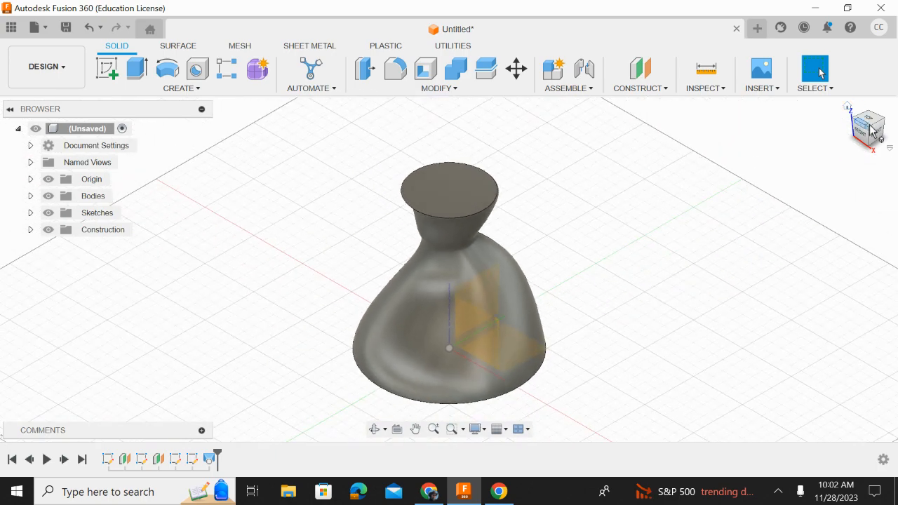
pyautogui.moveTo(879, 139); pyautogui.dragTo(712, 179)
pyautogui.click(848, 107)
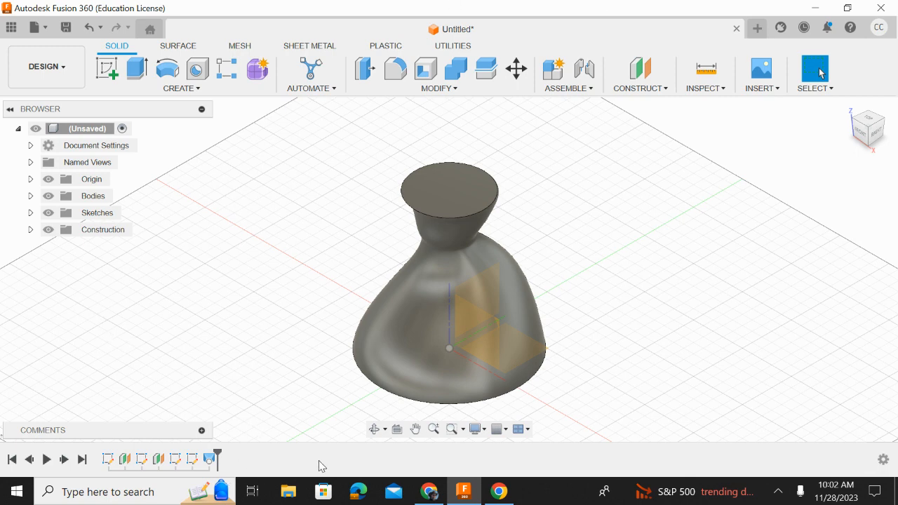
pyautogui.hotkey('ctrl', 'z')
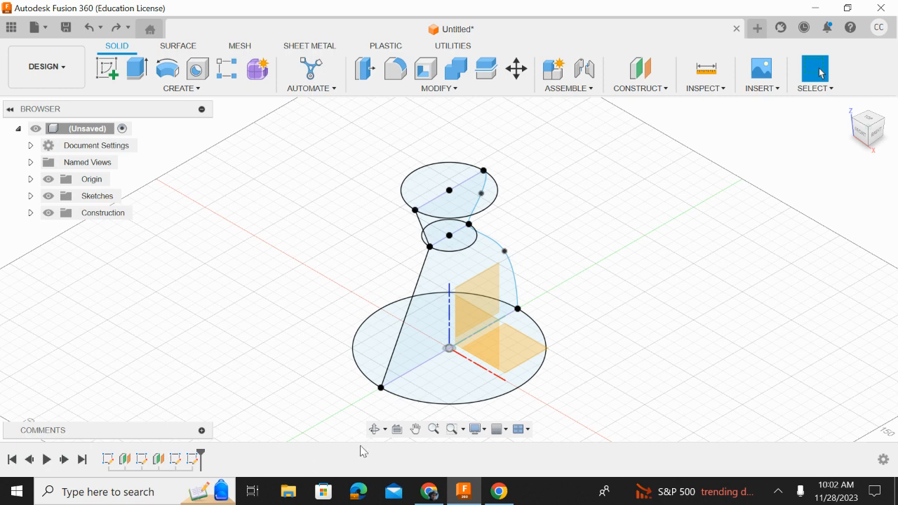
# Step: Reopen the vertical rail sketch and delete both straight lines on the side opposite the spline
pyautogui.doubleClick(195, 460)
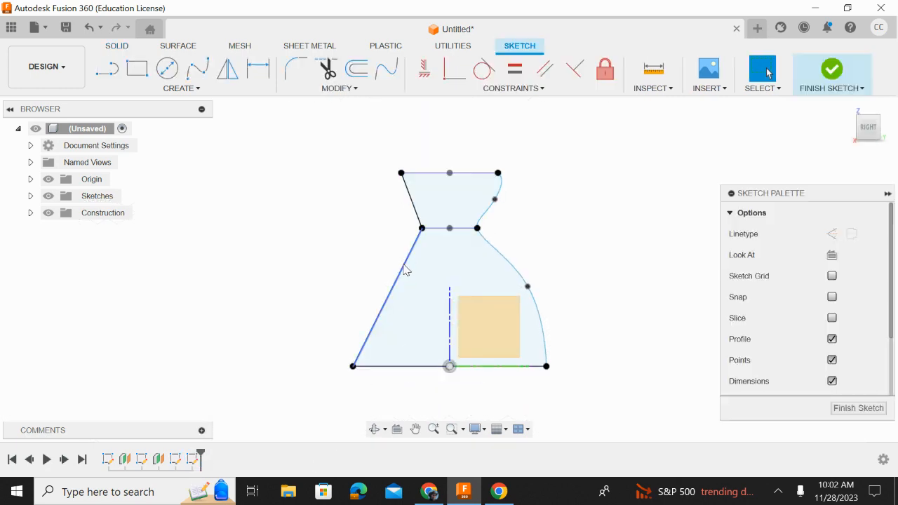
pyautogui.click(405, 271)
pyautogui.press('Delete')
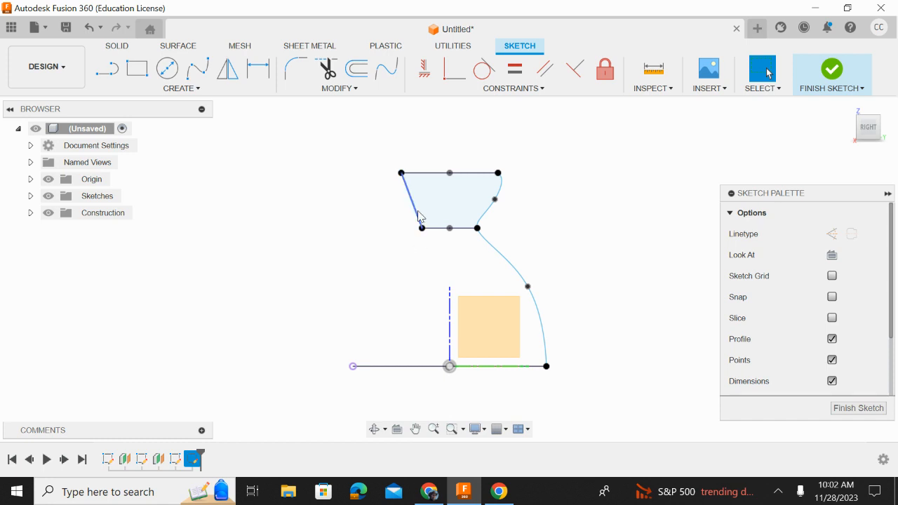
pyautogui.click(415, 216)
pyautogui.press('Delete')
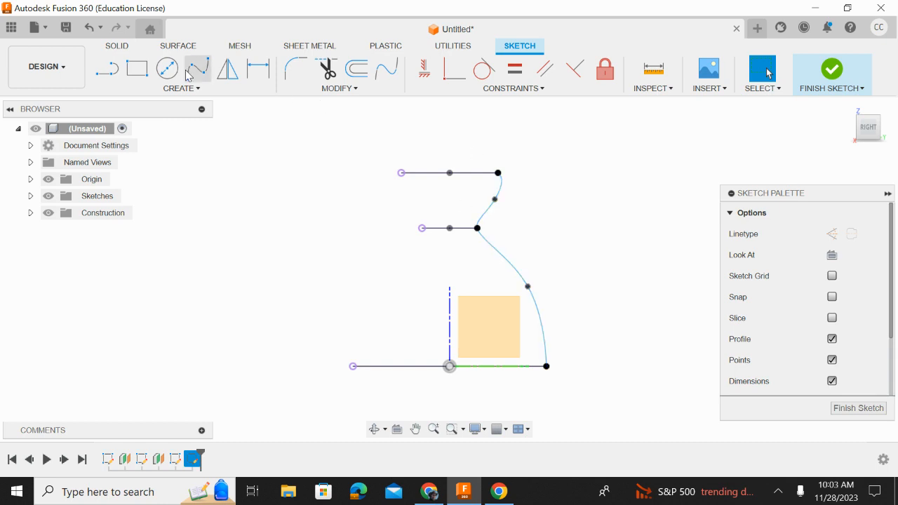
# Step: Draw a 140 mm vertical line from the origin to the midpoint of the projected top circle and make it construction
pyautogui.click(229, 69)
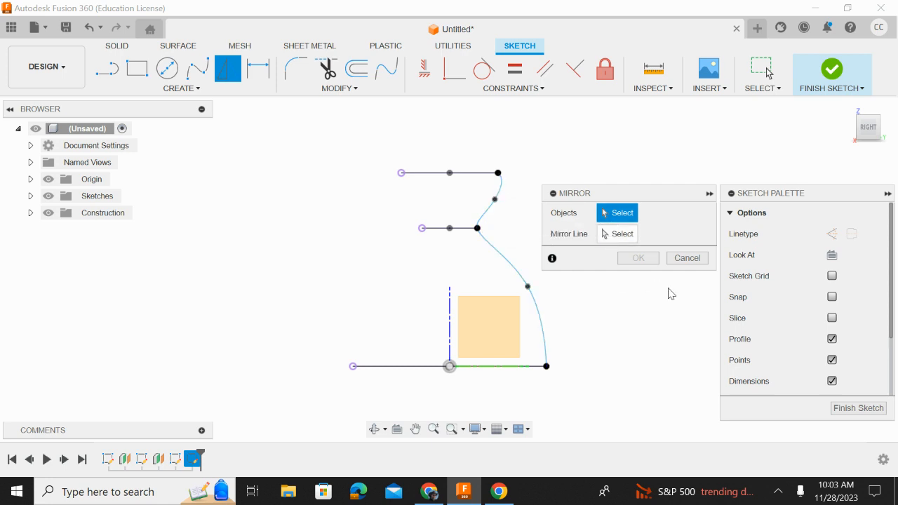
pyautogui.click(684, 258)
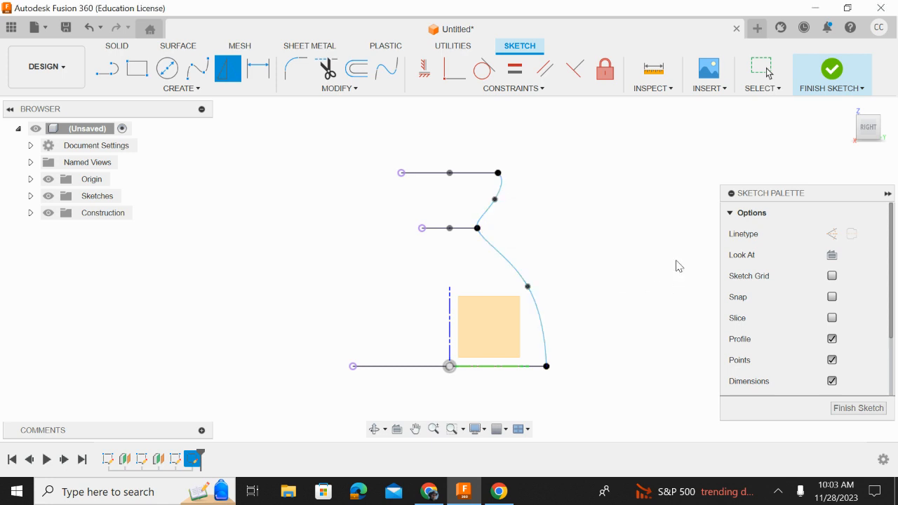
pyautogui.click(115, 75)
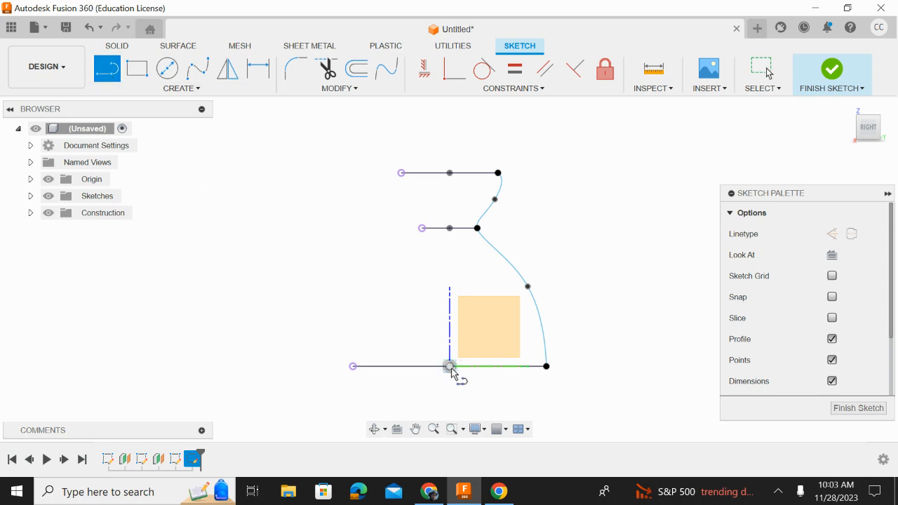
pyautogui.click(450, 366)
pyautogui.click(450, 174)
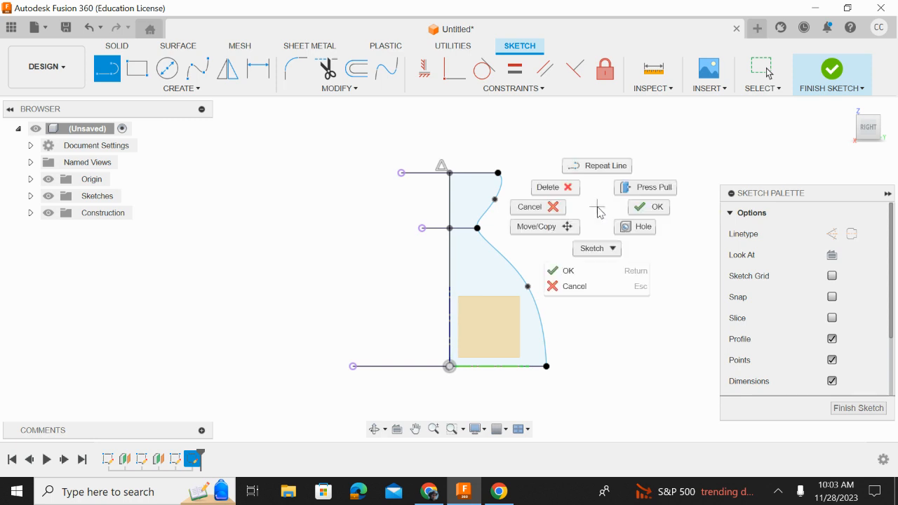
pyautogui.click(647, 207)
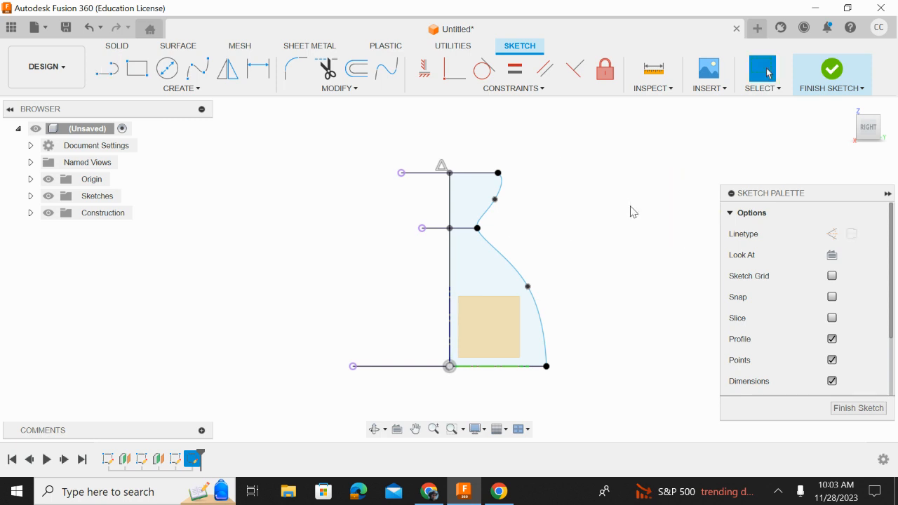
pyautogui.click(452, 262)
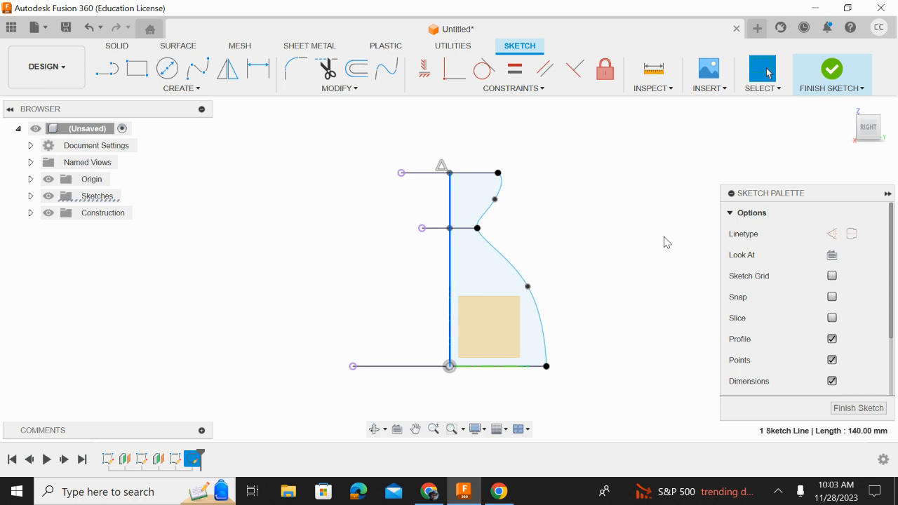
pyautogui.click(831, 238)
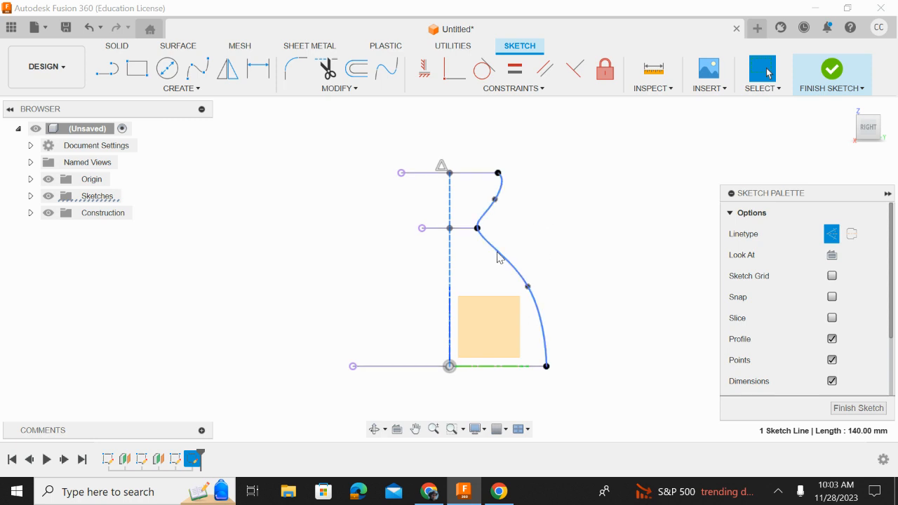
# Step: Mirror the side spline across the vertical construction line onto the opposite side of the profile
pyautogui.click(228, 69)
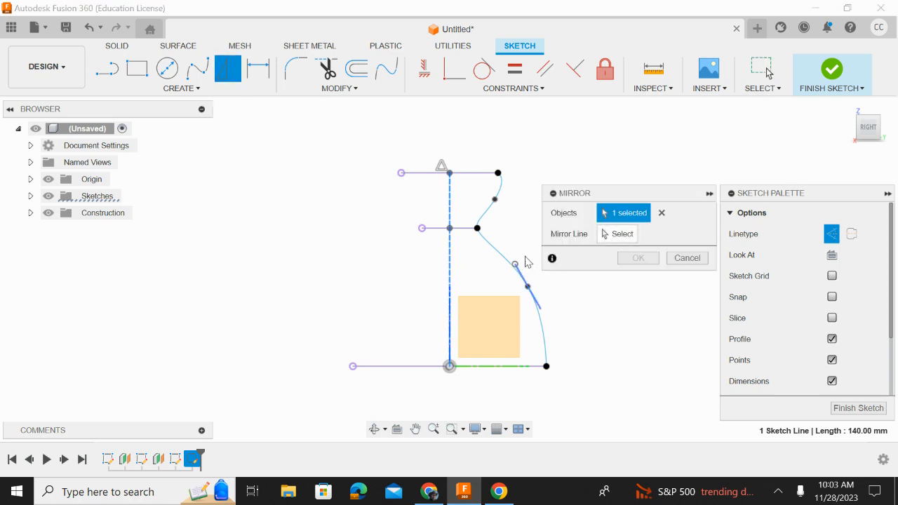
pyautogui.click(502, 256)
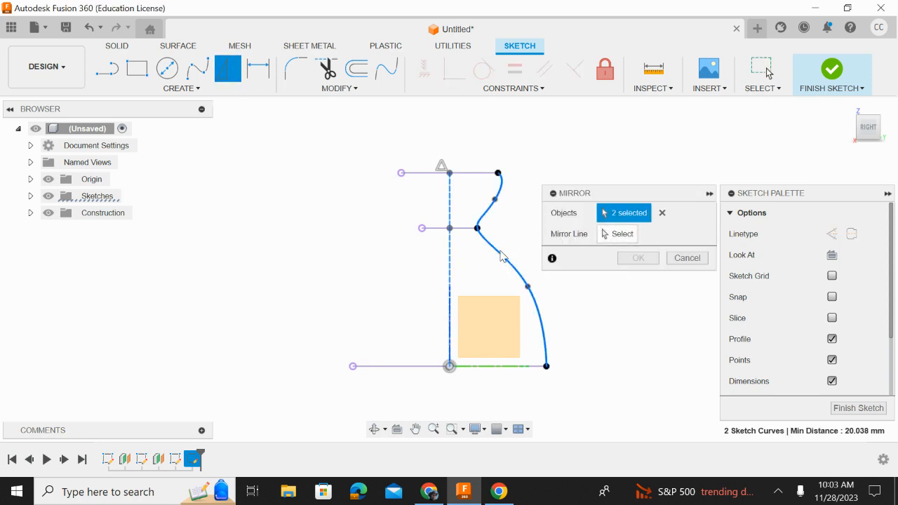
pyautogui.click(619, 233)
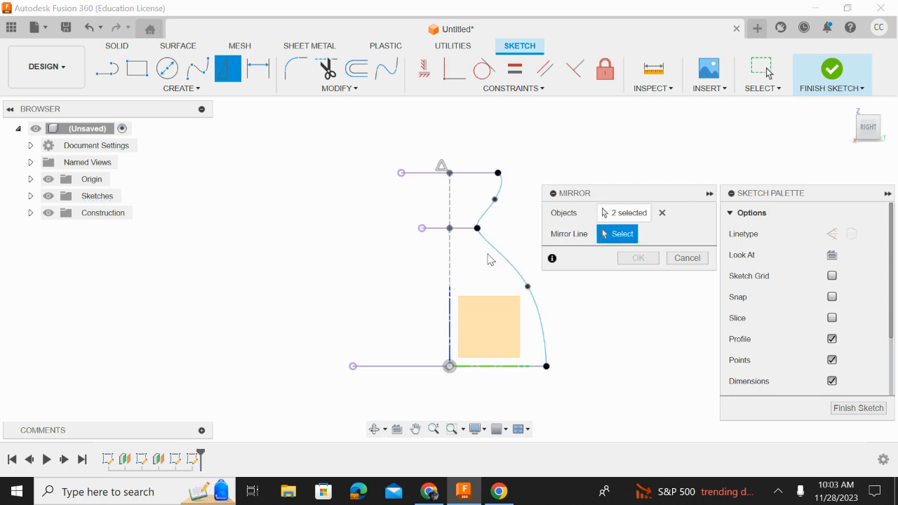
pyautogui.click(450, 266)
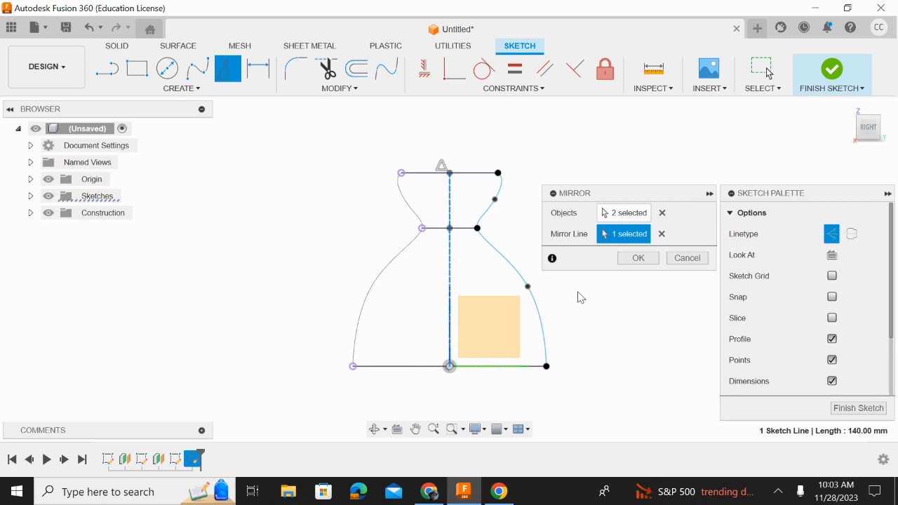
pyautogui.click(638, 258)
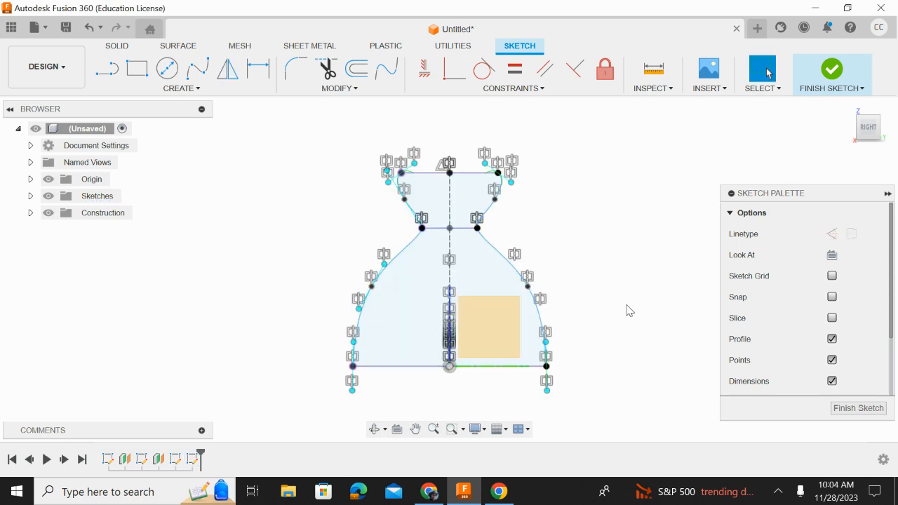
# Step: Hide the constraint symbols in the sketch and clear the curve selection
pyautogui.scroll(-3, 828, 330)
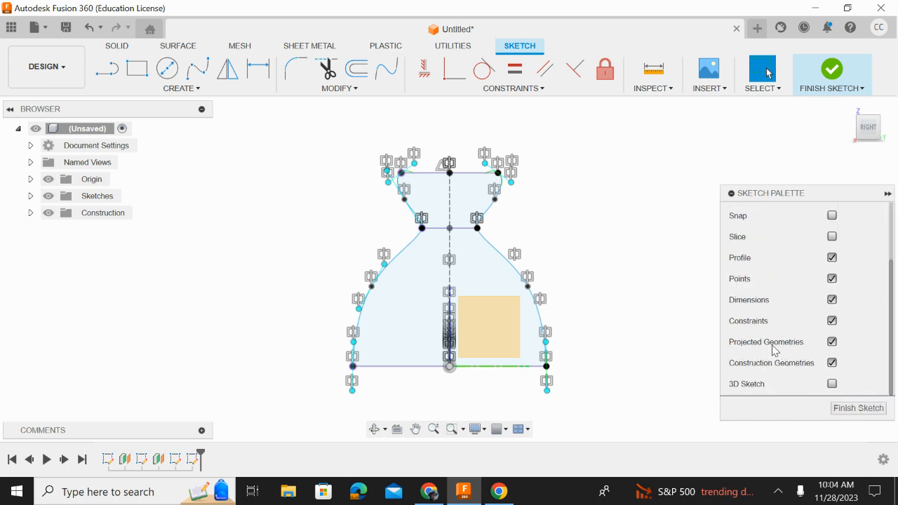
pyautogui.click(833, 321)
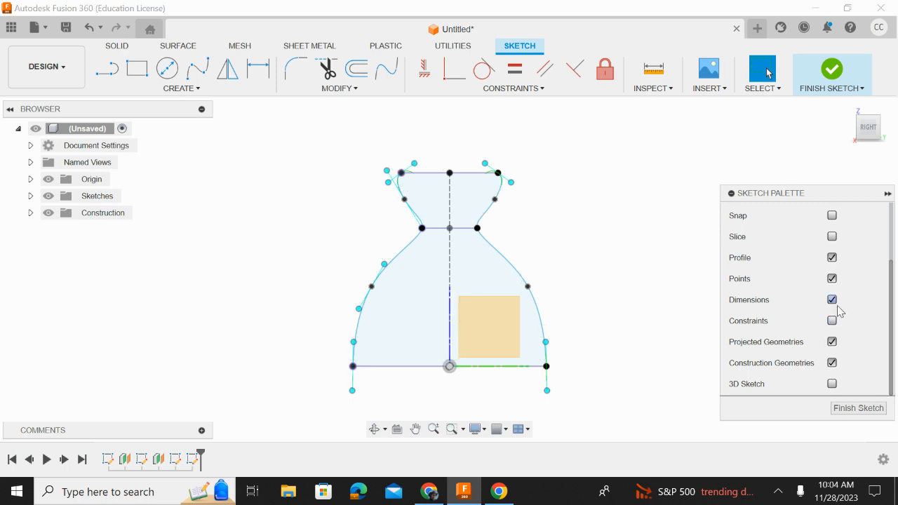
pyautogui.click(538, 243)
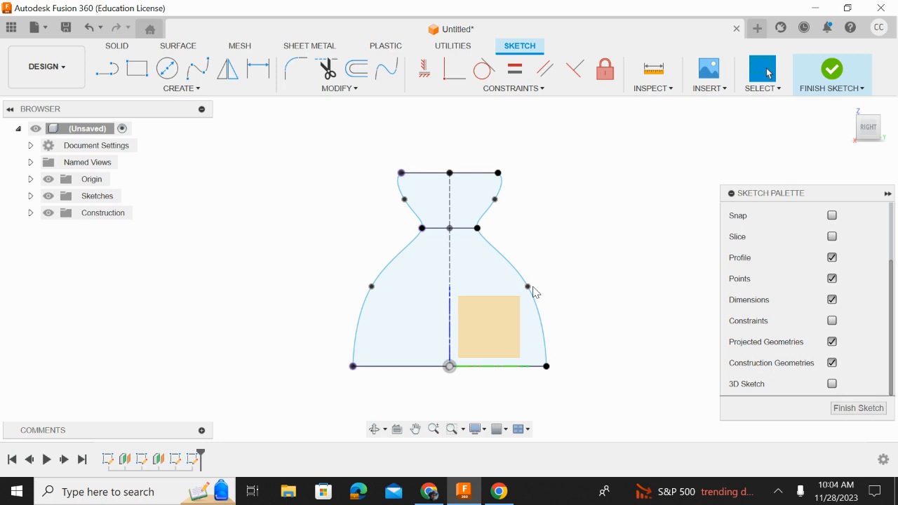
# Step: Reshape the side spline by moving its lower fit point slightly inward and its upper fit point outward so the flared top bulges
pyautogui.moveTo(529, 288)
pyautogui.mouseDown()
pyautogui.moveTo(616, 268)
pyautogui.moveTo(628, 240)
pyautogui.moveTo(596, 278)
pyautogui.moveTo(636, 342)
pyautogui.moveTo(629, 317)
pyautogui.moveTo(522, 284)
pyautogui.mouseUp()
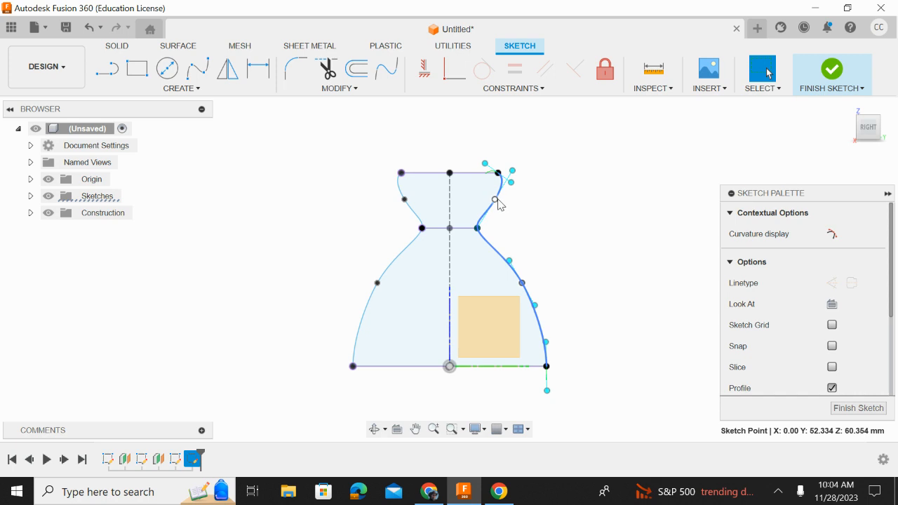
pyautogui.moveTo(491, 203); pyautogui.dragTo(488, 197)
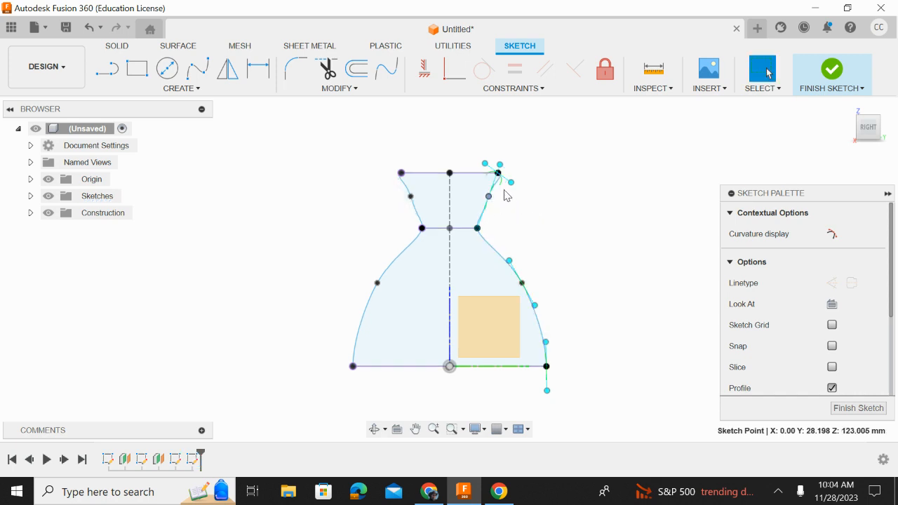
pyautogui.scroll(5, 503, 196)
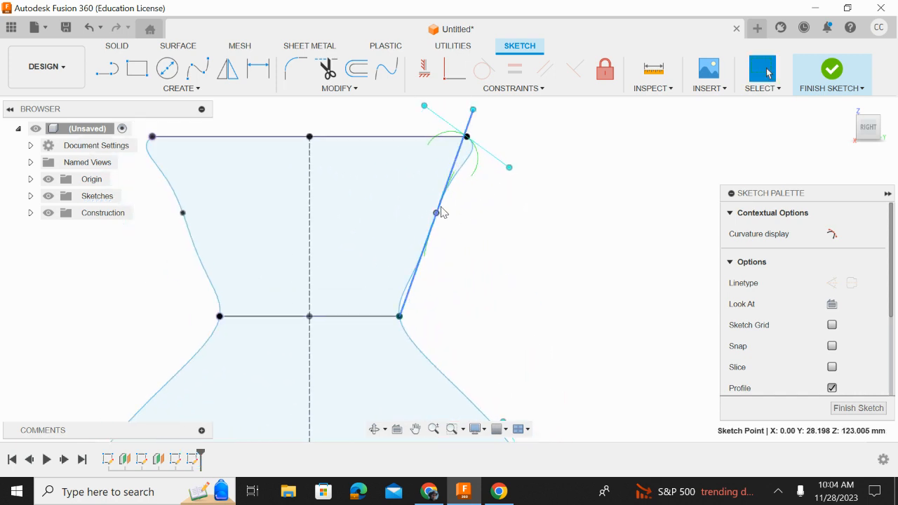
pyautogui.moveTo(437, 213); pyautogui.dragTo(469, 231)
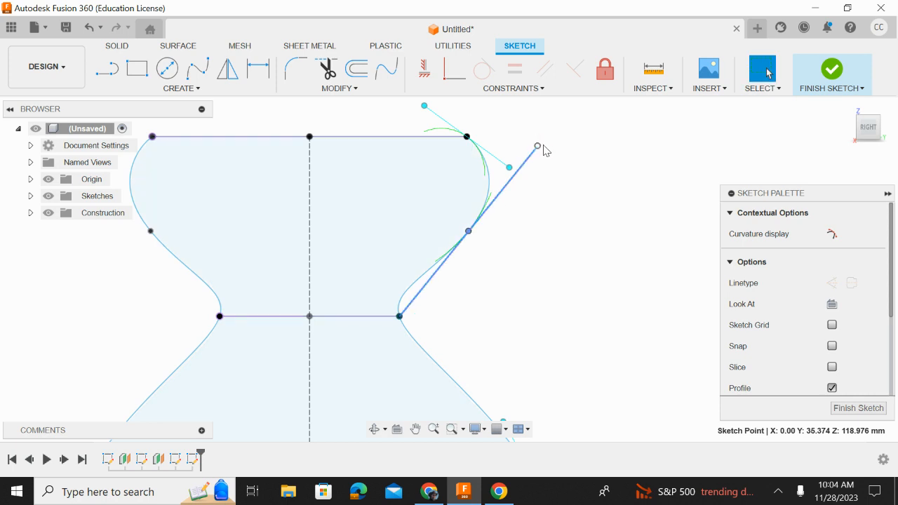
pyautogui.click(538, 147)
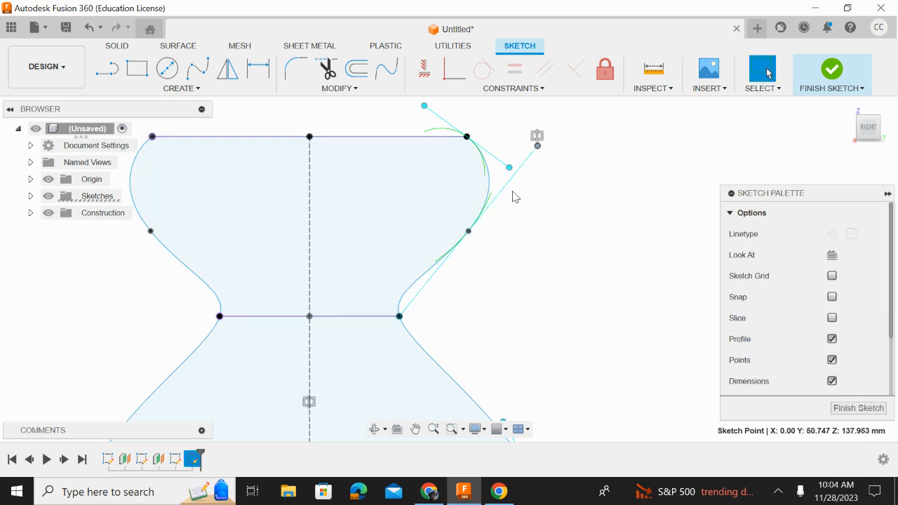
pyautogui.click(523, 240)
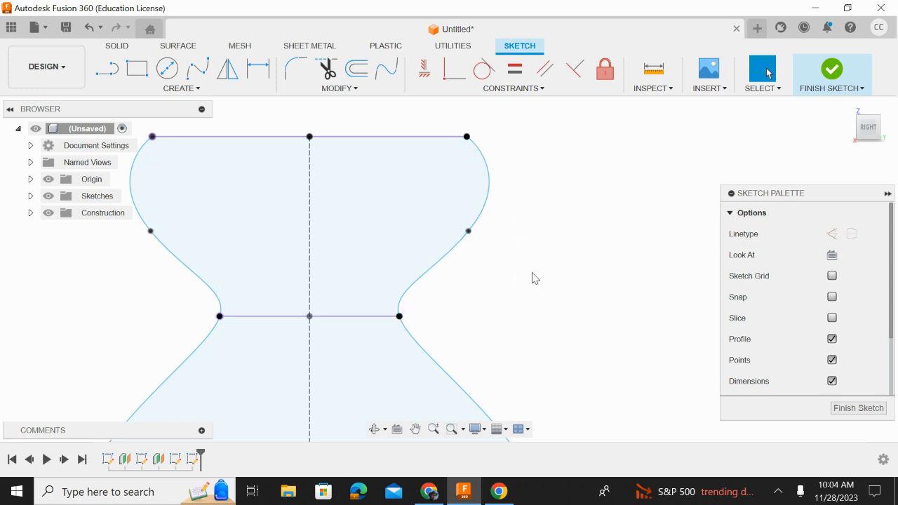
# Step: Nudge the upper fit point to about Y 36.4, Z 118 mm, lengthen the spline's tangent handle at the rim, and finish the sketch
pyautogui.moveTo(468, 231); pyautogui.dragTo(473, 235)
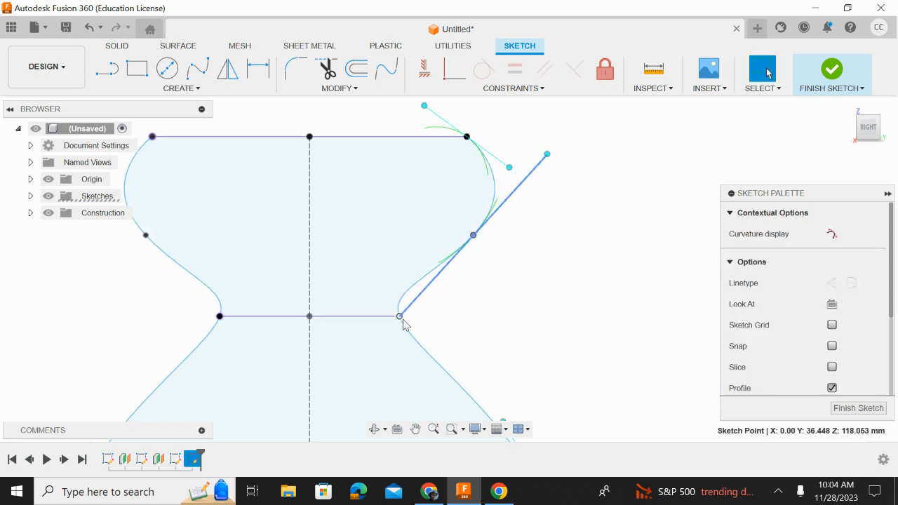
pyautogui.click(409, 322)
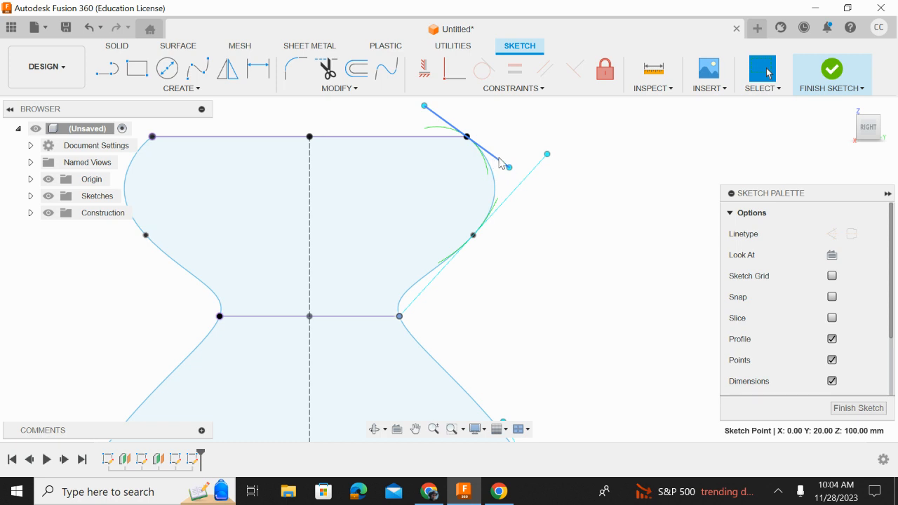
pyautogui.moveTo(510, 169)
pyautogui.mouseDown()
pyautogui.moveTo(463, 179)
pyautogui.moveTo(359, 173)
pyautogui.moveTo(456, 190)
pyautogui.moveTo(508, 188)
pyautogui.moveTo(520, 175)
pyautogui.mouseUp()
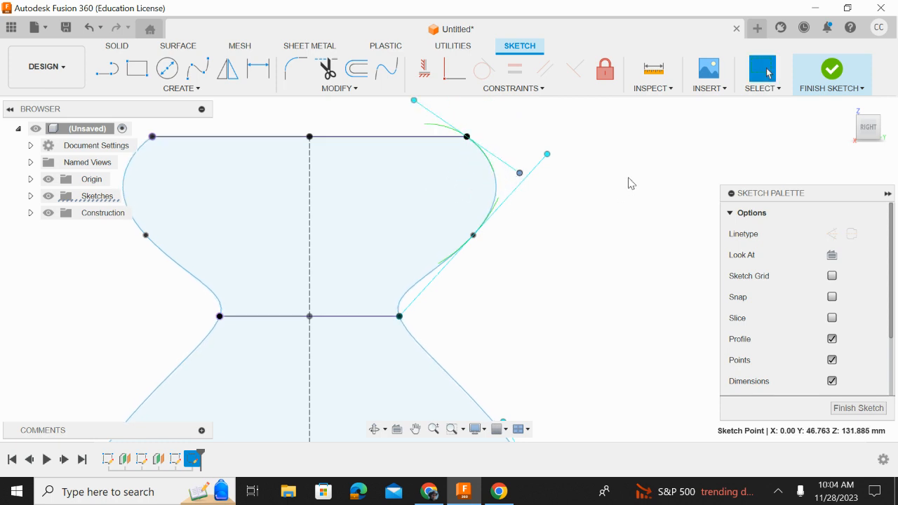
pyautogui.click(835, 70)
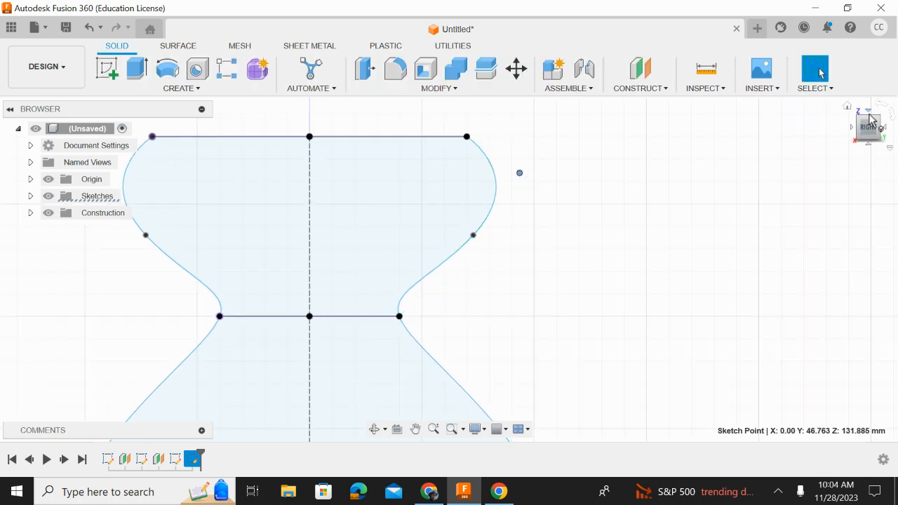
# Step: Start a loft with the base circle as a profile and remove the stray sketch point from its profiles
pyautogui.click(847, 106)
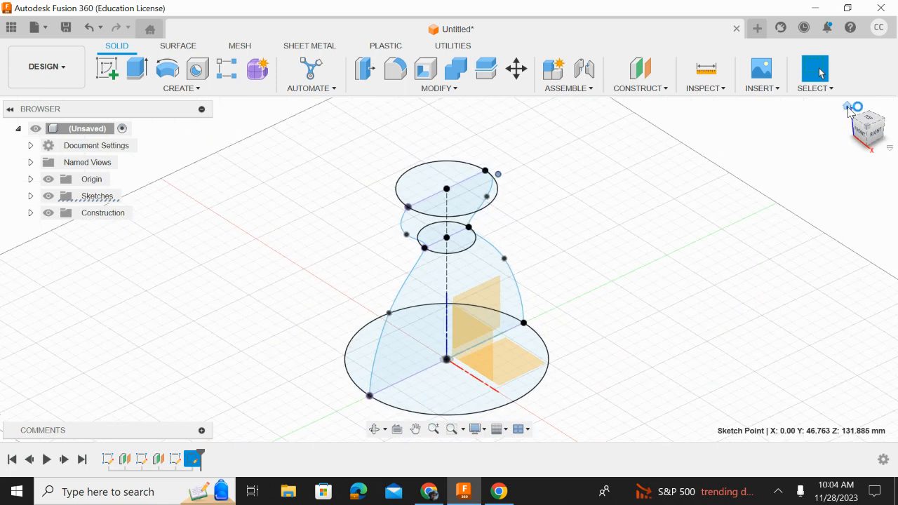
pyautogui.click(181, 89)
pyautogui.click(114, 203)
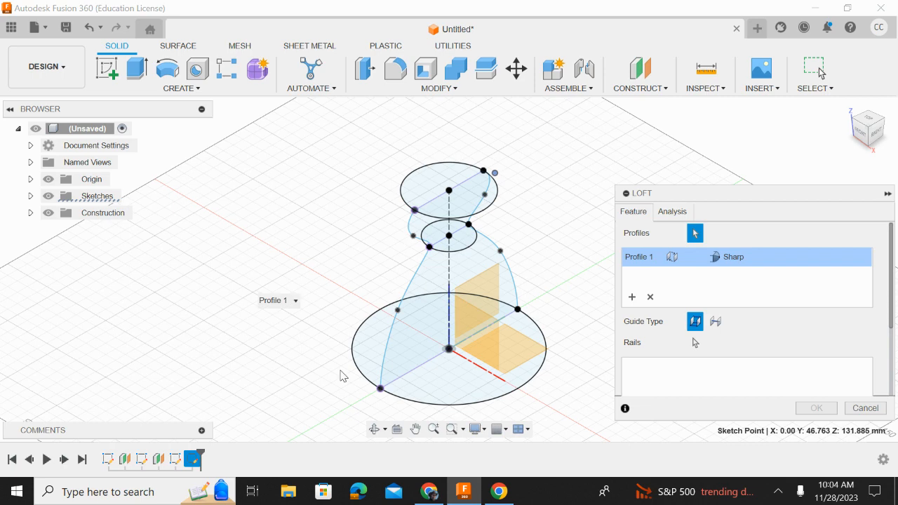
pyautogui.click(482, 398)
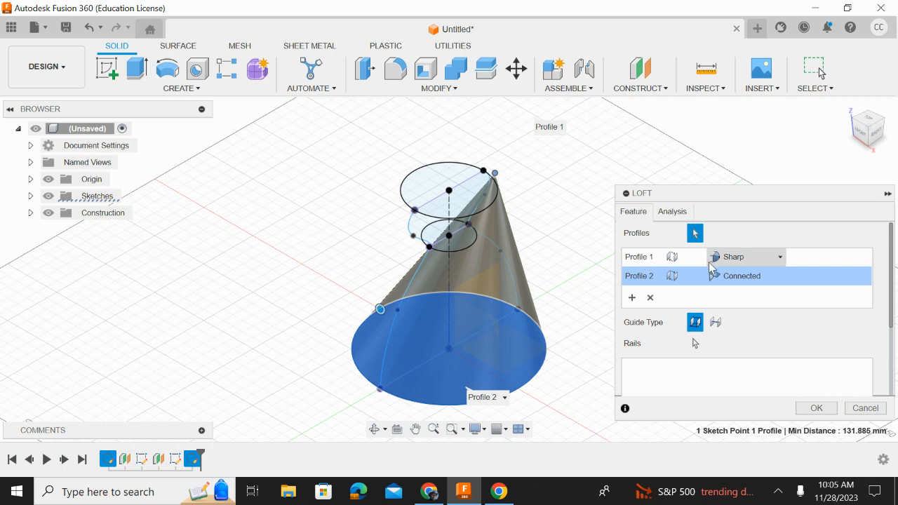
pyautogui.click(649, 258)
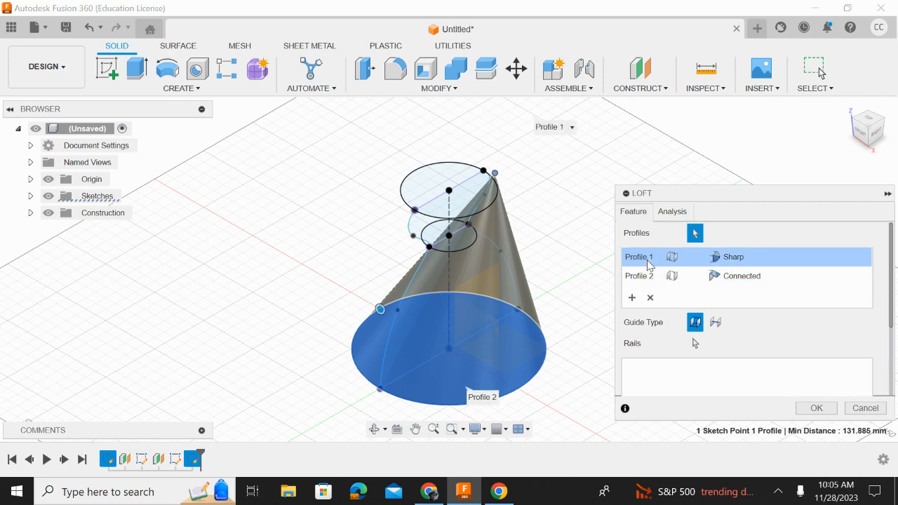
pyautogui.click(652, 298)
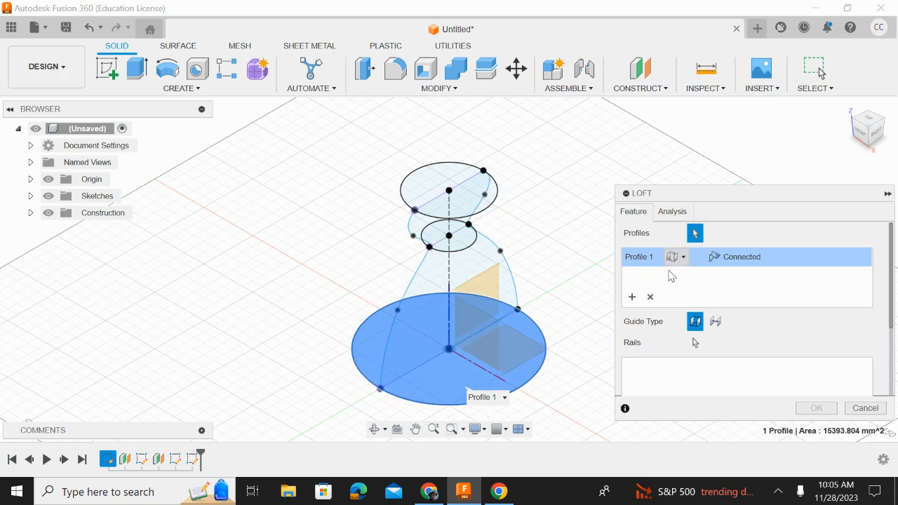
# Step: Add the neck and top circles as loft profiles and create the solid with both side splines as rails
pyautogui.click(467, 239)
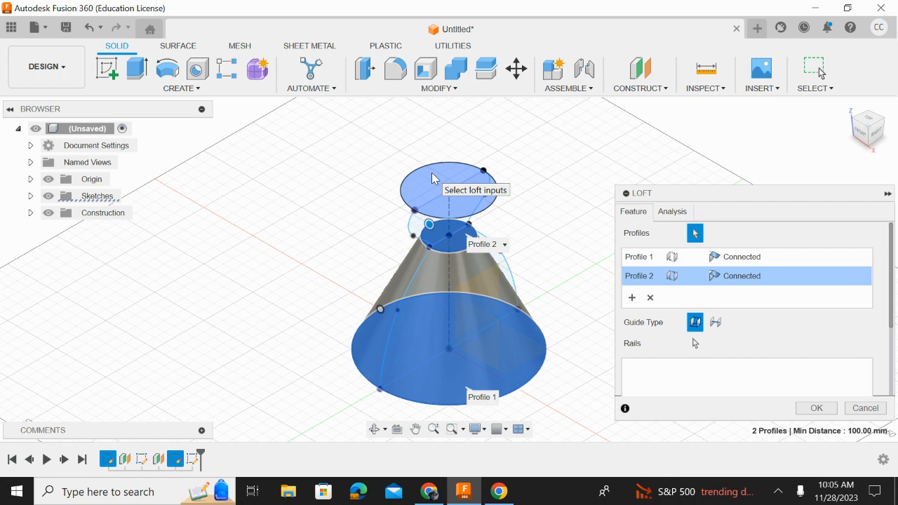
pyautogui.click(432, 178)
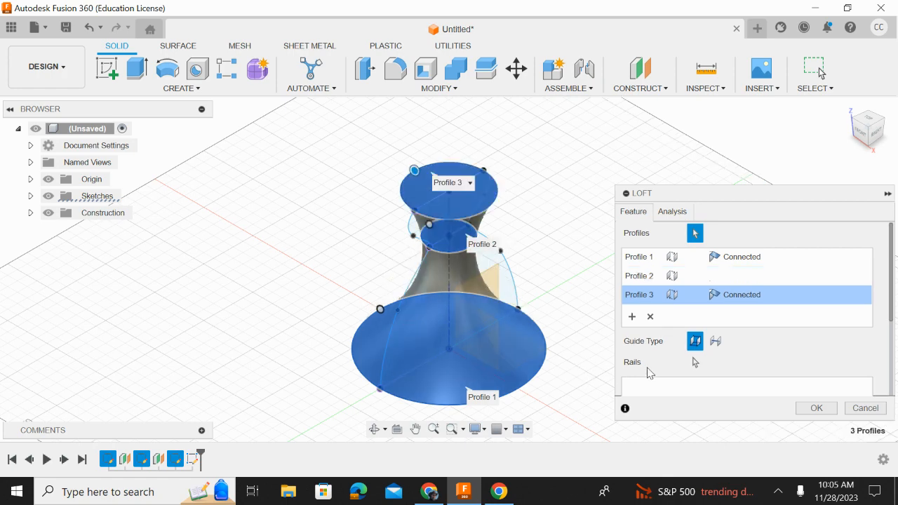
pyautogui.click(694, 362)
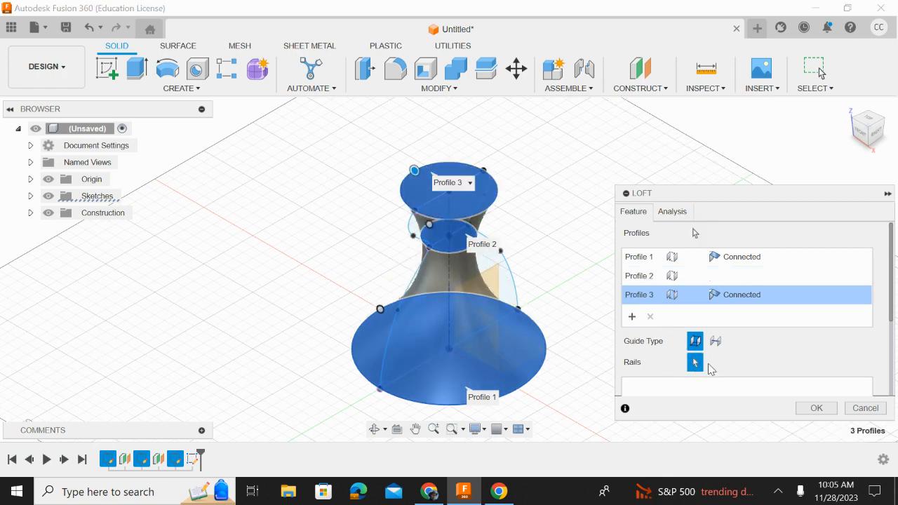
pyautogui.click(513, 269)
pyautogui.click(412, 291)
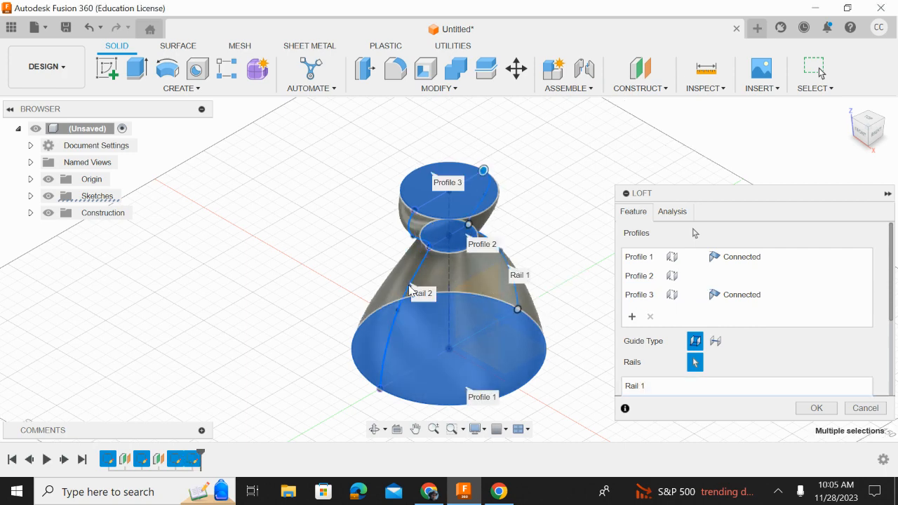
pyautogui.click(814, 408)
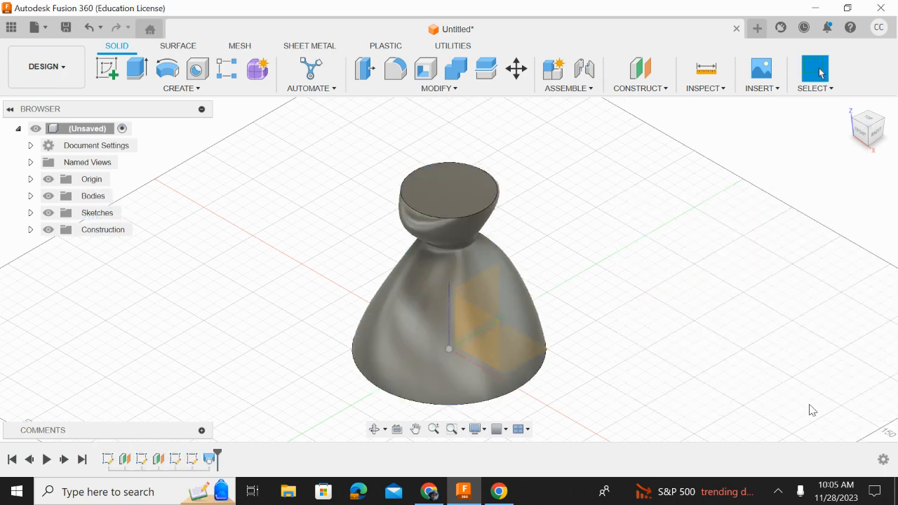
# Step: Inspect the lofted body from the right side and from above, and undo the loft
pyautogui.click(877, 133)
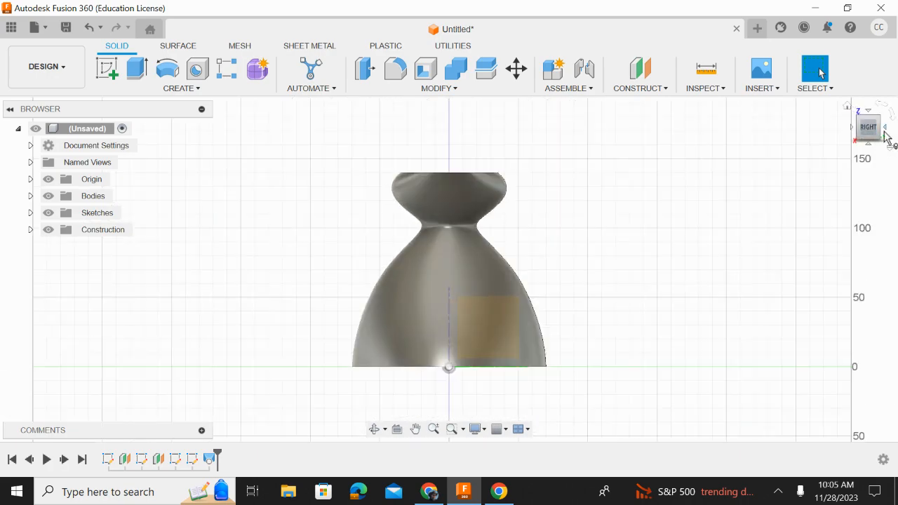
pyautogui.moveTo(880, 127)
pyautogui.mouseDown()
pyautogui.moveTo(814, 154)
pyautogui.moveTo(789, 134)
pyautogui.moveTo(793, 193)
pyautogui.moveTo(804, 204)
pyautogui.moveTo(828, 196)
pyautogui.moveTo(853, 169)
pyautogui.mouseUp()
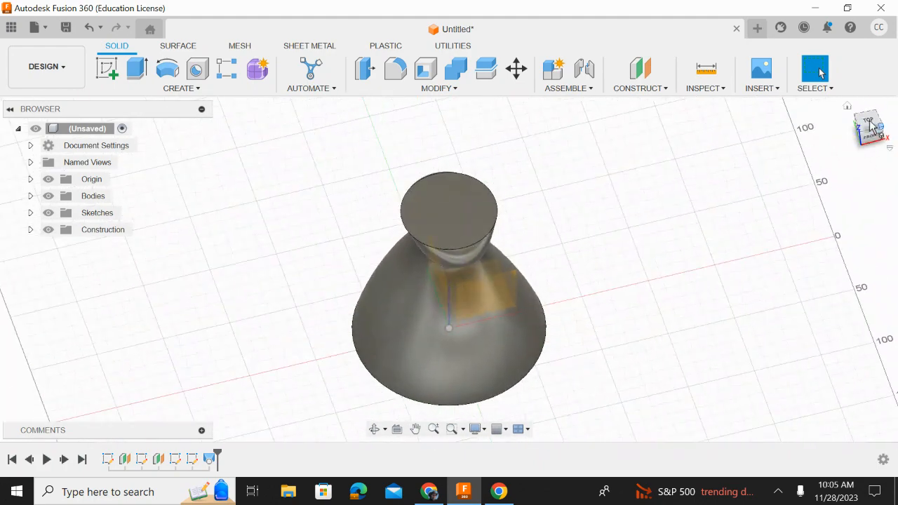
pyautogui.hotkey('ctrl', 'z')
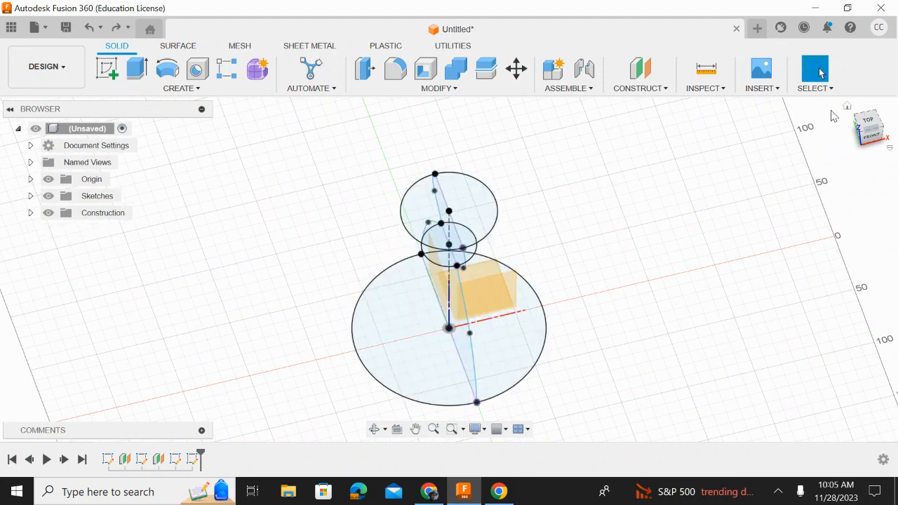
# Step: Create a sketch on the front XZ plane and project the three circles and the vertical center line into it
pyautogui.click(847, 107)
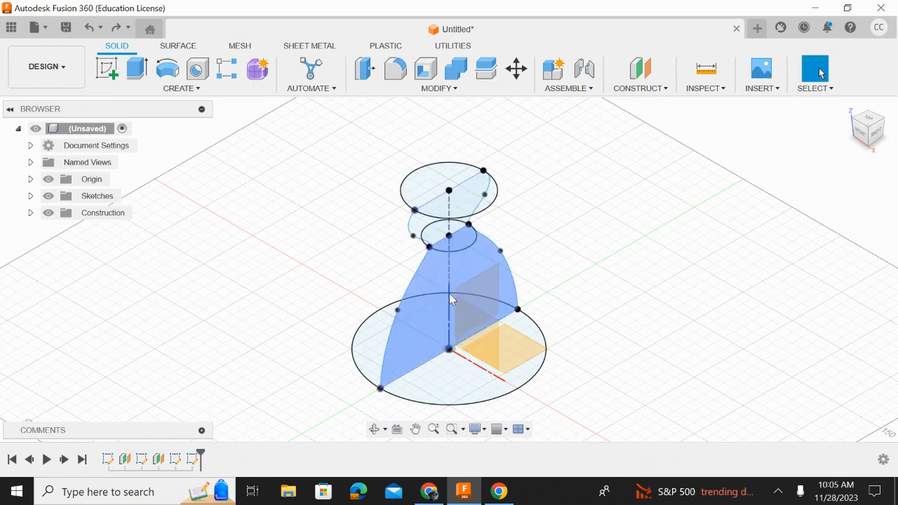
pyautogui.click(110, 74)
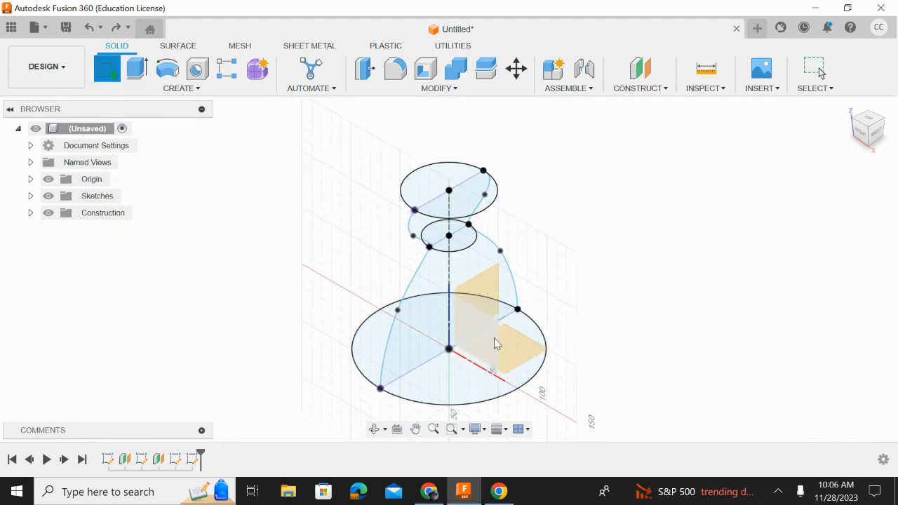
pyautogui.click(498, 343)
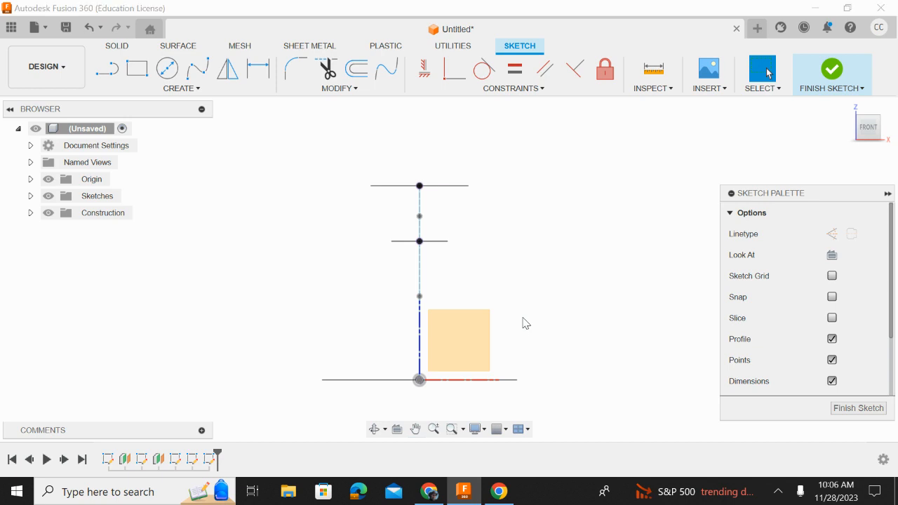
pyautogui.press('p')
pyautogui.click(456, 187)
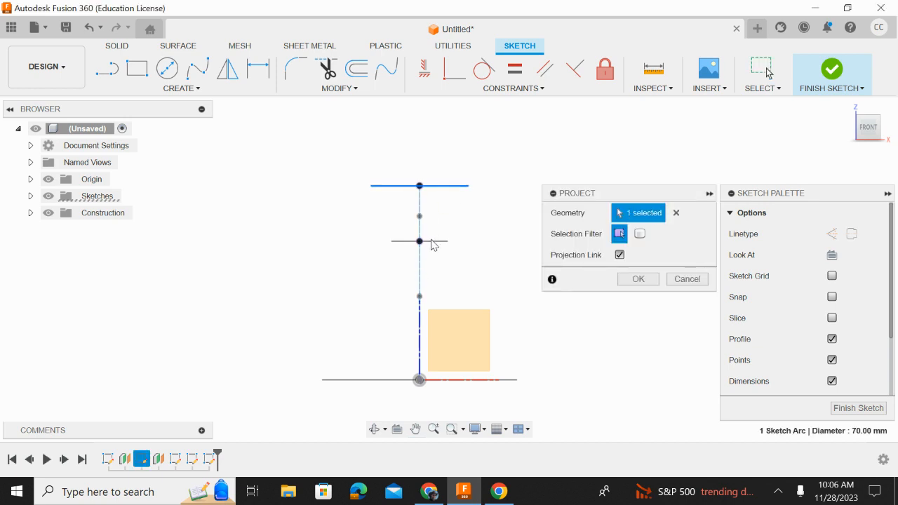
pyautogui.click(433, 245)
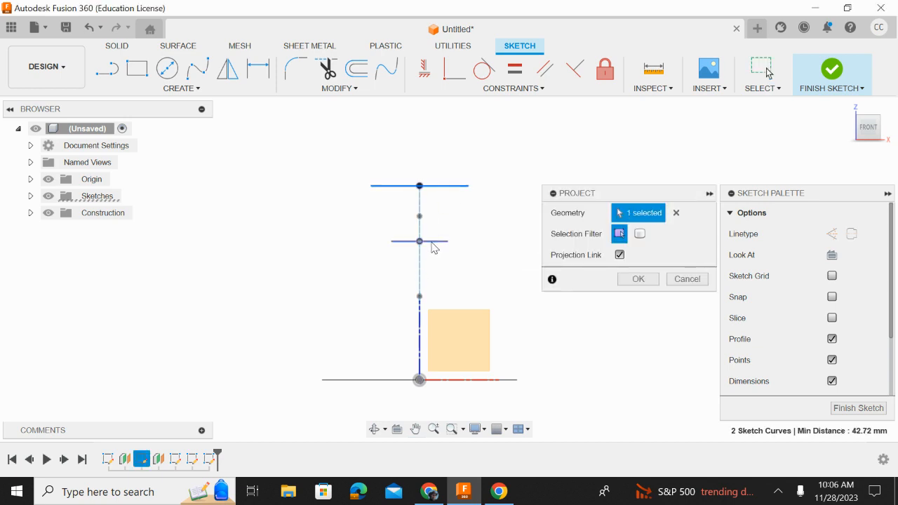
pyautogui.click(511, 381)
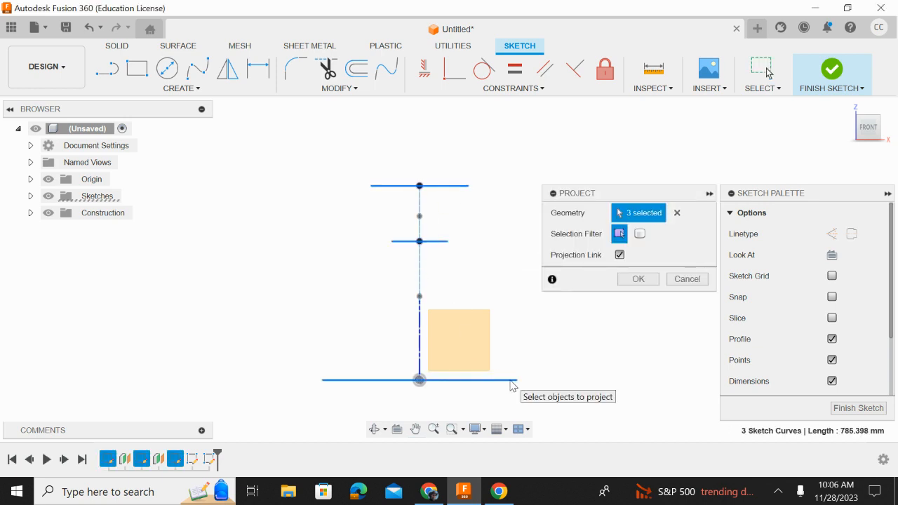
pyautogui.click(420, 270)
pyautogui.click(639, 279)
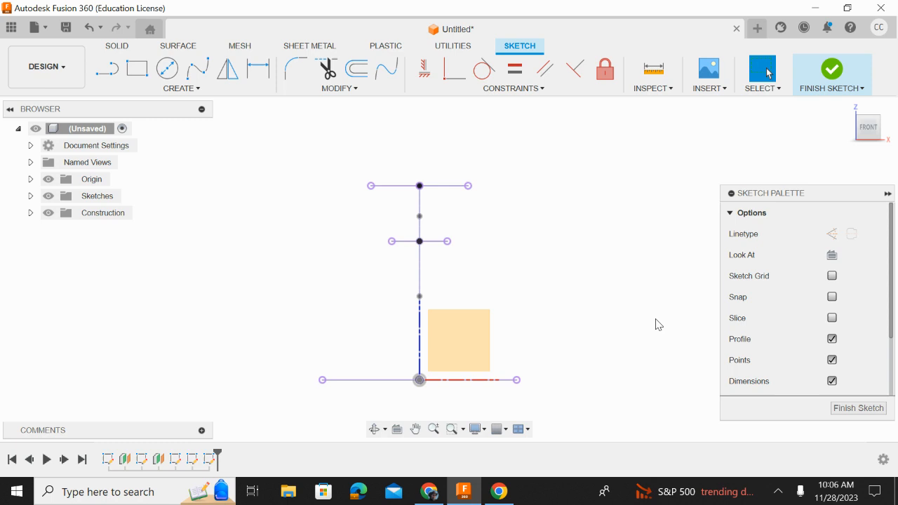
# Step: Draw a fit point spline from the projected base circle's end through an outer side point and the neck's end to the top circle's end, and select it
pyautogui.click(197, 68)
pyautogui.click(517, 379)
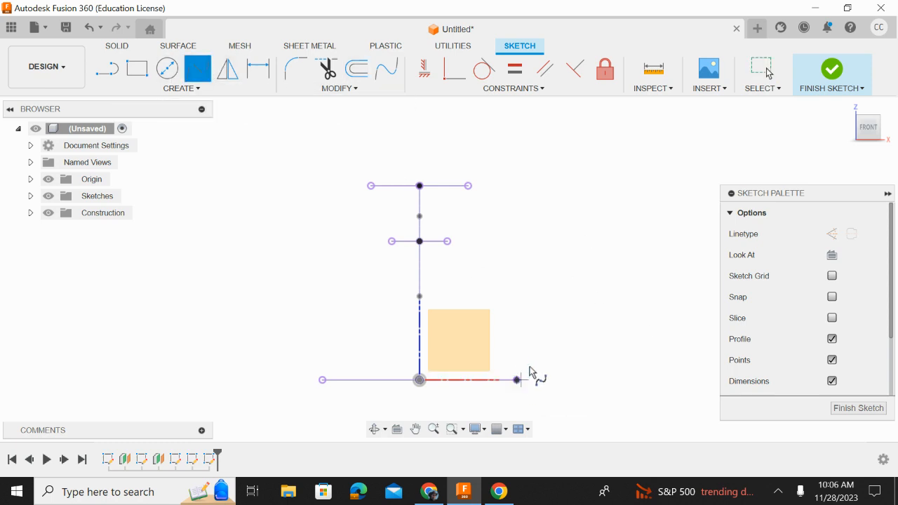
pyautogui.click(529, 301)
pyautogui.click(447, 240)
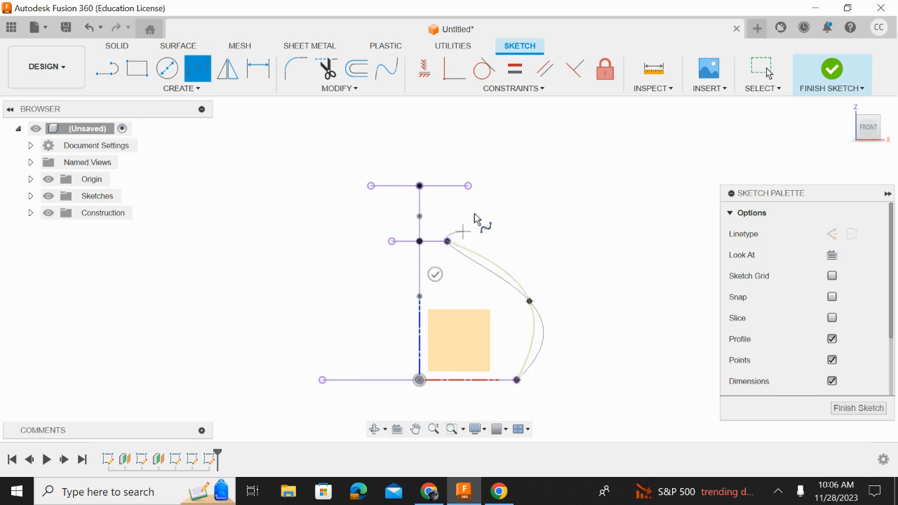
pyautogui.click(468, 186)
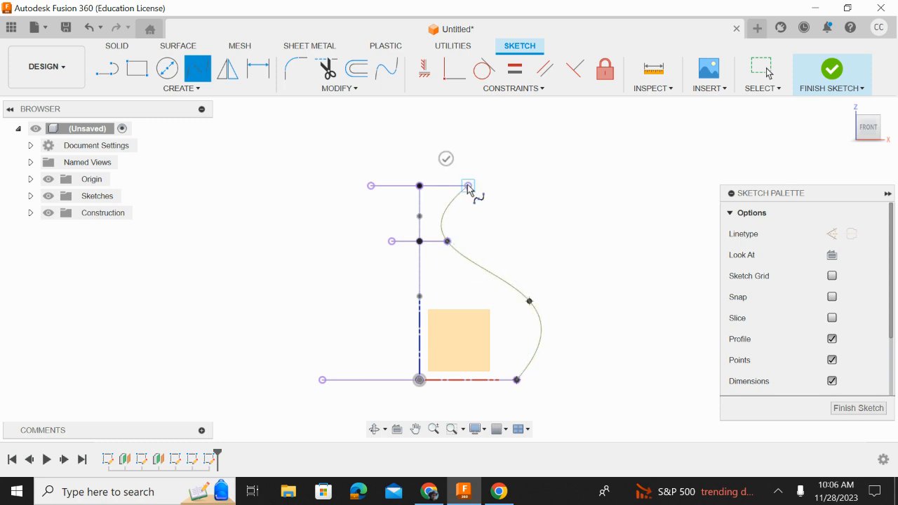
pyautogui.rightClick(527, 216)
pyautogui.click(582, 218)
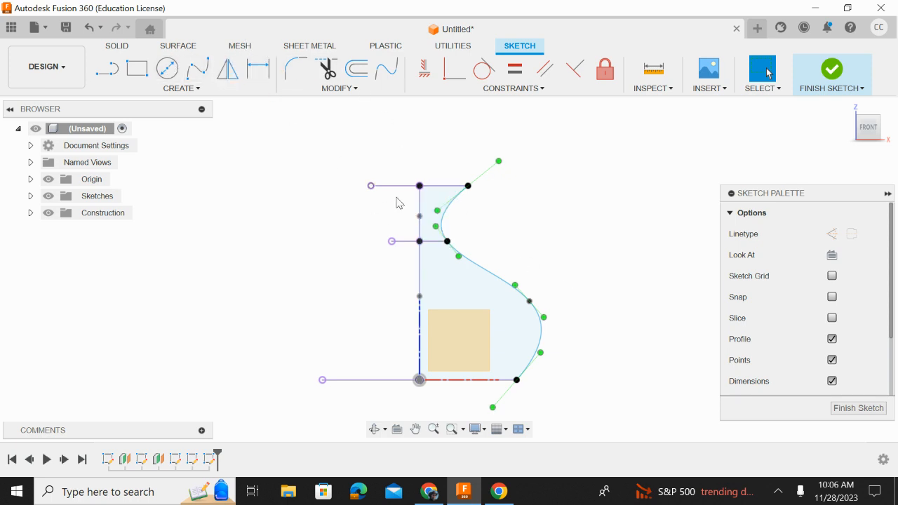
pyautogui.click(482, 271)
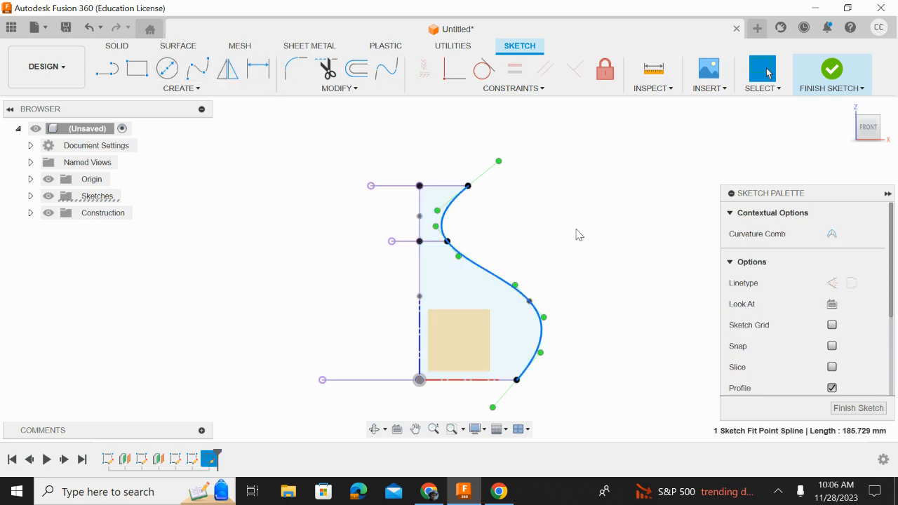
# Step: Mirror the fit point spline about the projected vertical center line to complete both sides of the front profile
pyautogui.click(287, 116)
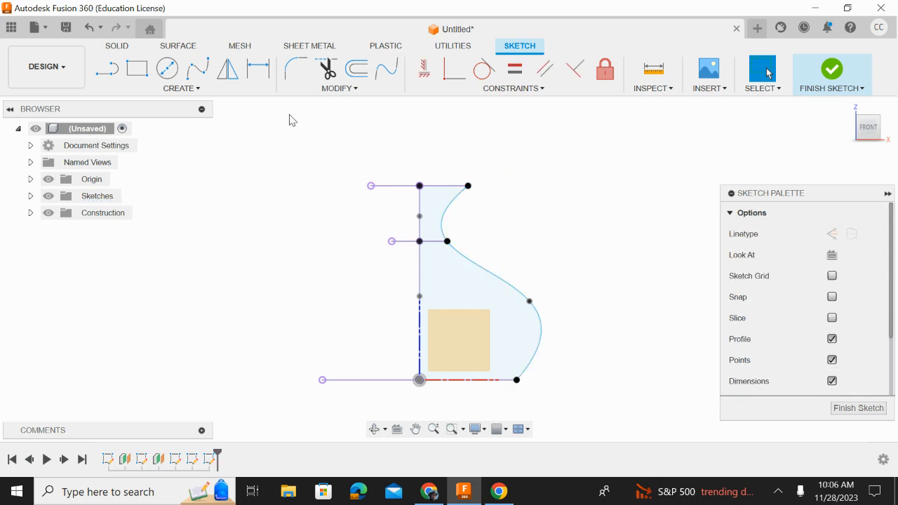
pyautogui.click(228, 70)
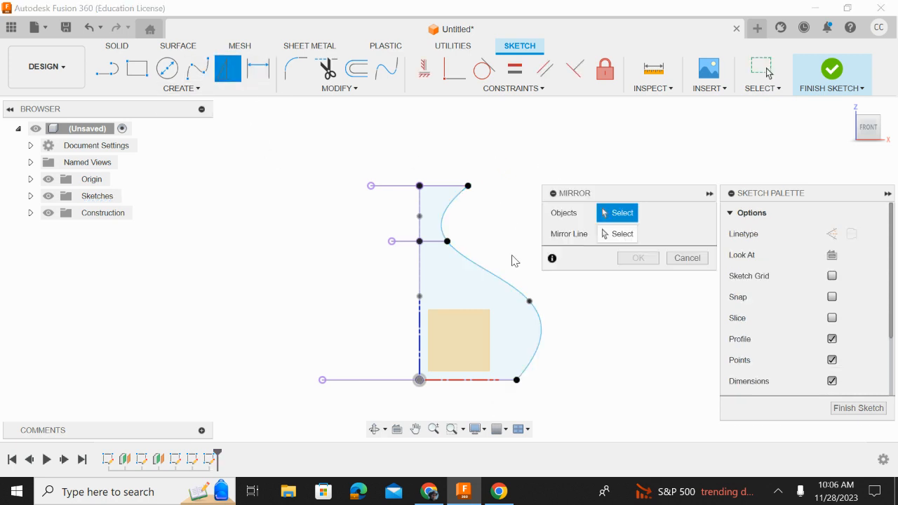
pyautogui.click(492, 272)
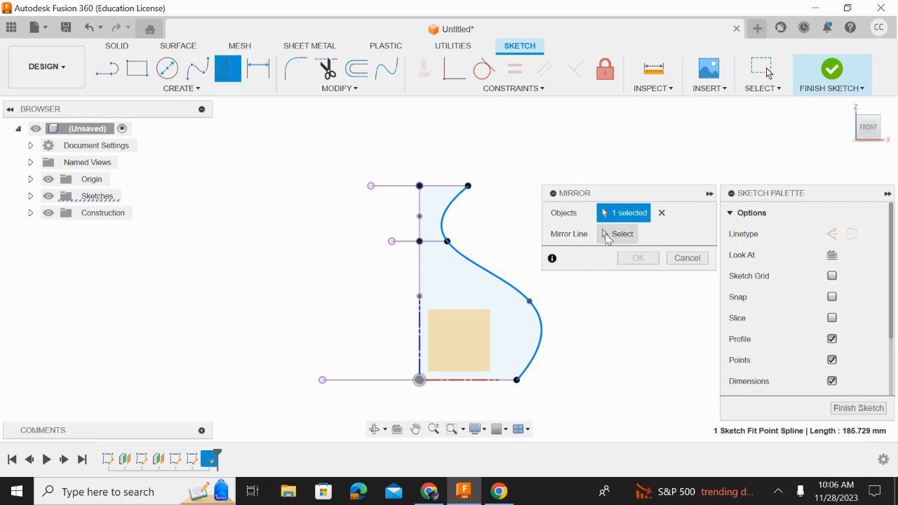
pyautogui.click(608, 234)
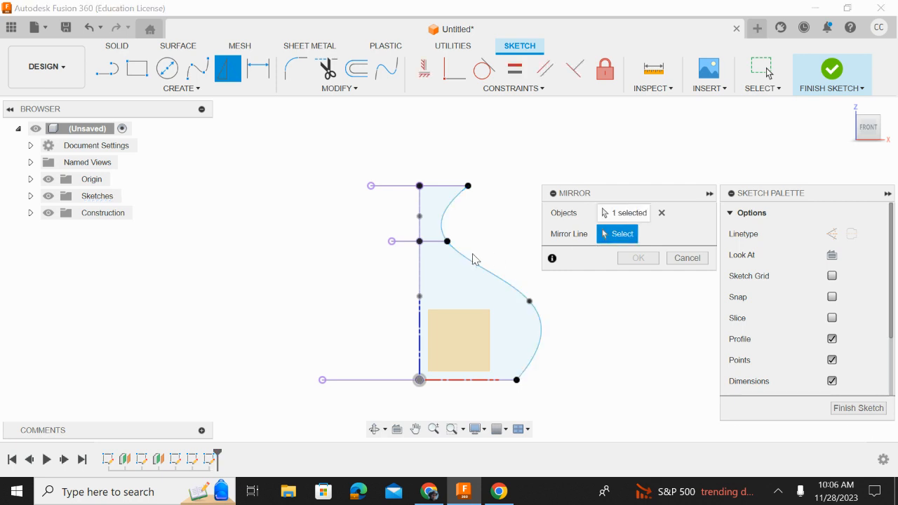
pyautogui.click(421, 231)
pyautogui.click(629, 262)
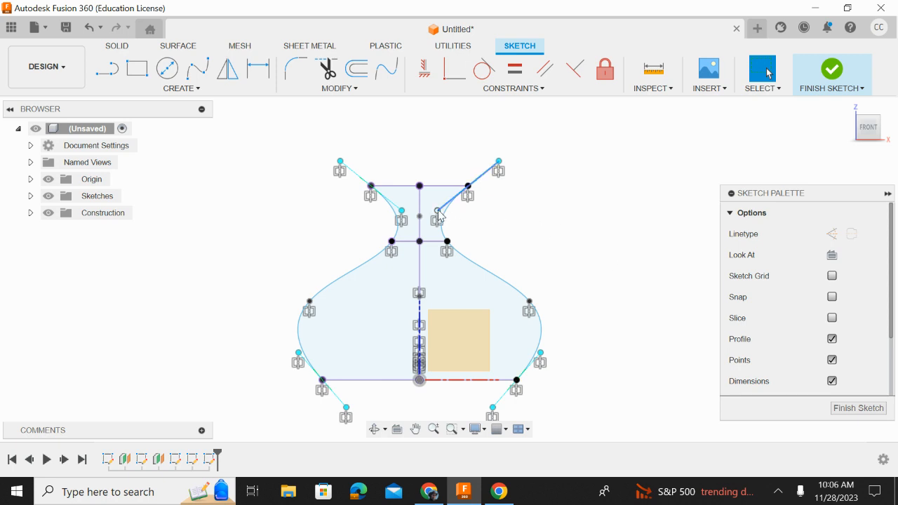
# Step: Pull the spline's inner top tangent handle out to about X 47.5, Z 119.5 mm, and its side fit point to about X 53.9, Z 68.3 mm
pyautogui.moveTo(438, 214); pyautogui.dragTo(486, 217)
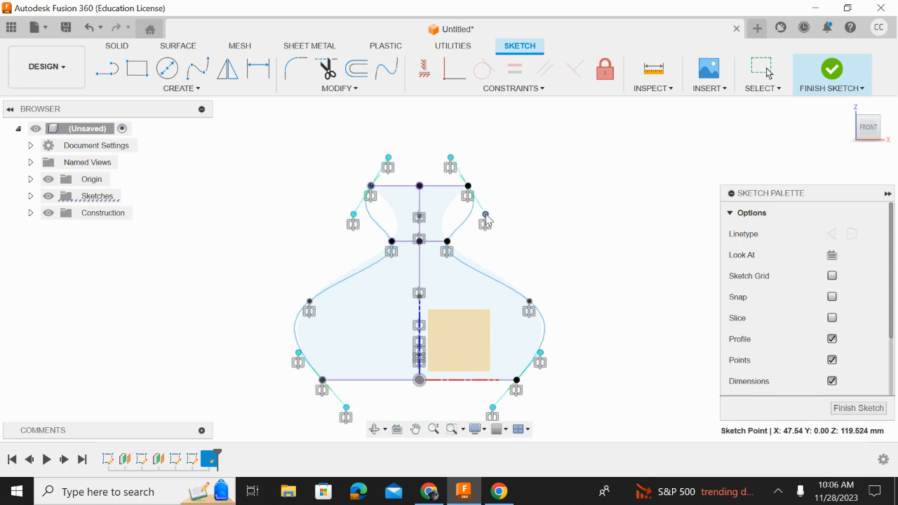
pyautogui.click(648, 239)
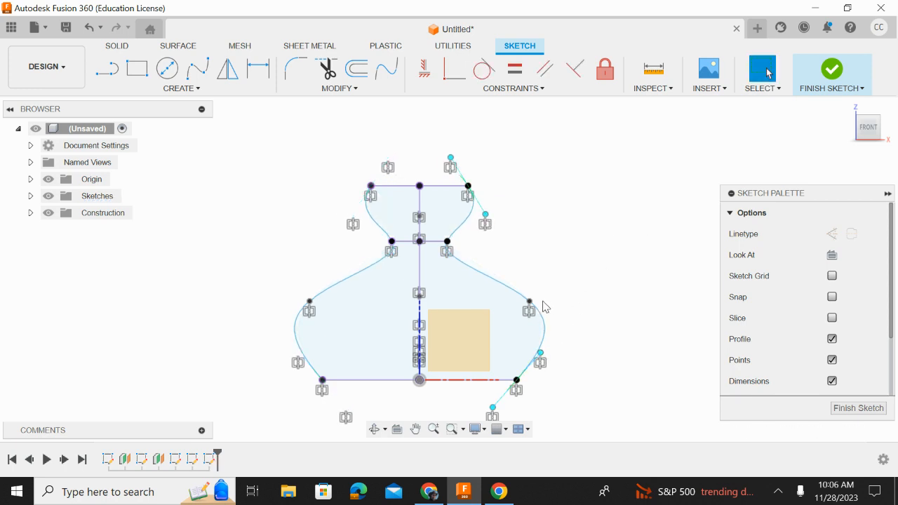
pyautogui.moveTo(529, 301); pyautogui.dragTo(499, 294)
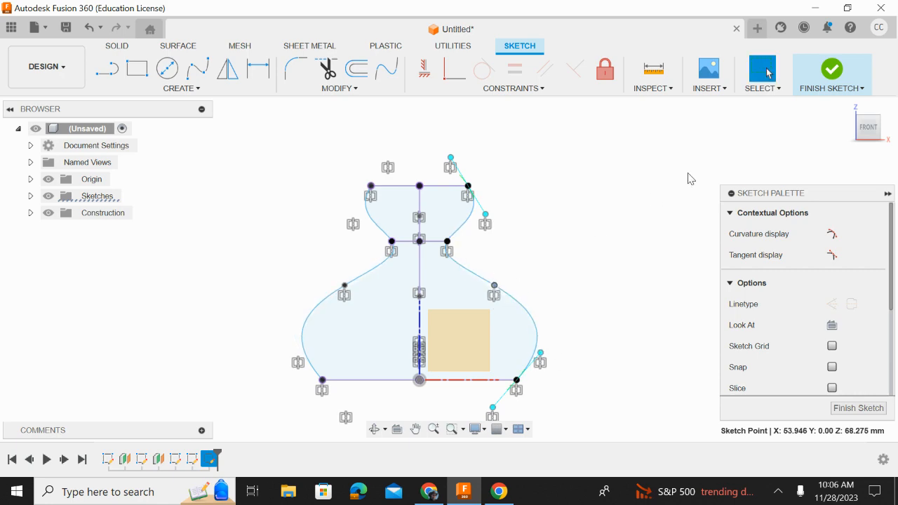
pyautogui.click(830, 68)
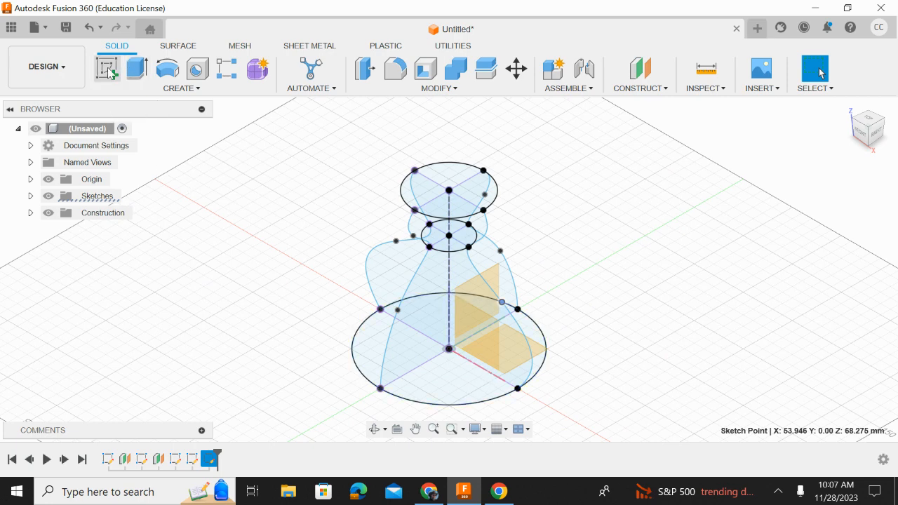
# Step: Start a loft through the base, neck and top circles, removing the extra first profile from the profile list
pyautogui.click(160, 90)
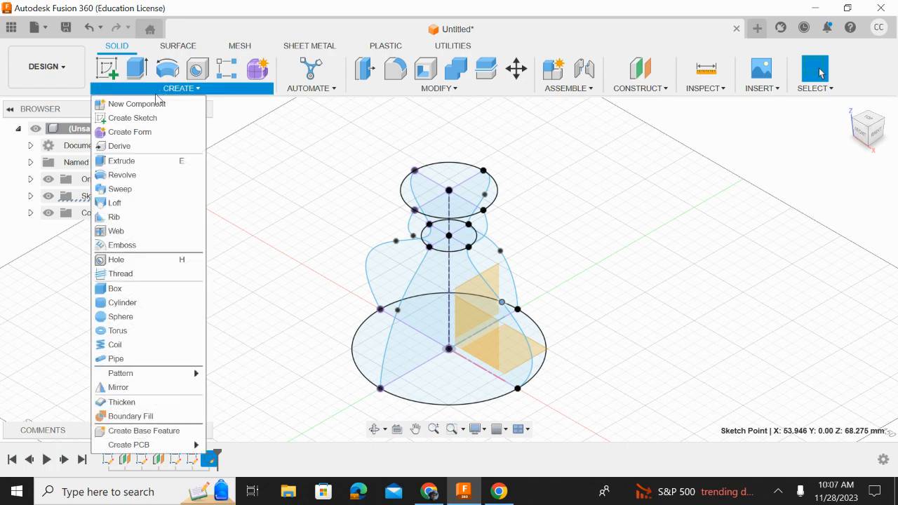
pyautogui.click(140, 205)
pyautogui.click(442, 184)
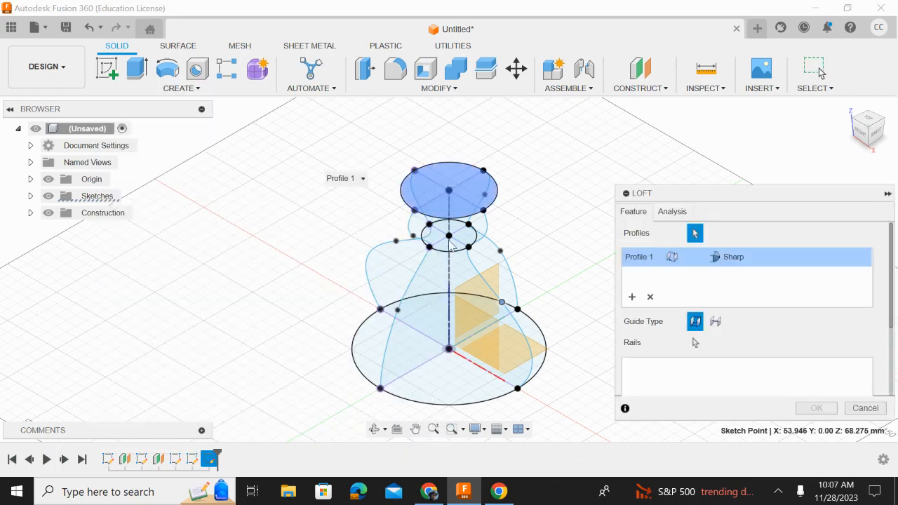
pyautogui.click(430, 393)
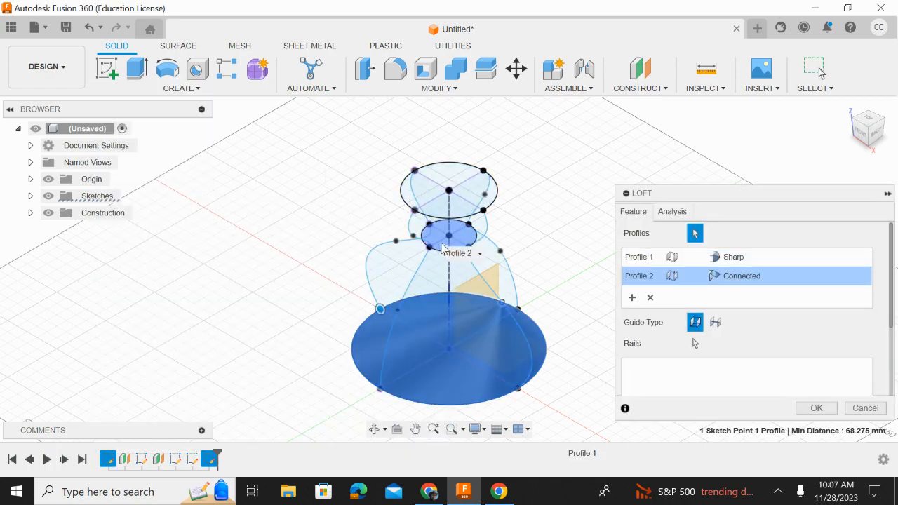
pyautogui.click(458, 239)
pyautogui.click(459, 176)
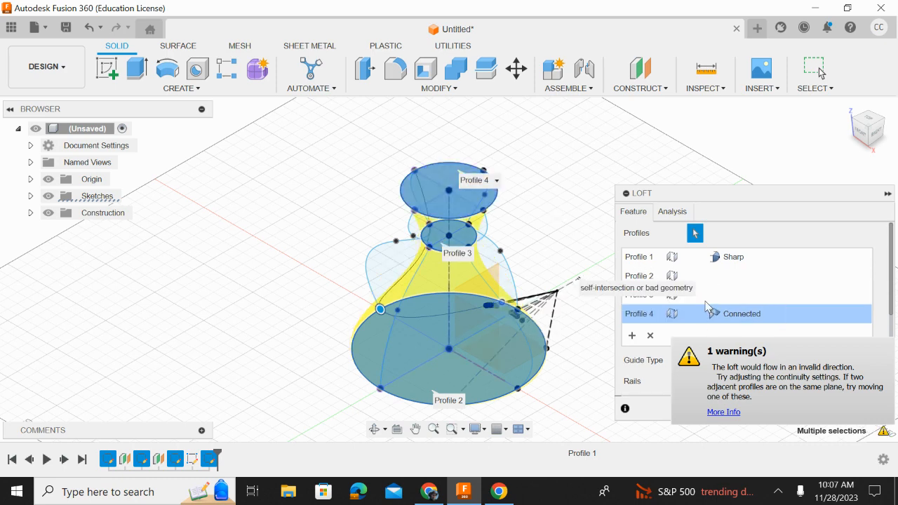
pyautogui.click(644, 258)
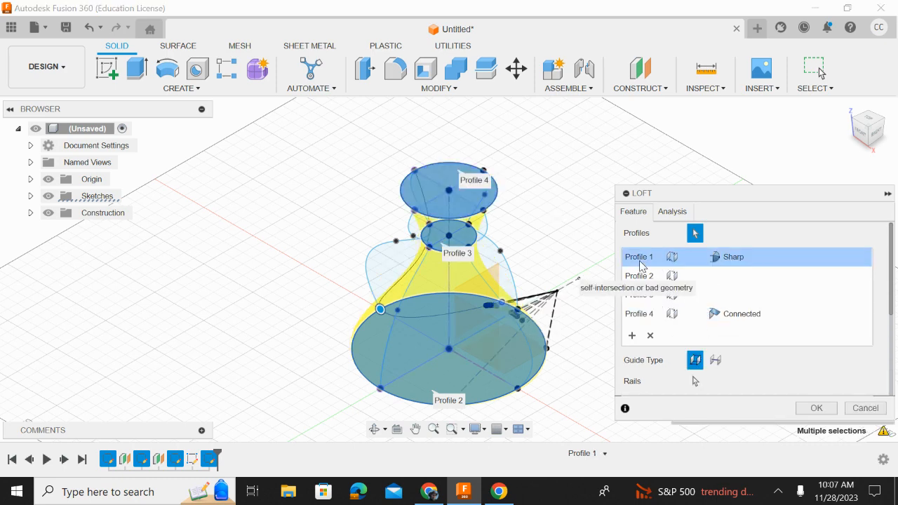
pyautogui.click(651, 336)
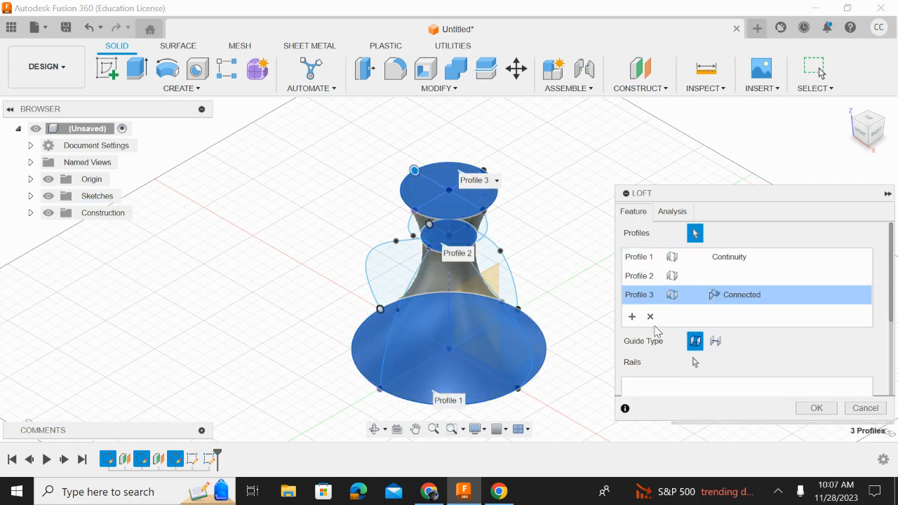
# Step: Add the four front-plane and side-plane splines as loft rails and create the solid body
pyautogui.click(695, 362)
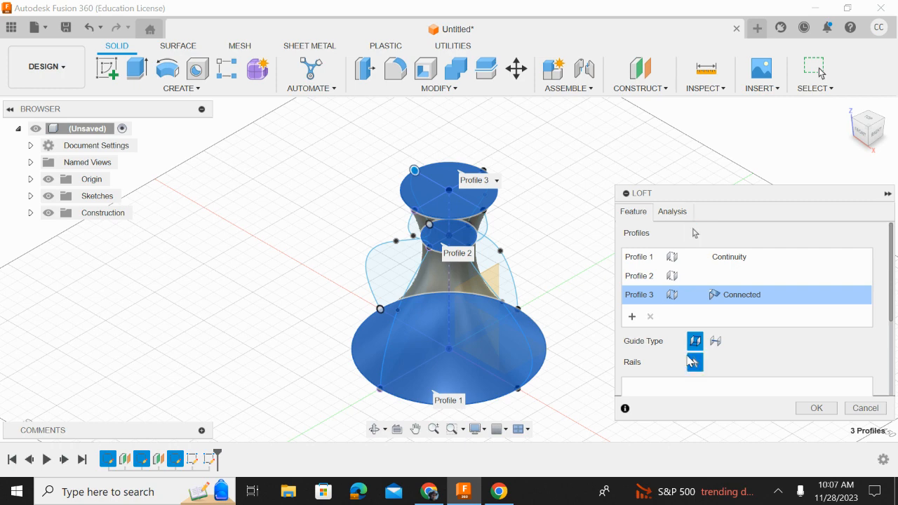
pyautogui.click(491, 272)
pyautogui.click(497, 247)
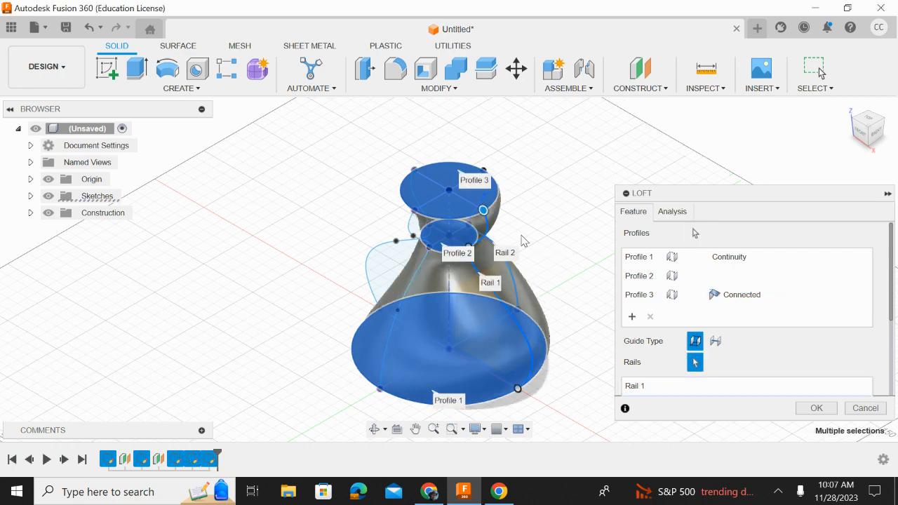
pyautogui.click(879, 125)
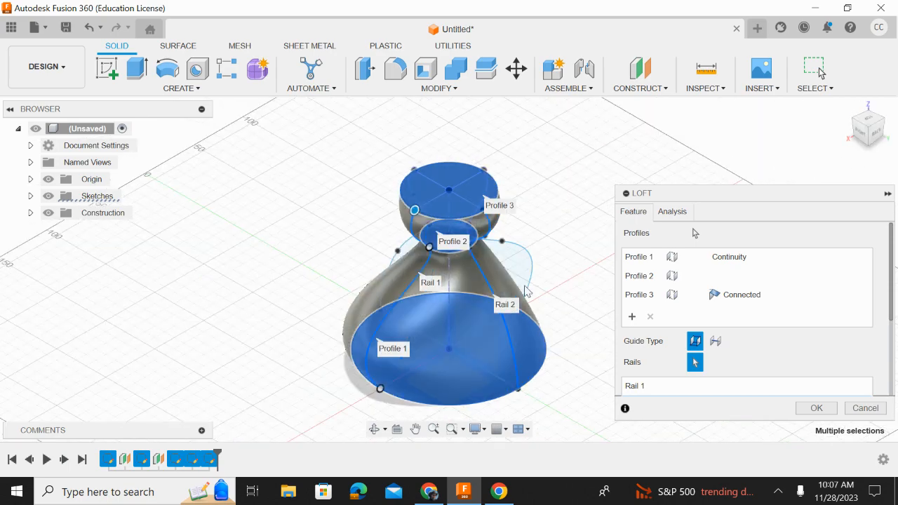
pyautogui.click(530, 259)
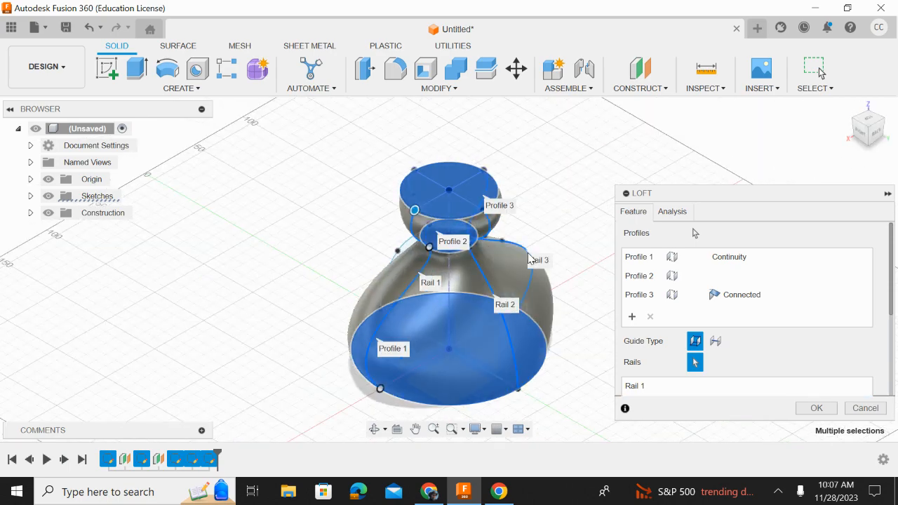
pyautogui.click(409, 248)
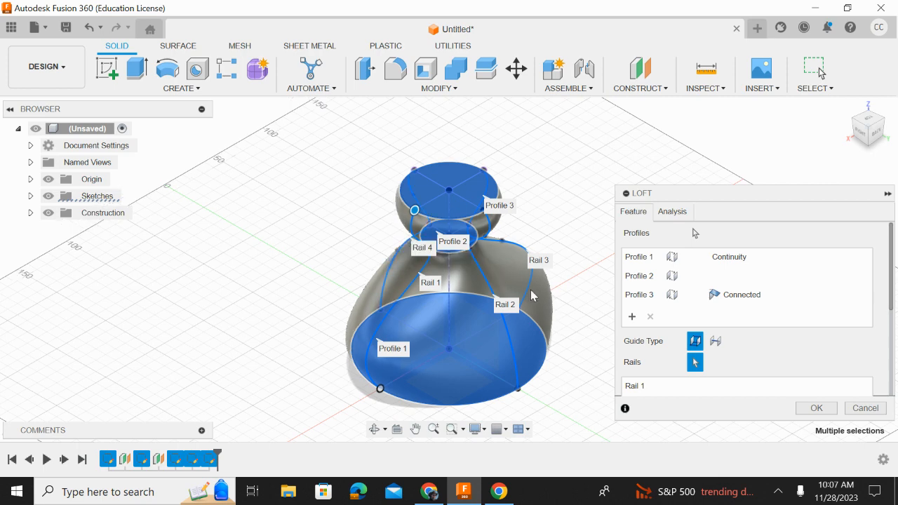
pyautogui.click(816, 408)
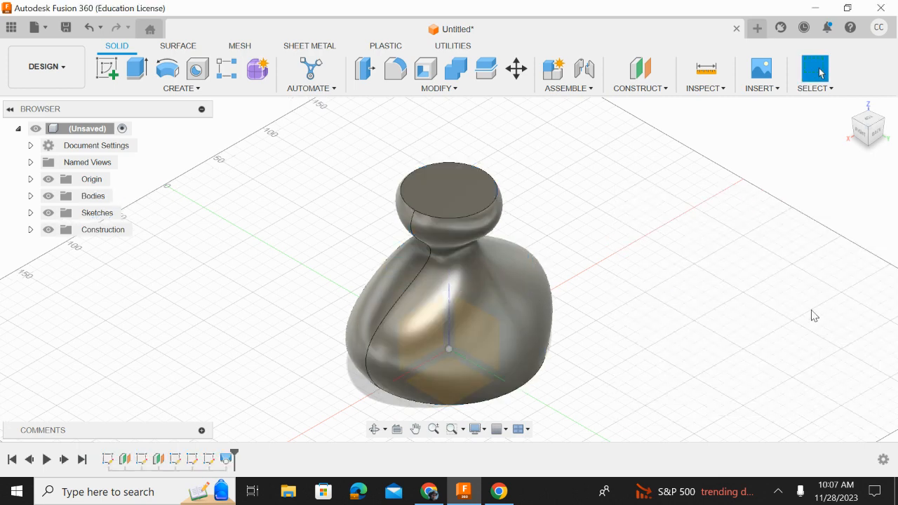
# Step: Shell the mug body from its top face with a 3 mm inside thickness
pyautogui.moveTo(868, 137)
pyautogui.mouseDown()
pyautogui.moveTo(851, 128)
pyautogui.moveTo(867, 124)
pyautogui.moveTo(877, 140)
pyautogui.moveTo(881, 128)
pyautogui.moveTo(872, 139)
pyautogui.moveTo(864, 129)
pyautogui.moveTo(874, 140)
pyautogui.moveTo(881, 130)
pyautogui.mouseUp()
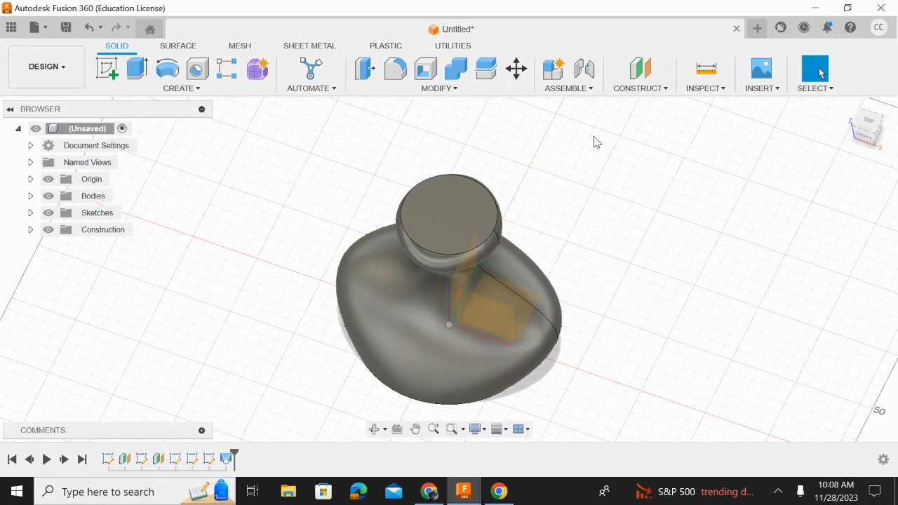
pyautogui.click(426, 69)
pyautogui.click(435, 220)
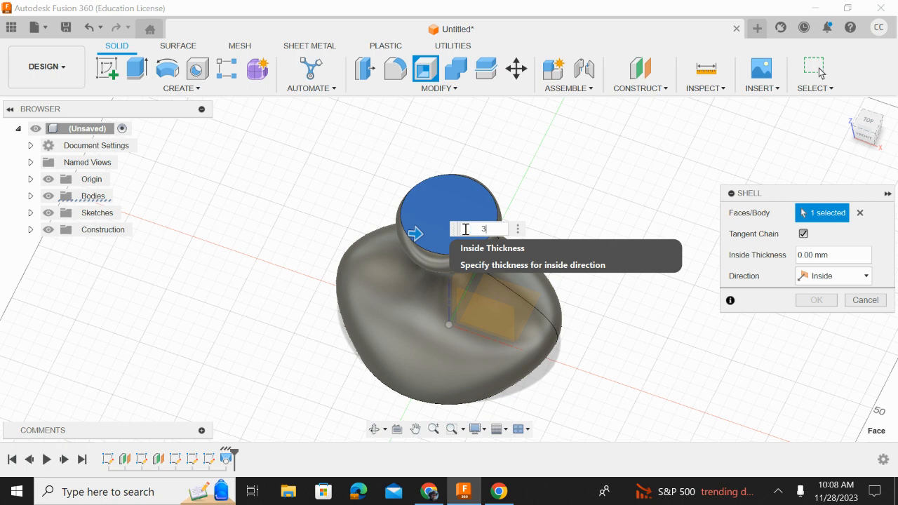
pyautogui.write('3')
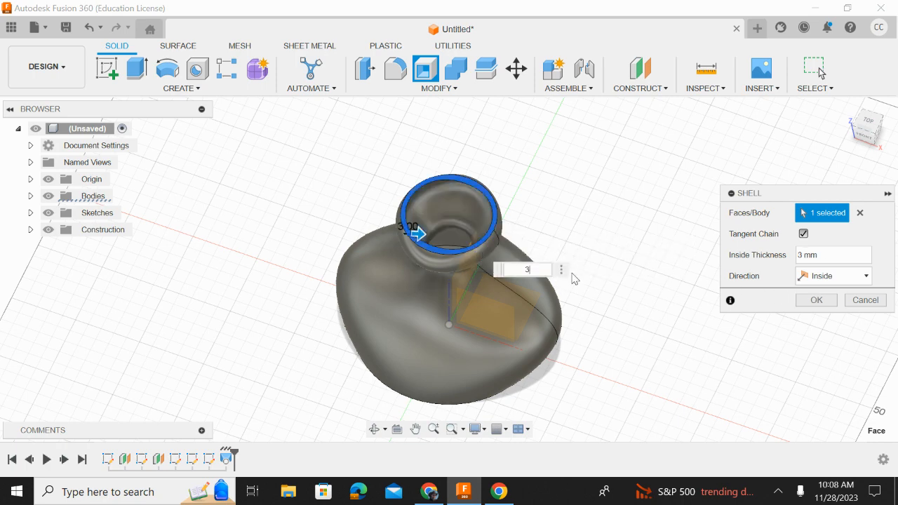
pyautogui.click(816, 300)
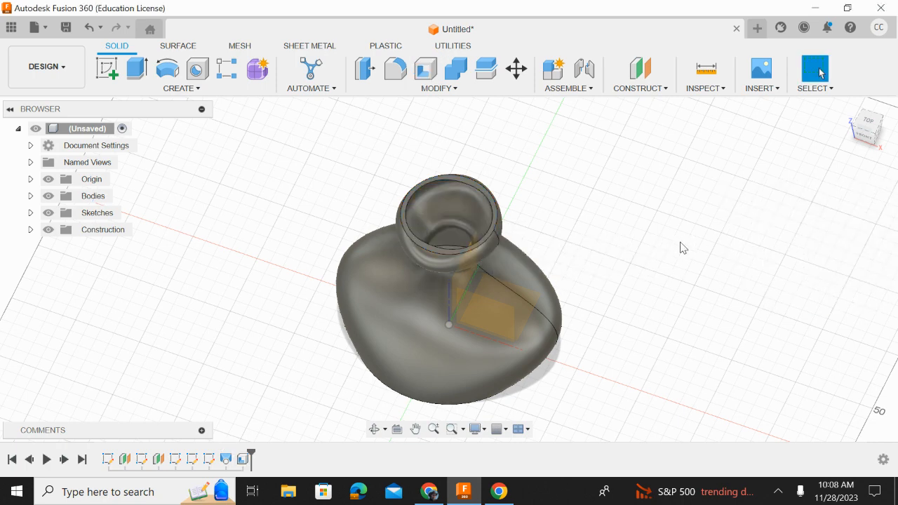
# Step: Inspect the hollowed mug from the side and return to the home view
pyautogui.moveTo(868, 133)
pyautogui.mouseDown()
pyautogui.moveTo(872, 140)
pyautogui.moveTo(889, 119)
pyautogui.moveTo(864, 115)
pyautogui.moveTo(866, 140)
pyautogui.moveTo(872, 123)
pyautogui.mouseUp()
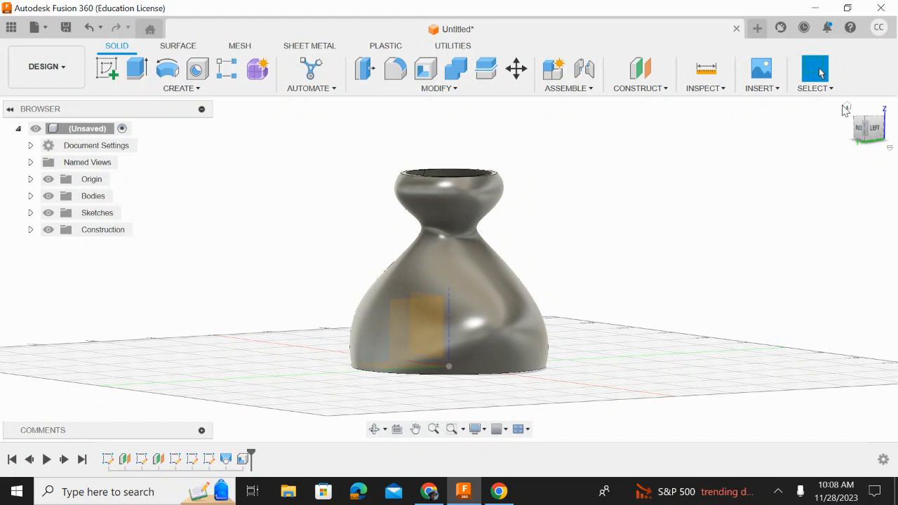
pyautogui.click(849, 107)
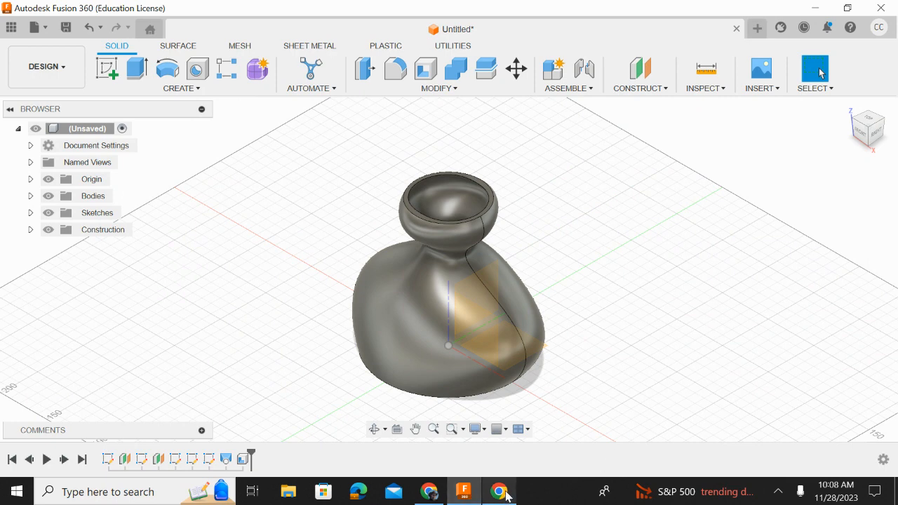
pyautogui.moveTo(503, 493)
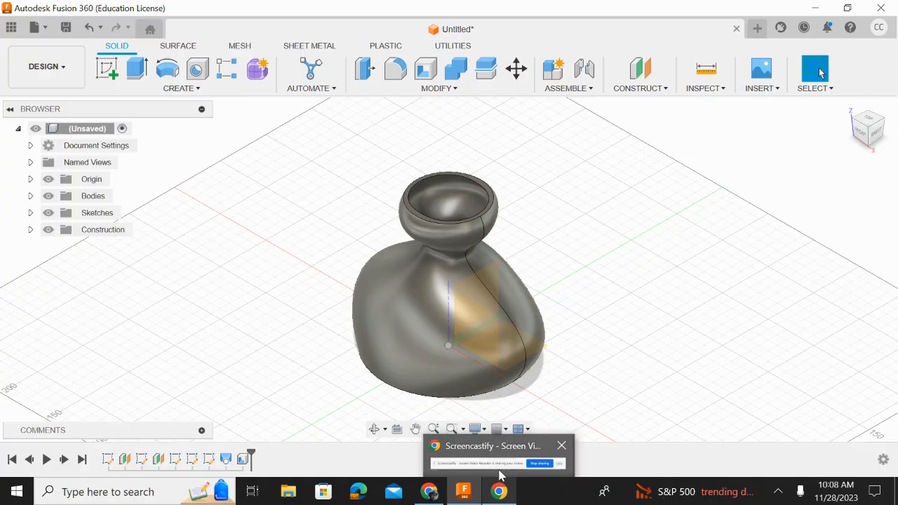